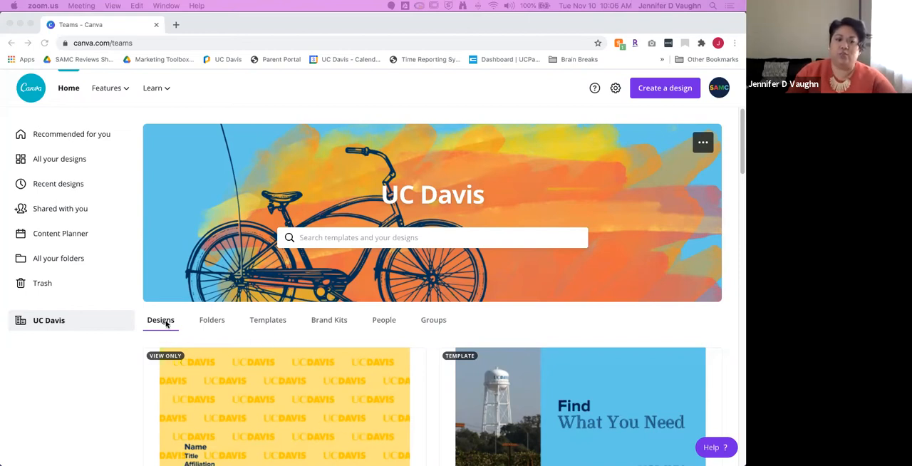
# Step: Look through the UC Davis team's shared designs, from the Zoom backgrounds down to the athletics and ranking templates
pyautogui.click(479, 341)
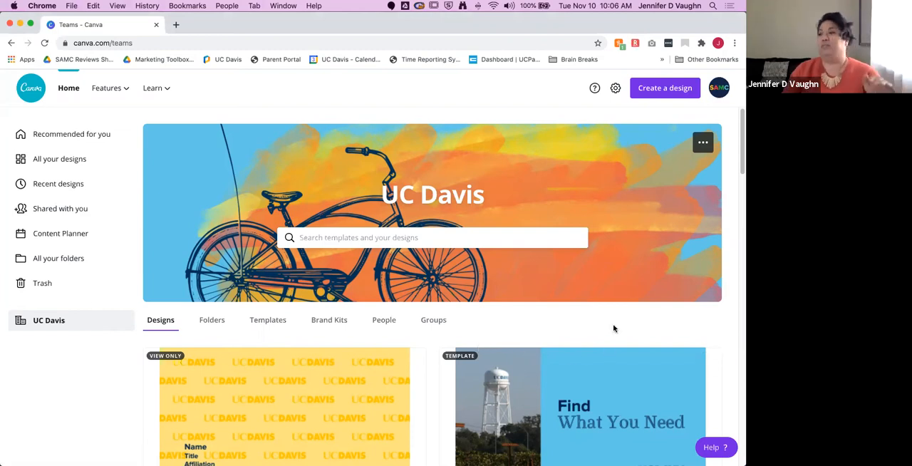
pyautogui.scroll(-5, 613, 328)
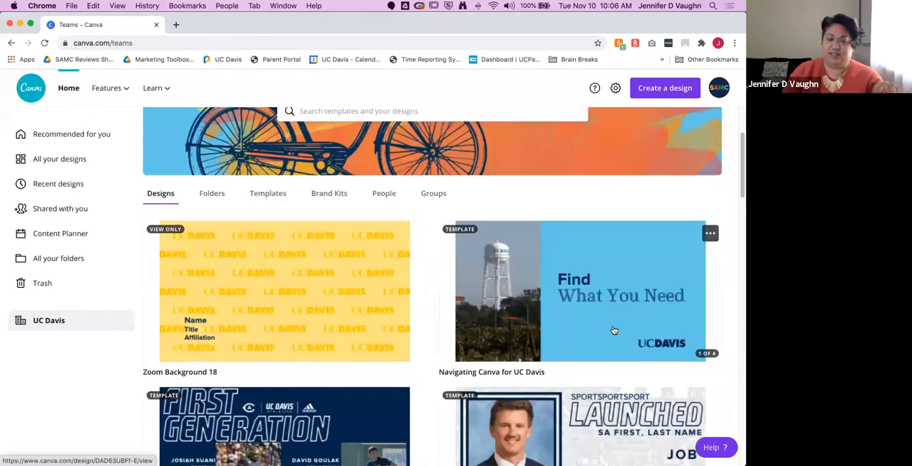
pyautogui.scroll(-15, 613, 330)
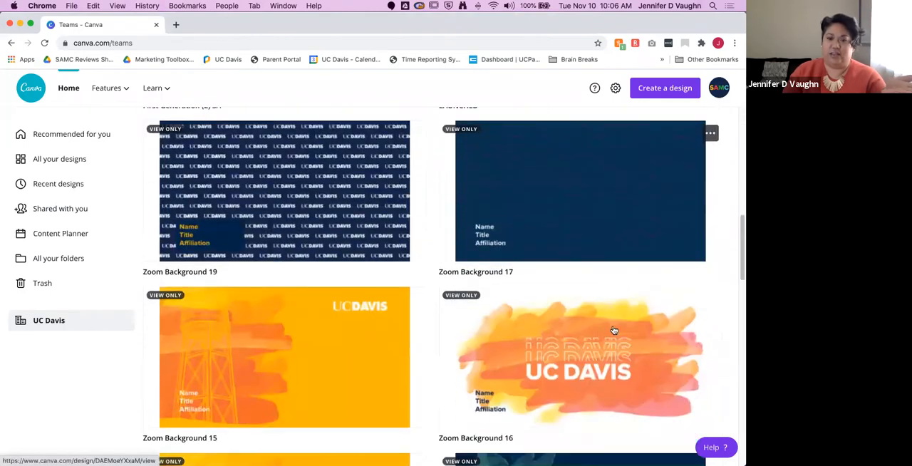
pyautogui.scroll(-3, 614, 330)
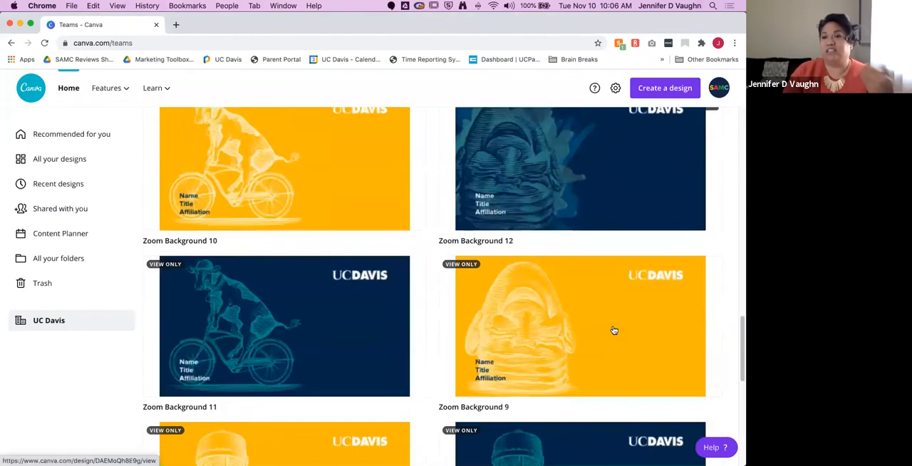
pyautogui.scroll(-4, 614, 330)
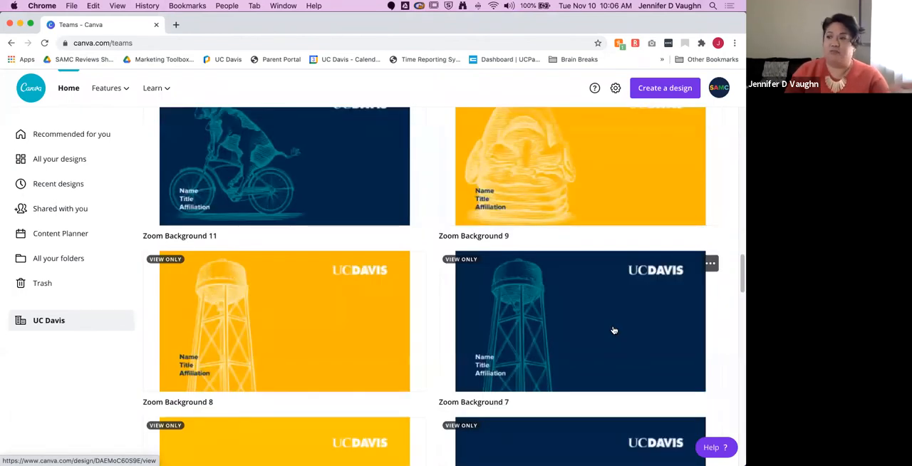
pyautogui.scroll(-4, 614, 330)
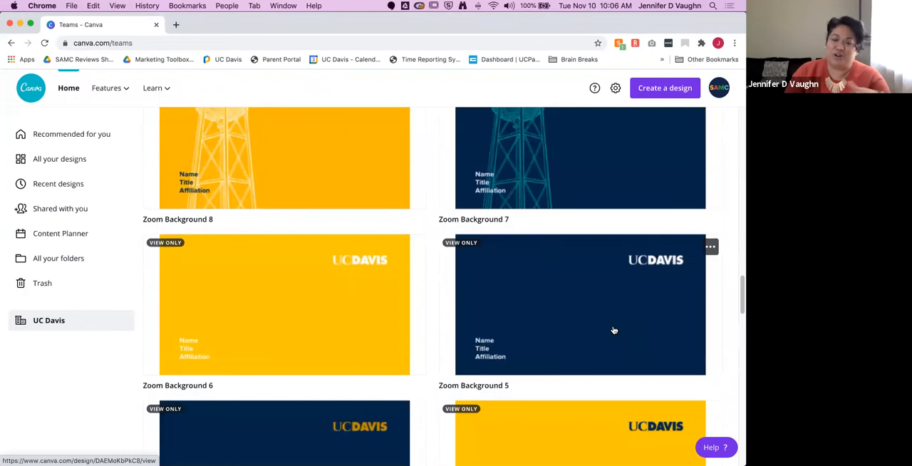
pyautogui.scroll(12, 605, 357)
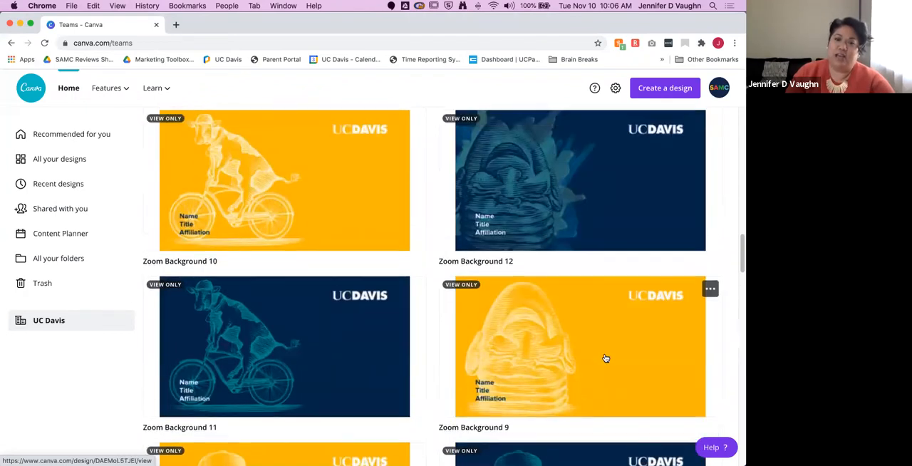
pyautogui.scroll(15, 605, 357)
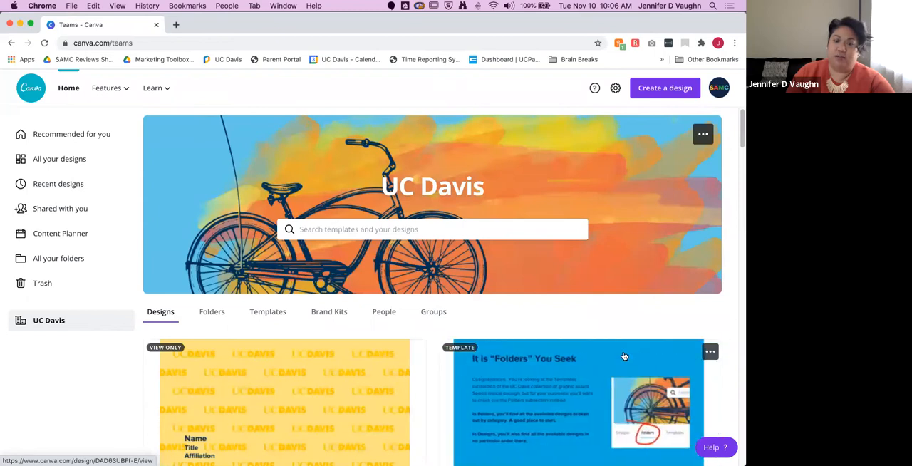
pyautogui.scroll(-5, 536, 330)
pyautogui.scroll(-7, 535, 331)
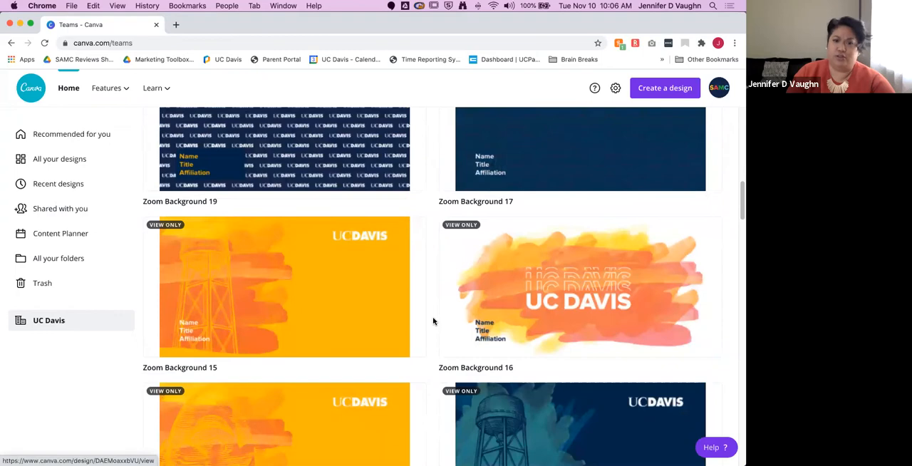
pyautogui.scroll(-20, 432, 321)
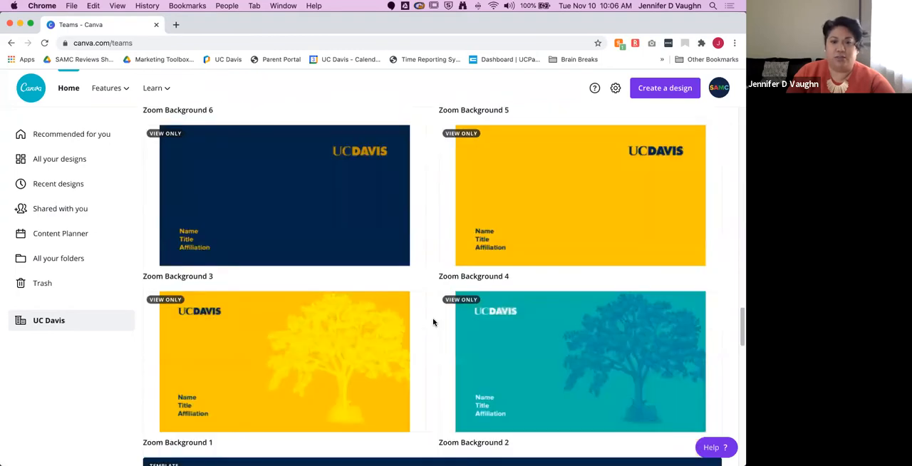
pyautogui.scroll(-5, 432, 322)
pyautogui.scroll(-1, 432, 322)
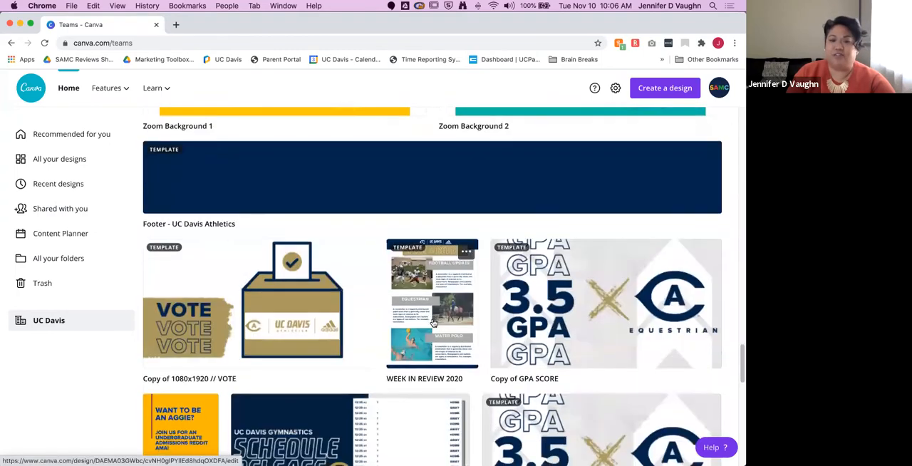
pyautogui.scroll(-12, 432, 322)
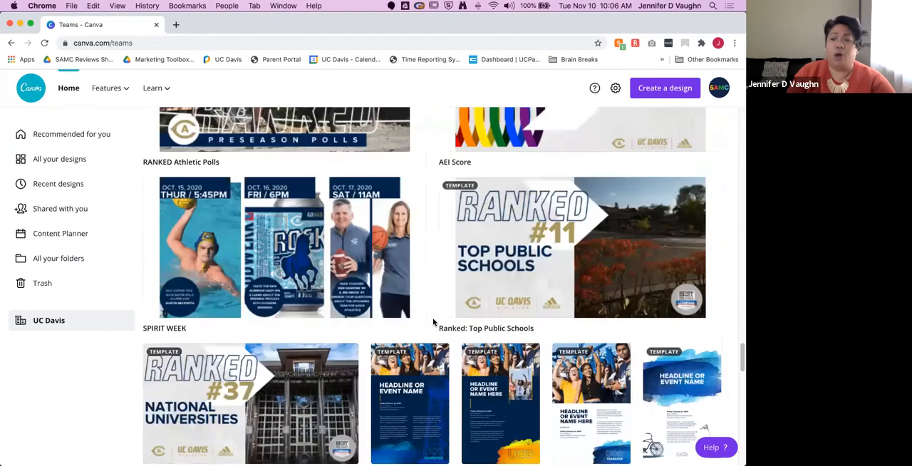
pyautogui.scroll(12, 432, 322)
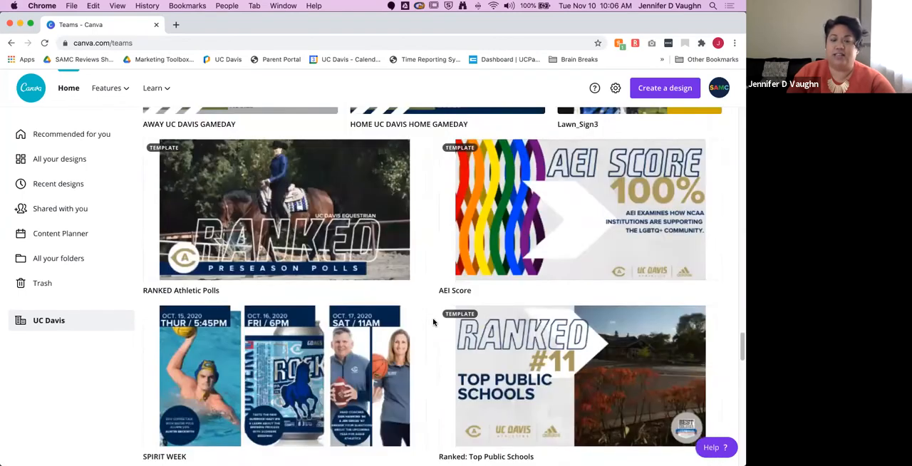
pyautogui.scroll(20, 432, 322)
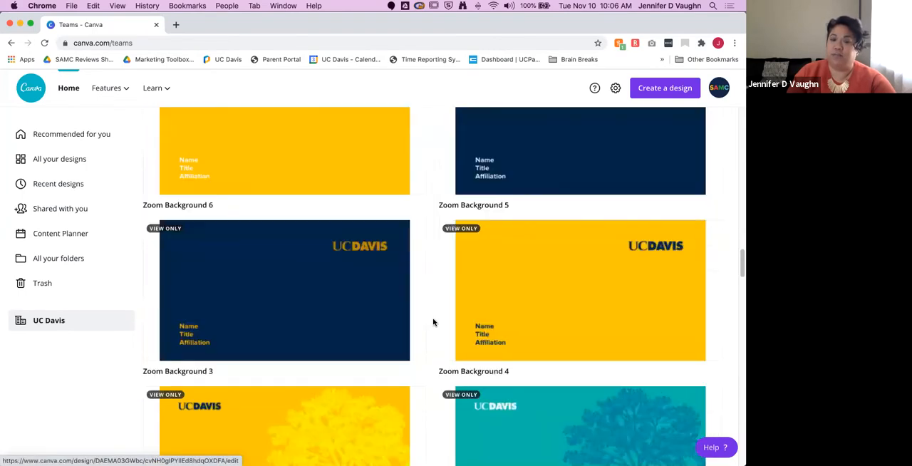
pyautogui.scroll(2, 432, 321)
pyautogui.scroll(-3, 427, 321)
pyautogui.scroll(3, 427, 320)
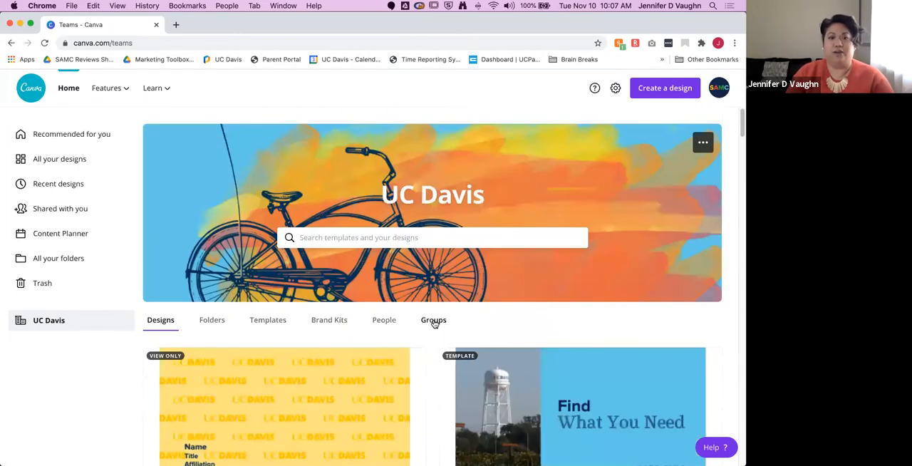
# Step: View the UC Davis team's shared folders, followed by its team templates
pyautogui.click(205, 321)
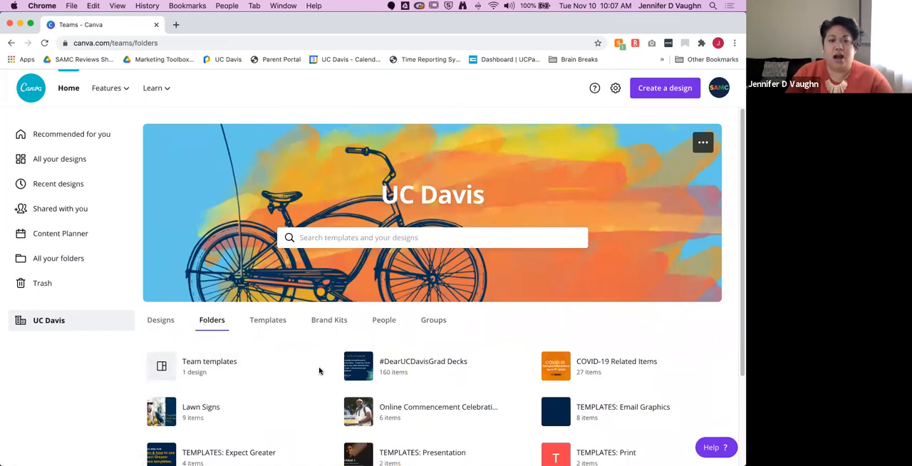
pyautogui.scroll(-2, 319, 370)
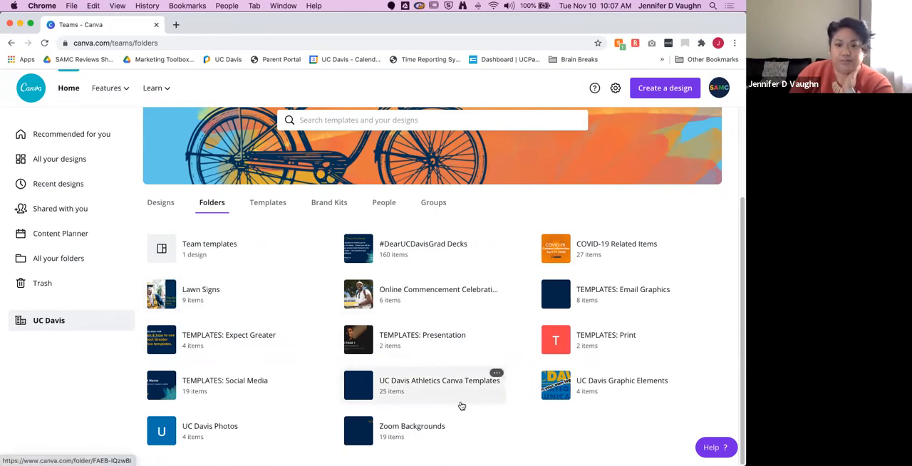
pyautogui.click(265, 203)
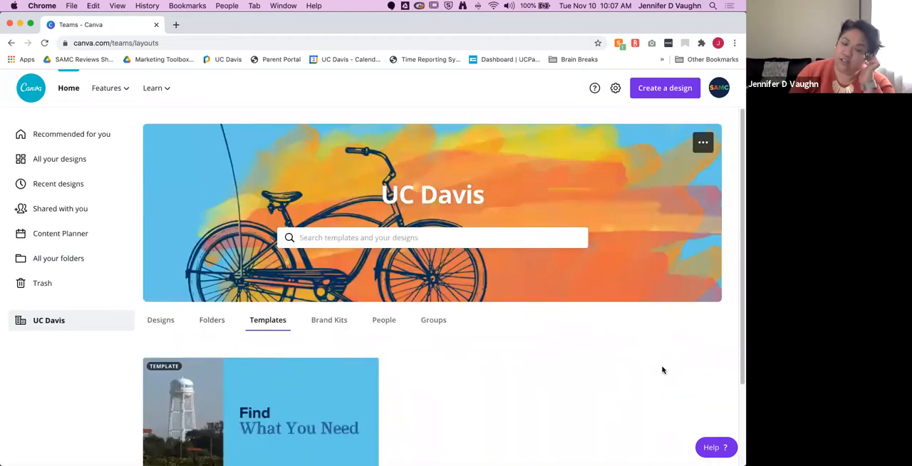
pyautogui.scroll(-3, 384, 362)
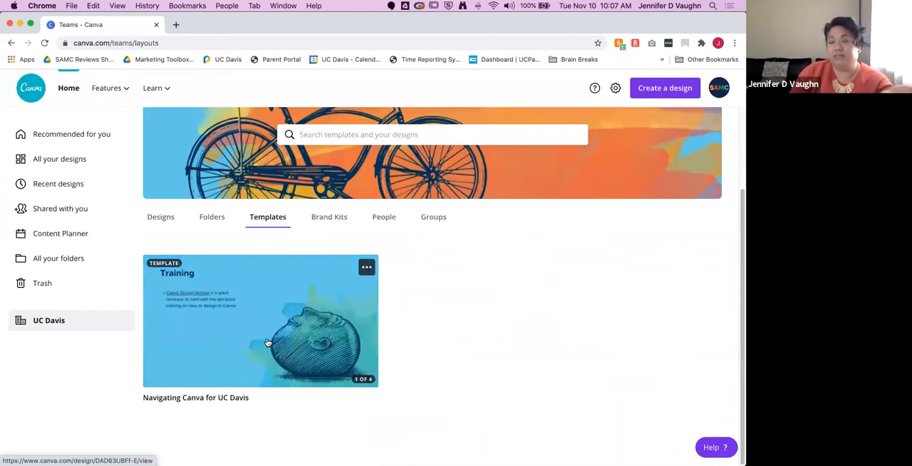
# Step: Browse all of the team's brand kits and open the Student Affairs Print and Digital kit
pyautogui.click(335, 221)
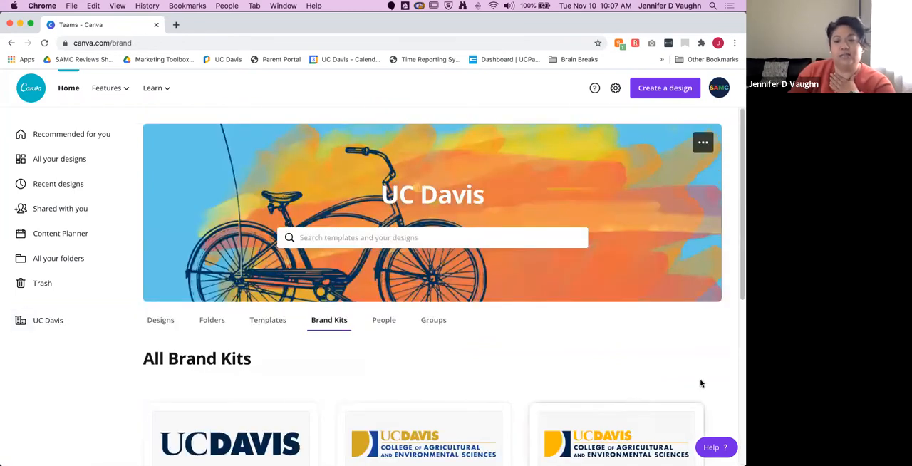
pyautogui.scroll(-4, 702, 383)
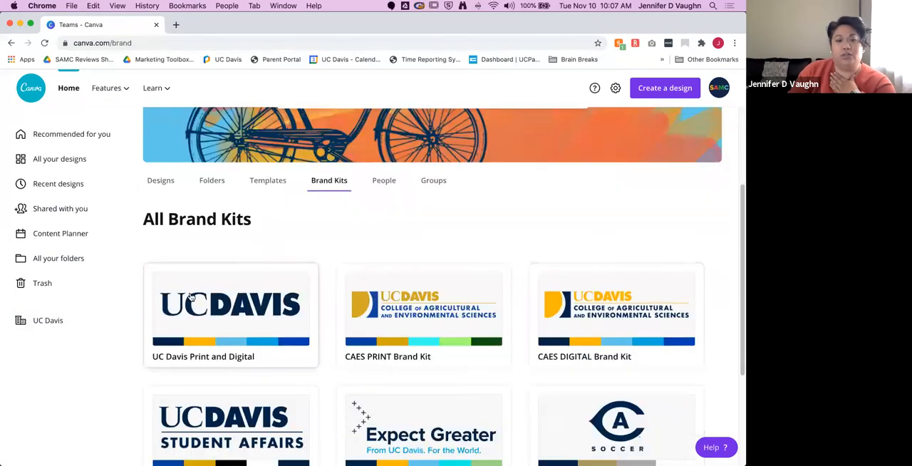
pyautogui.scroll(-4, 706, 389)
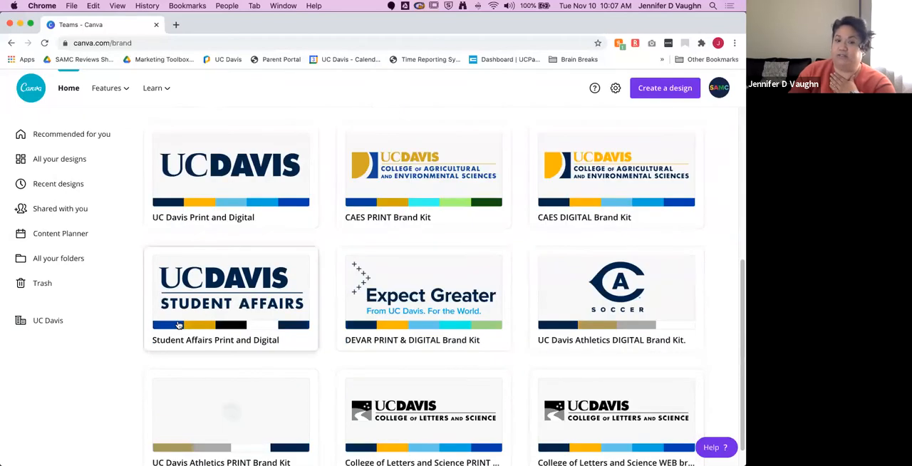
pyautogui.click(179, 325)
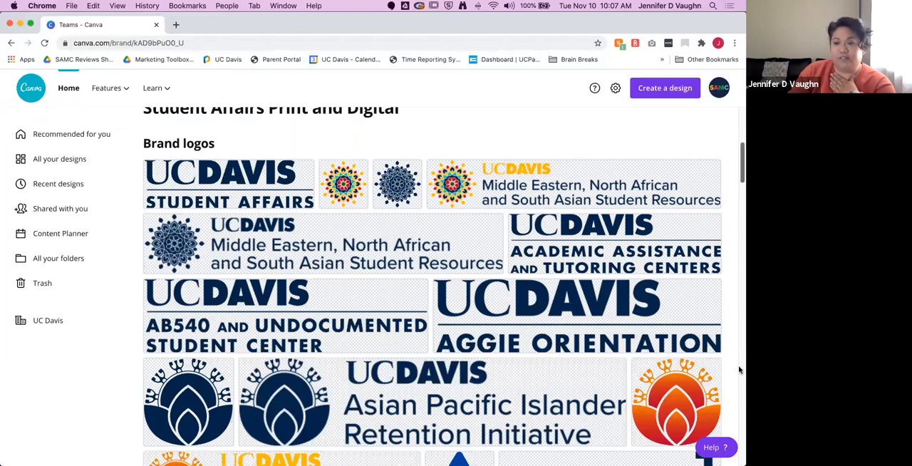
# Step: Examine the Student Affairs kit's brand logos, print and digital logo colors, secondary palette and brand fonts
pyautogui.scroll(-5, 738, 369)
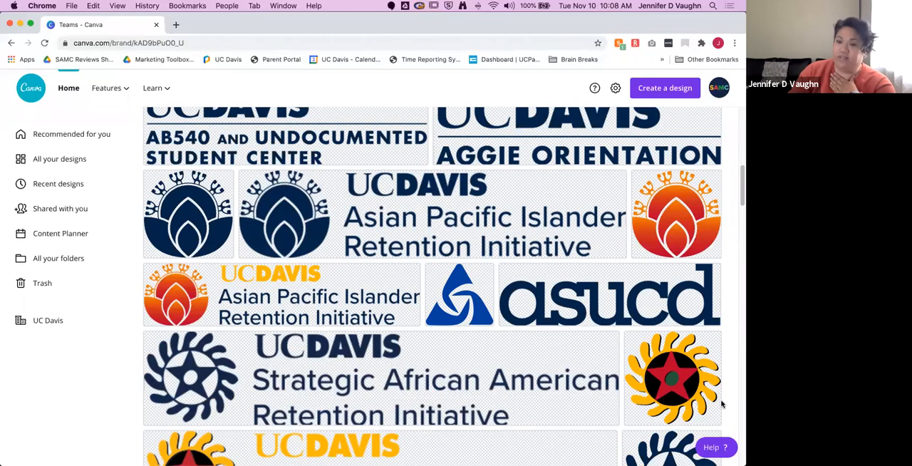
pyautogui.scroll(-8, 721, 404)
pyautogui.scroll(-20, 722, 406)
pyautogui.scroll(-20, 722, 405)
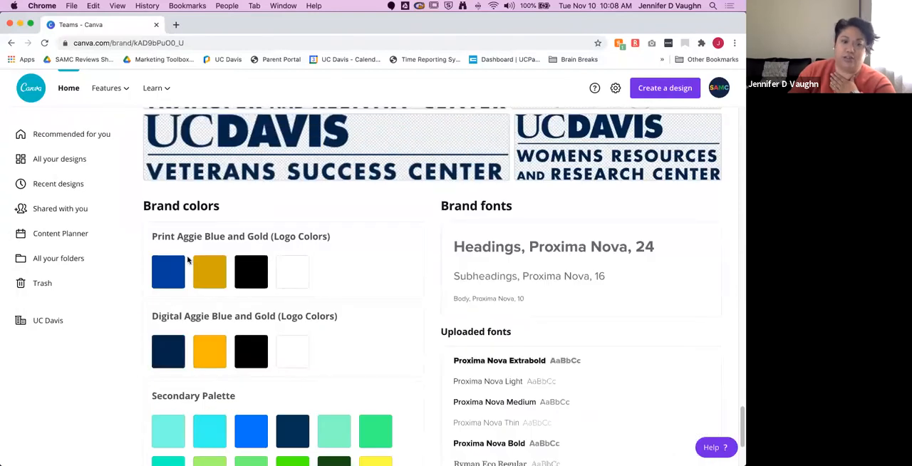
pyautogui.scroll(-3, 348, 365)
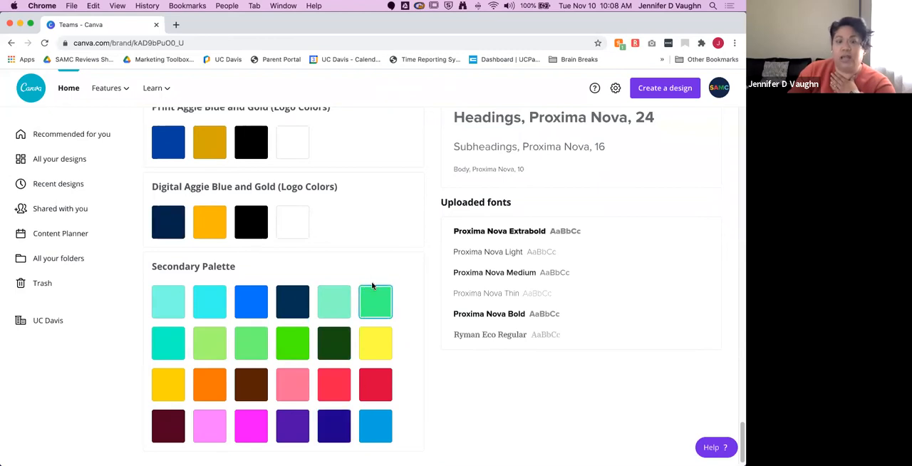
pyautogui.scroll(4, 375, 271)
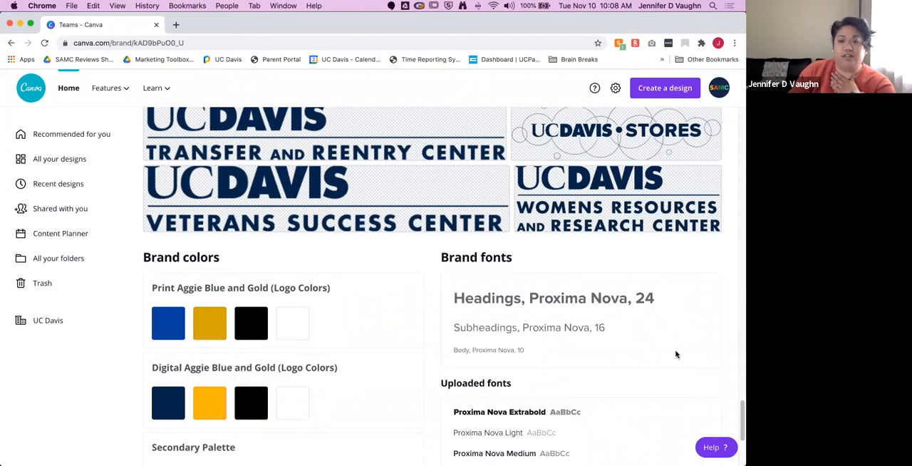
pyautogui.scroll(-1, 675, 354)
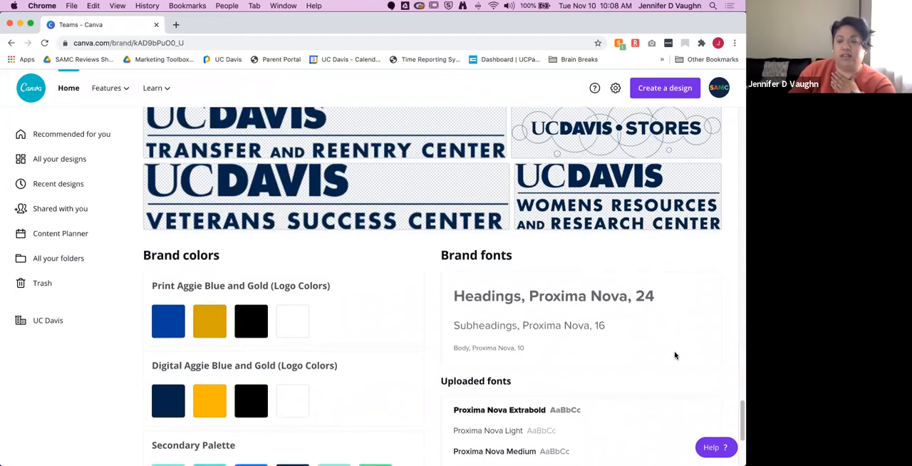
pyautogui.scroll(-4, 675, 354)
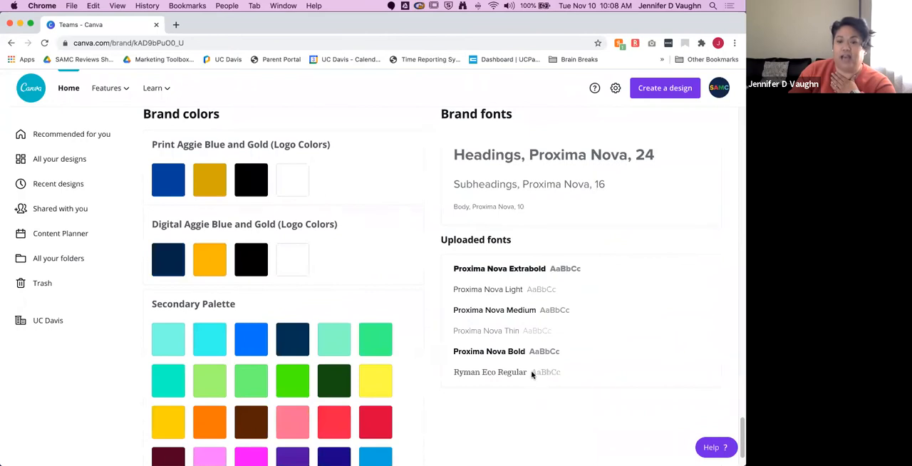
pyautogui.scroll(-2, 587, 374)
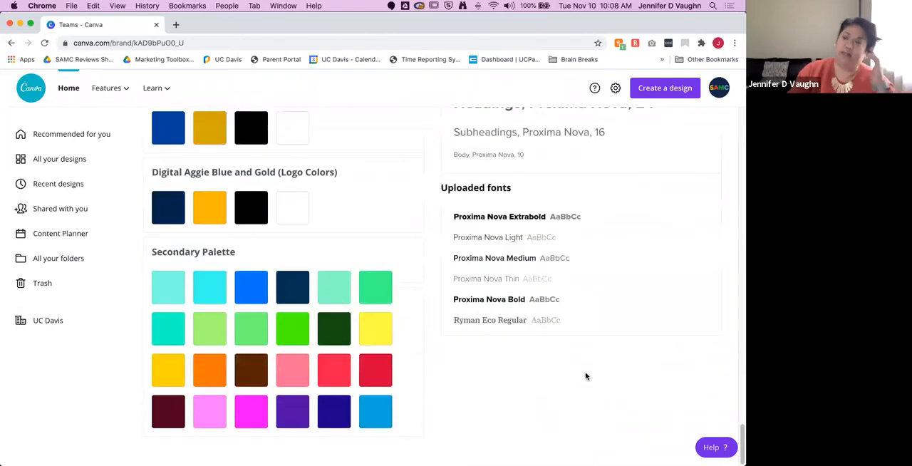
# Step: Open the UC Davis team's people list and review the members and their assigned roles
pyautogui.scroll(8, 587, 374)
pyautogui.scroll(20, 587, 379)
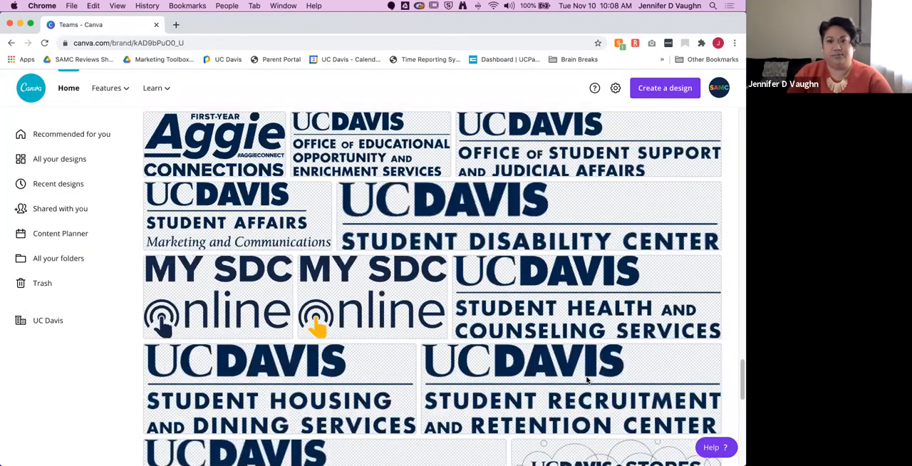
pyautogui.scroll(20, 586, 380)
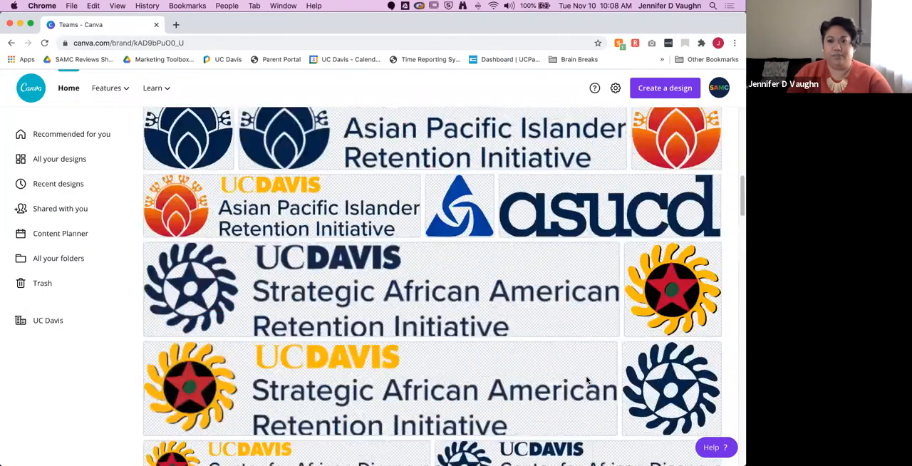
pyautogui.click(404, 252)
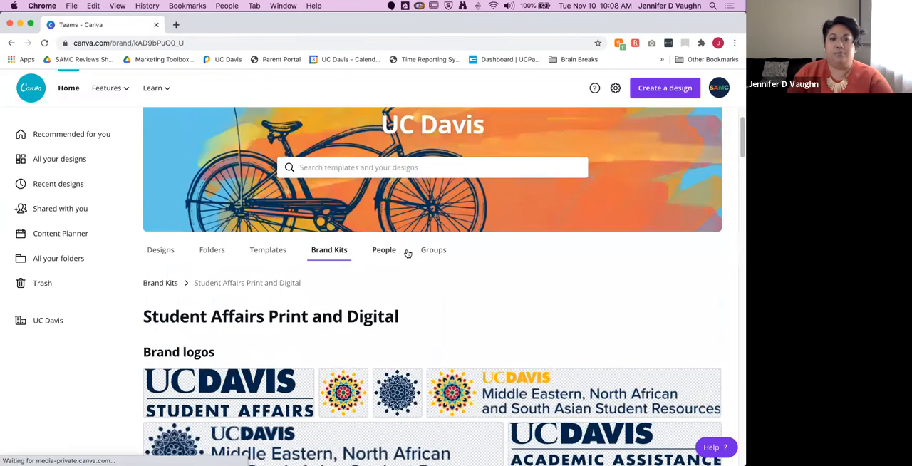
pyautogui.scroll(-5, 596, 360)
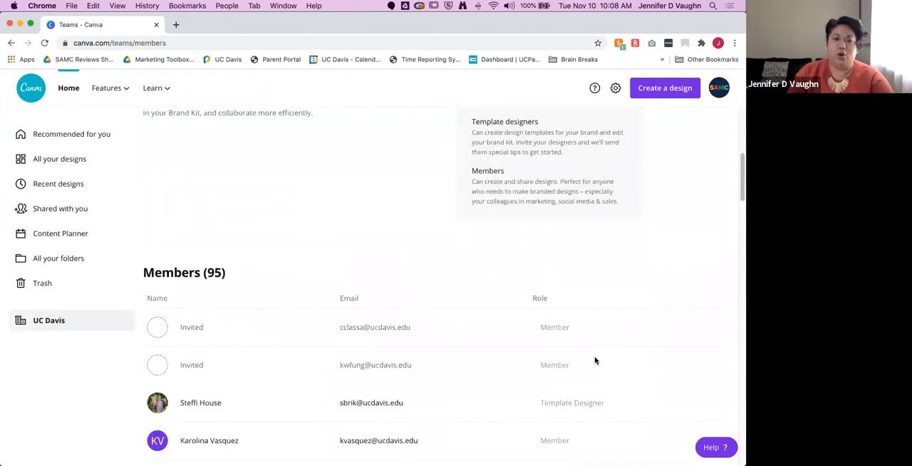
pyautogui.scroll(-4, 595, 360)
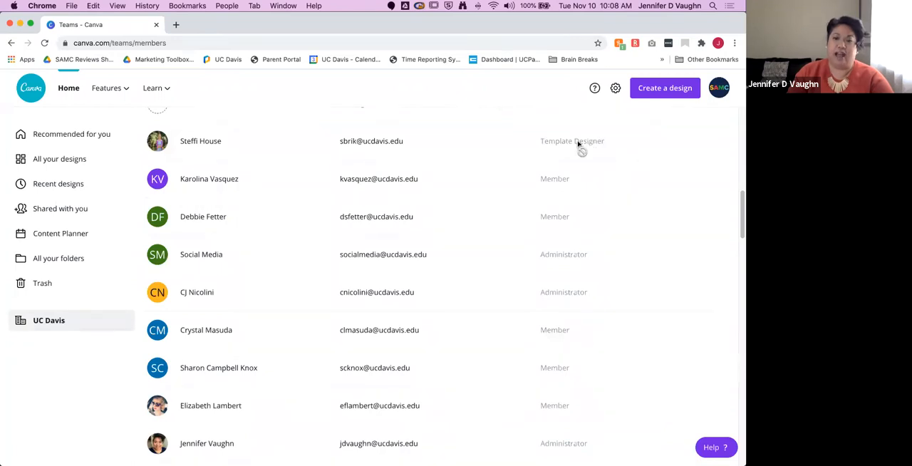
# Step: Open the UC Davis team's groups and look over the listed groups
pyautogui.scroll(6, 567, 369)
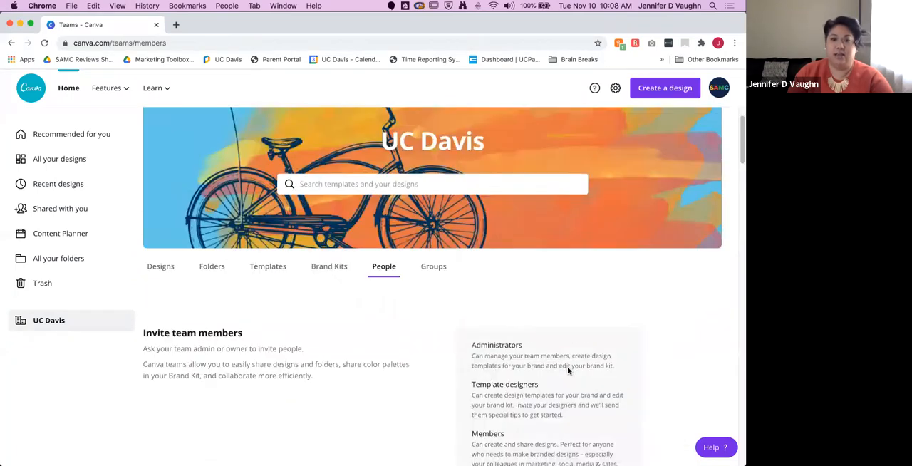
pyautogui.click(436, 320)
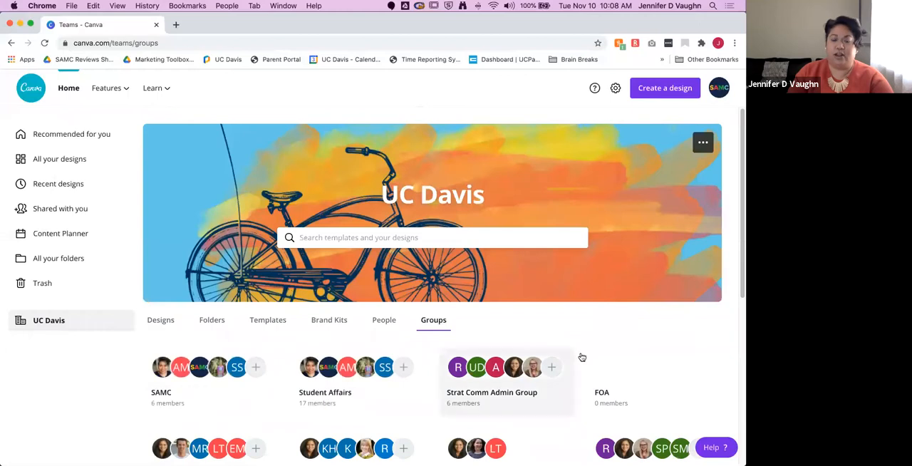
pyautogui.scroll(-2, 627, 340)
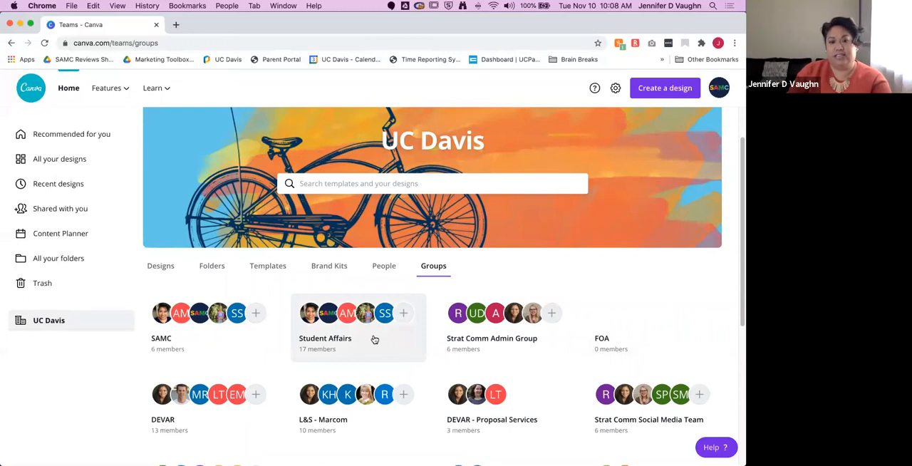
# Step: Open the Student Affairs group and review its full member list, including each member's role
pyautogui.click(374, 340)
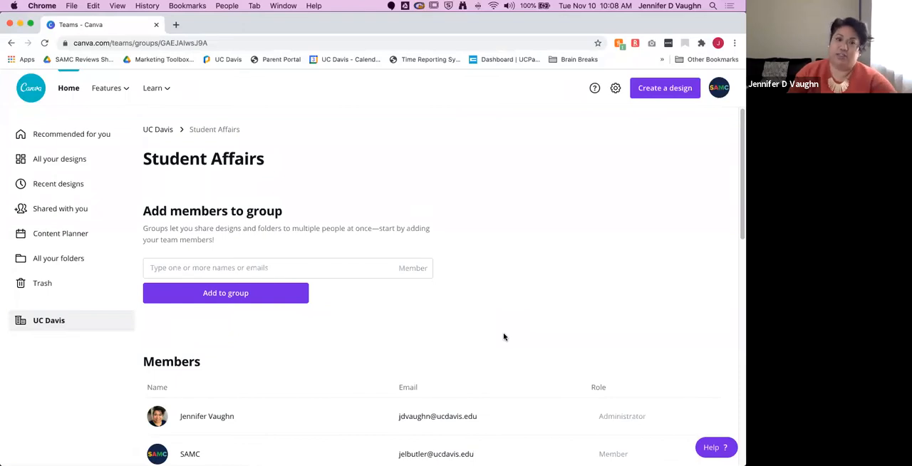
pyautogui.scroll(-5, 504, 336)
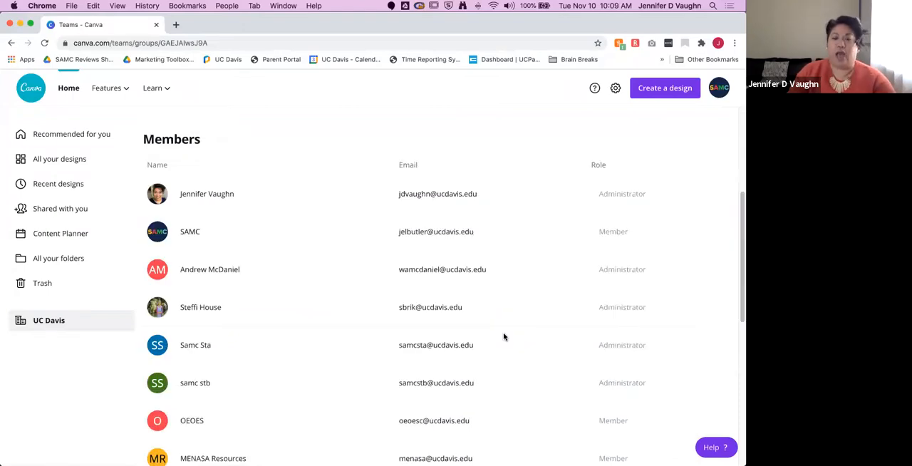
pyautogui.scroll(-3, 503, 336)
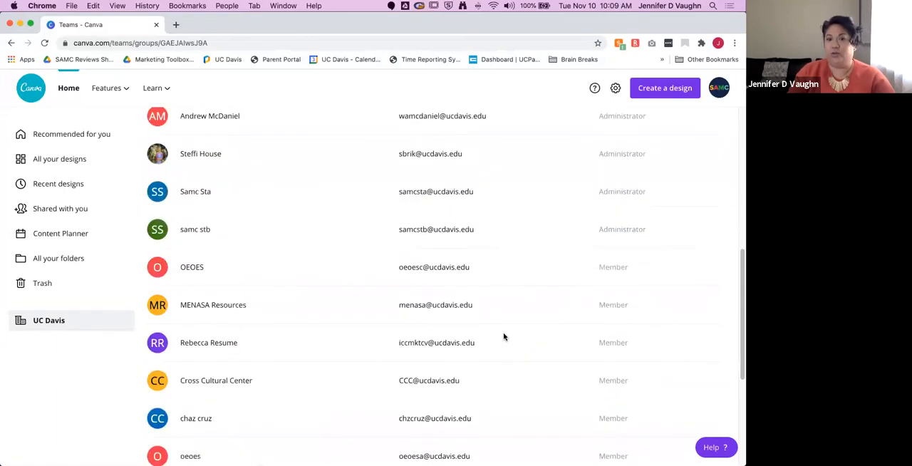
pyautogui.scroll(-4, 504, 336)
pyautogui.scroll(3, 503, 336)
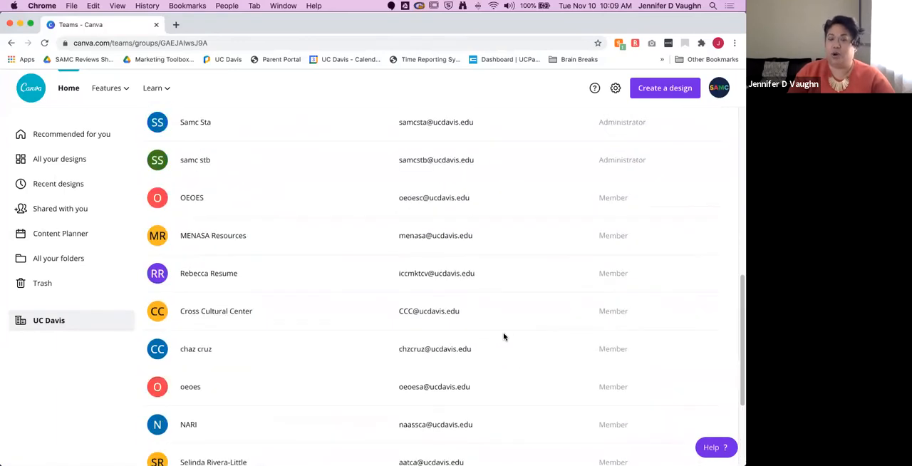
pyautogui.scroll(-3, 504, 337)
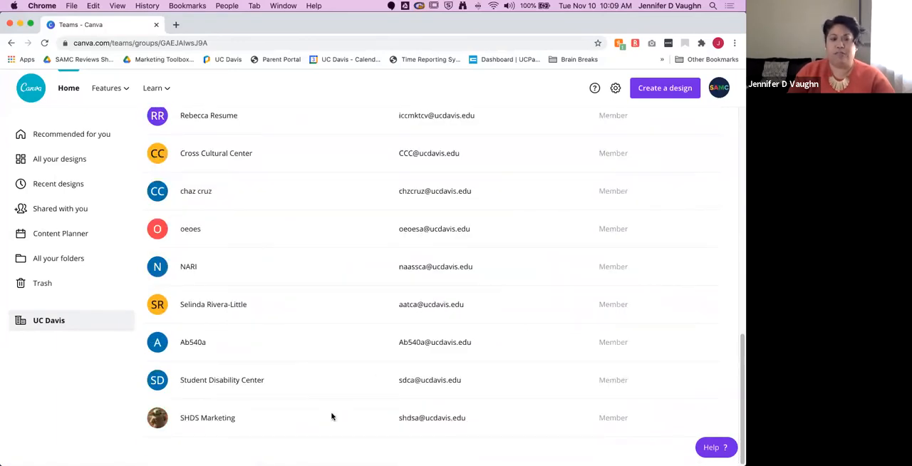
pyautogui.scroll(10, 334, 415)
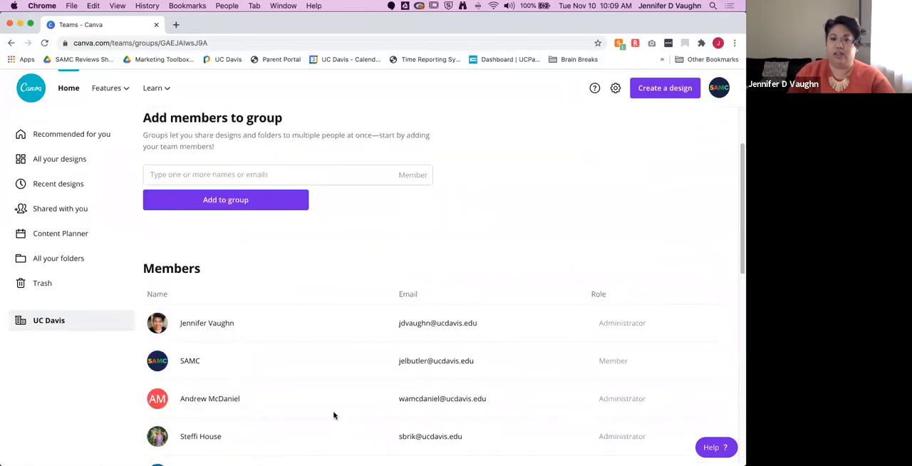
pyautogui.scroll(-2, 333, 415)
pyautogui.scroll(5, 333, 415)
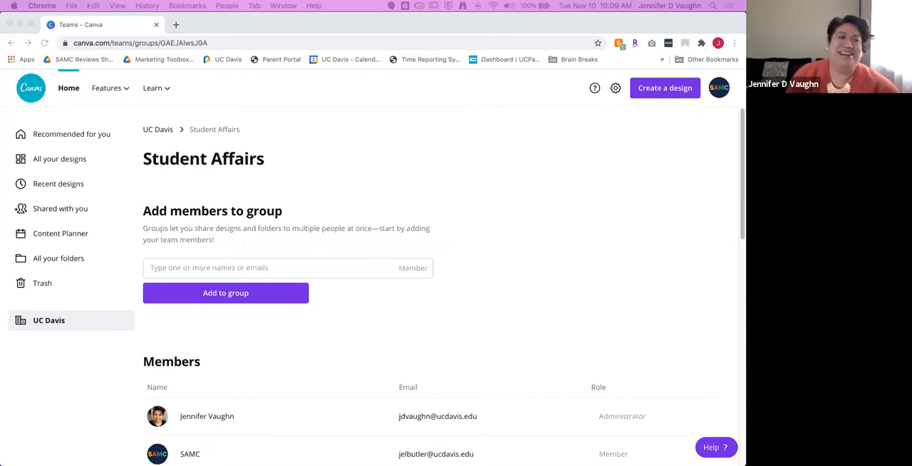
# Step: Return to the UC Davis team page, and open the folders shared with the account from the all-folders area
pyautogui.click(63, 320)
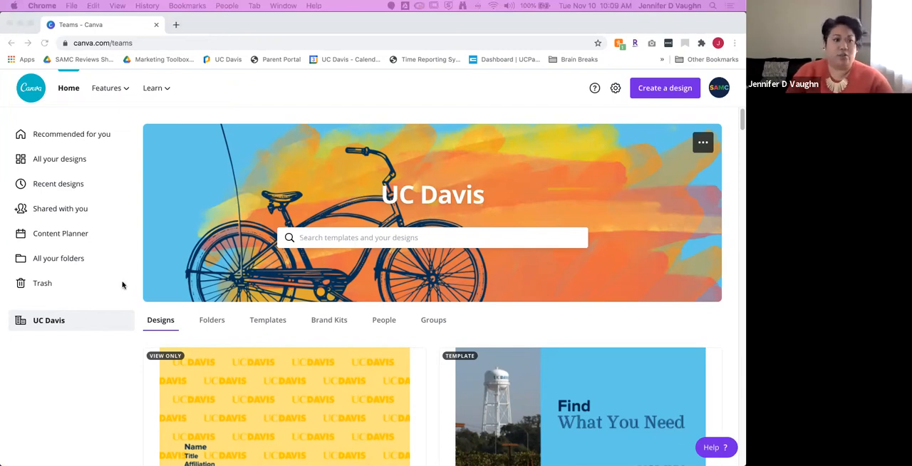
pyautogui.click(65, 261)
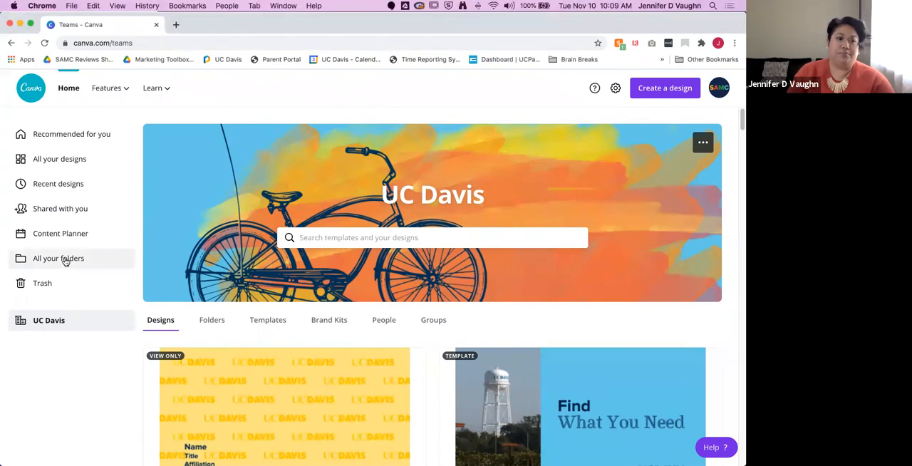
pyautogui.click(67, 262)
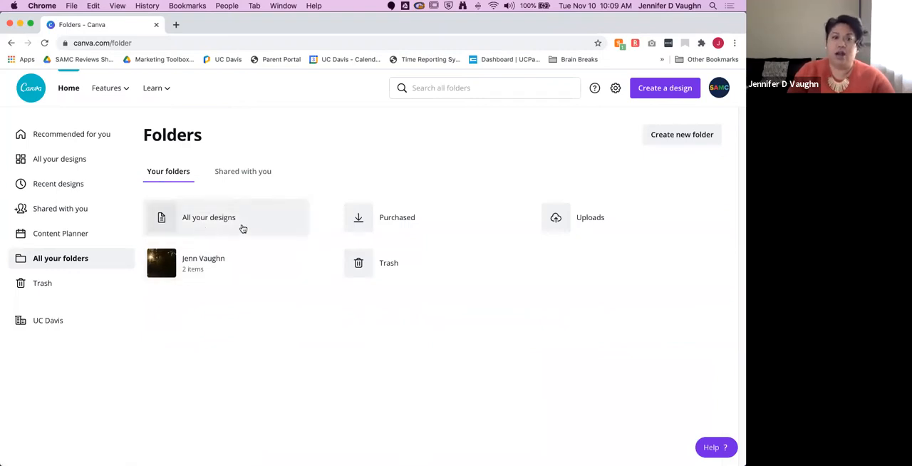
pyautogui.click(259, 179)
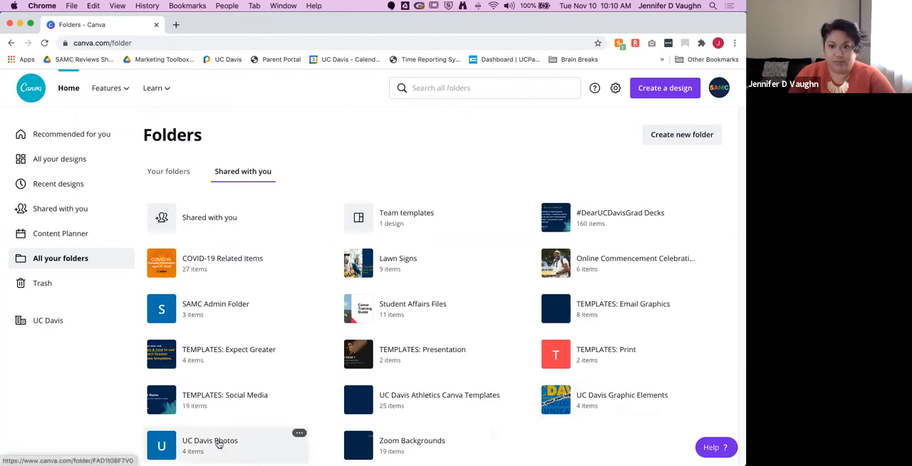
# Step: Open the Student Affairs Files folder, show all its subfolders and go into Student Affairs Templates
pyautogui.click(426, 316)
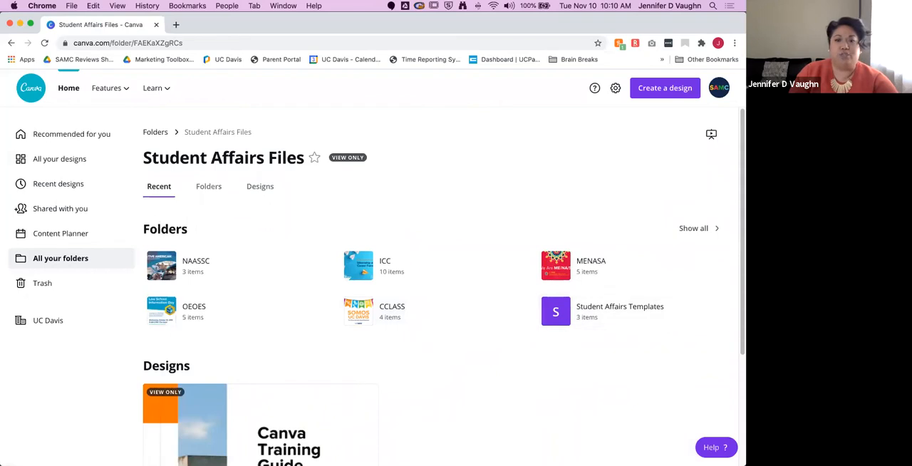
pyautogui.click(696, 228)
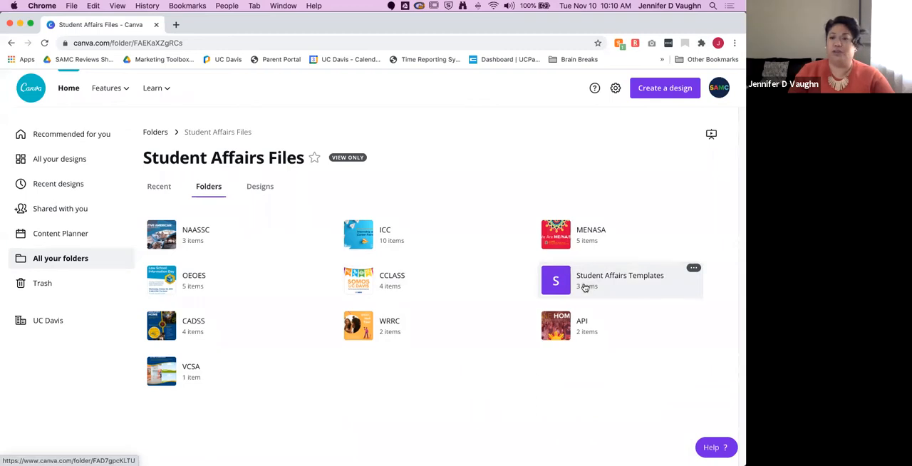
pyautogui.click(635, 279)
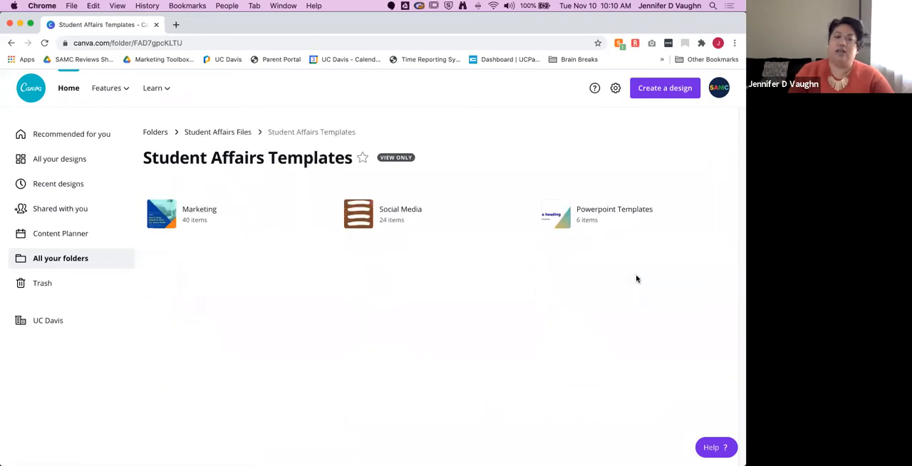
# Step: Open the Powerpoint Templates folder and browse its presentation templates
pyautogui.click(621, 213)
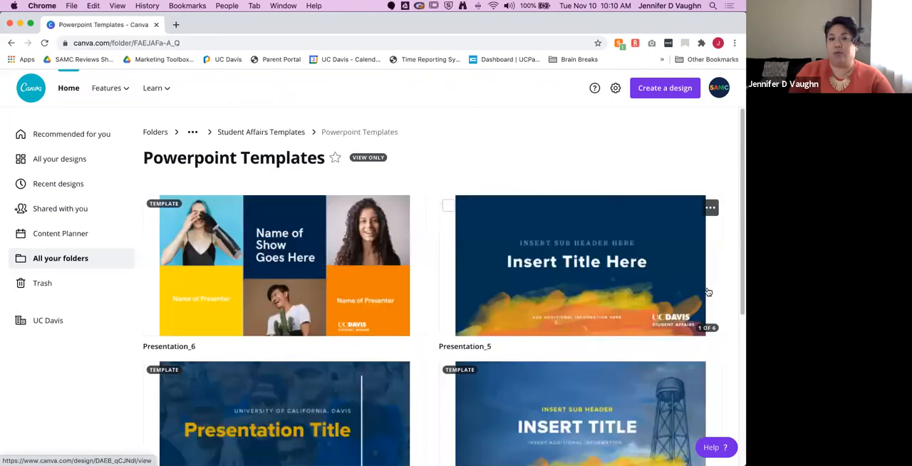
pyautogui.scroll(-5, 715, 296)
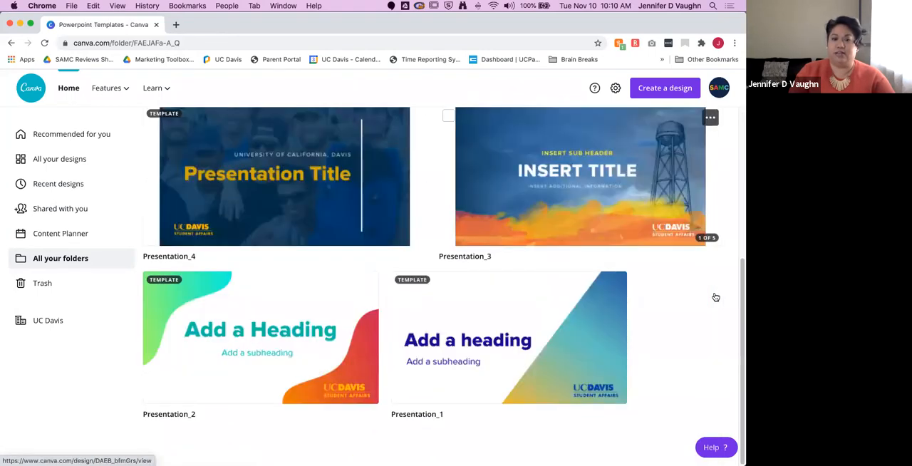
pyautogui.scroll(5, 715, 297)
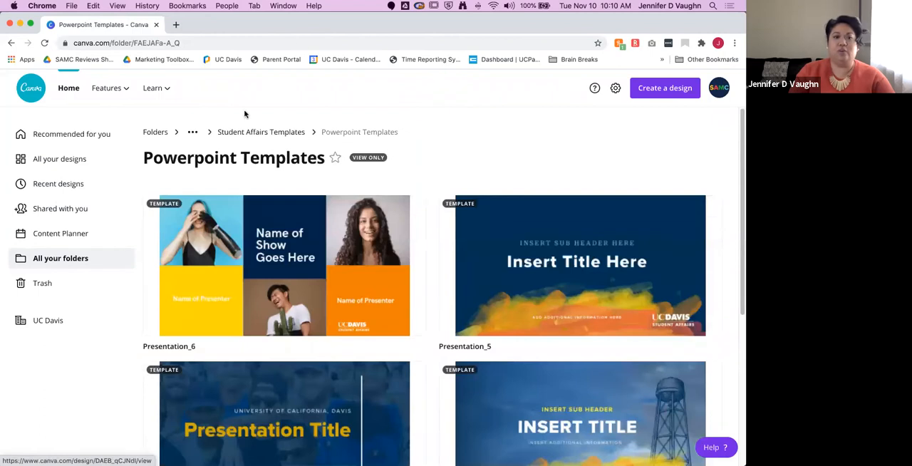
# Step: Go back to Student Affairs Templates, open the Social Media folder and browse its Instagram story and post templates
pyautogui.click(281, 133)
pyautogui.click(380, 214)
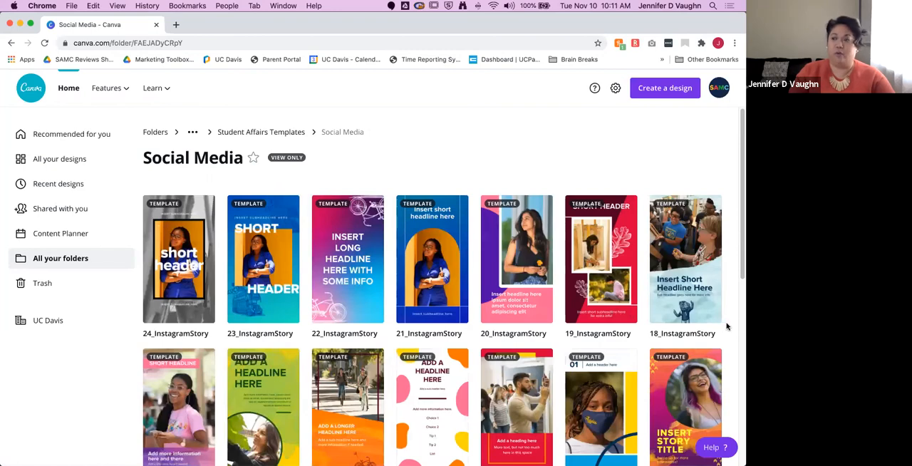
pyautogui.scroll(-5, 726, 326)
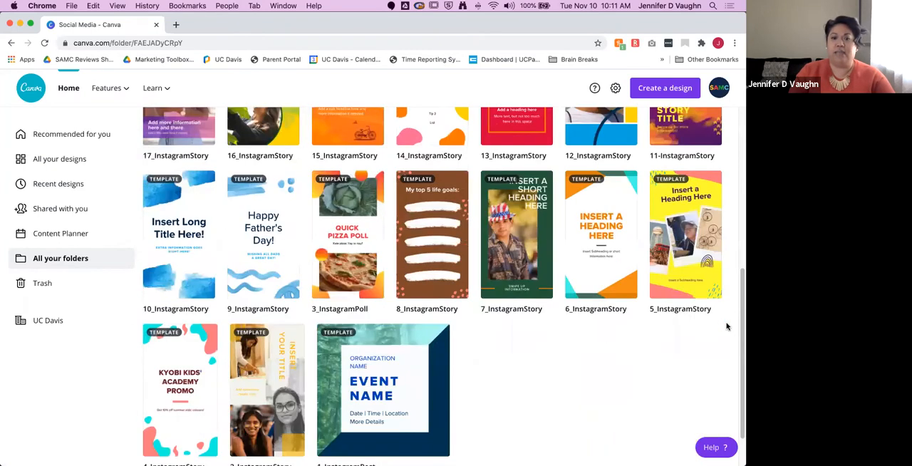
pyautogui.scroll(-1, 727, 326)
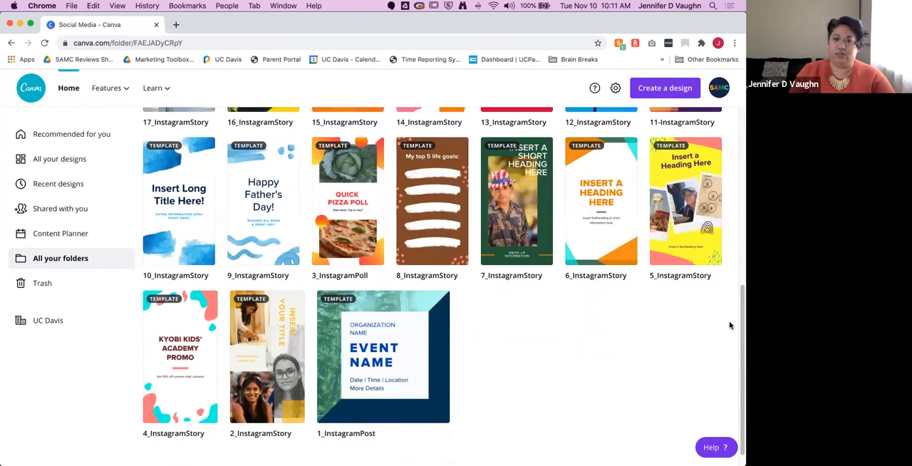
pyautogui.scroll(5, 729, 327)
pyautogui.scroll(2, 729, 326)
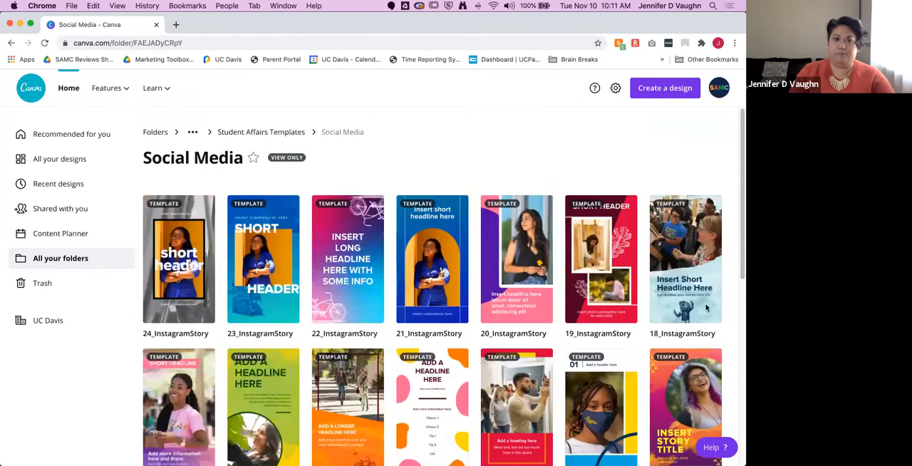
# Step: Return to Student Affairs Templates, open the Marketing folder and browse its flyer, poster and postcard templates
pyautogui.click(229, 135)
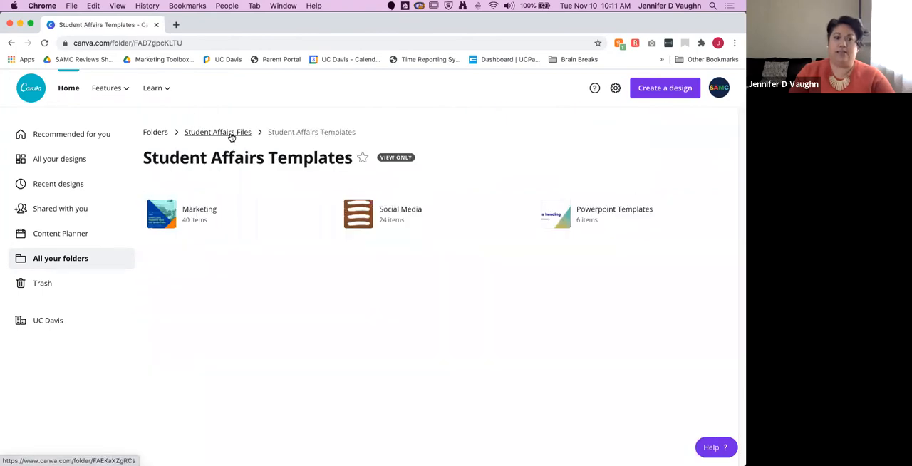
pyautogui.click(197, 210)
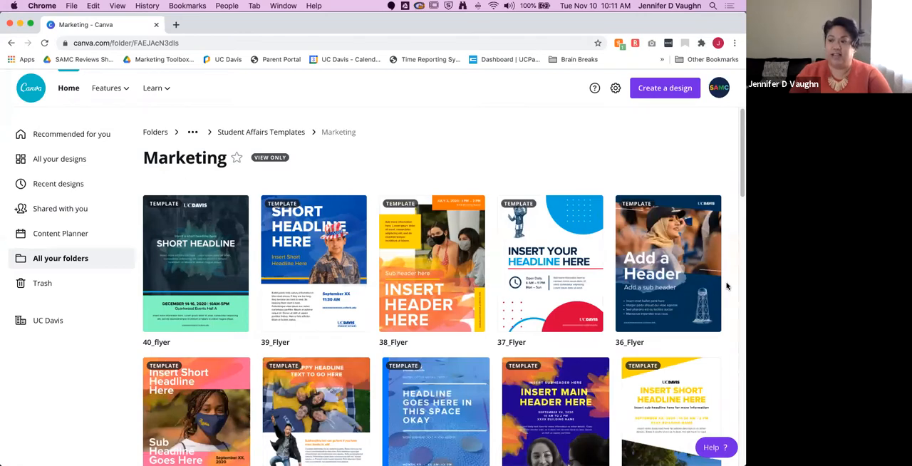
pyautogui.scroll(-10, 726, 286)
pyautogui.scroll(-10, 726, 285)
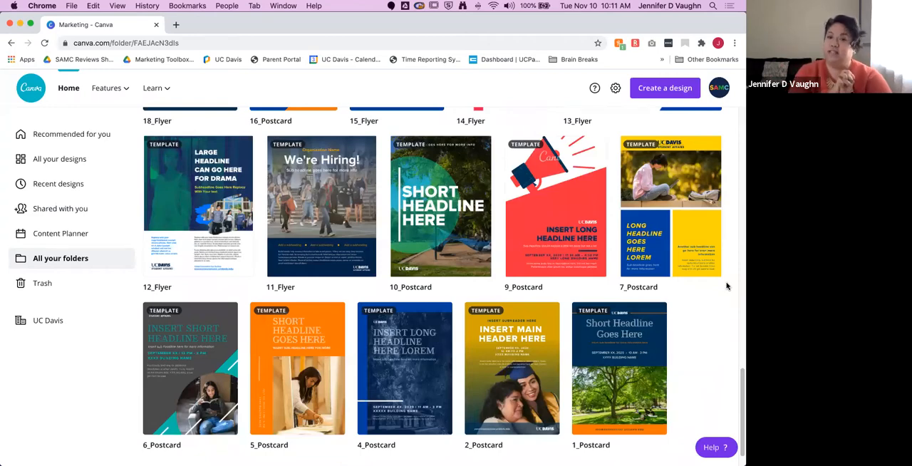
pyautogui.scroll(1, 727, 287)
pyautogui.scroll(5, 727, 287)
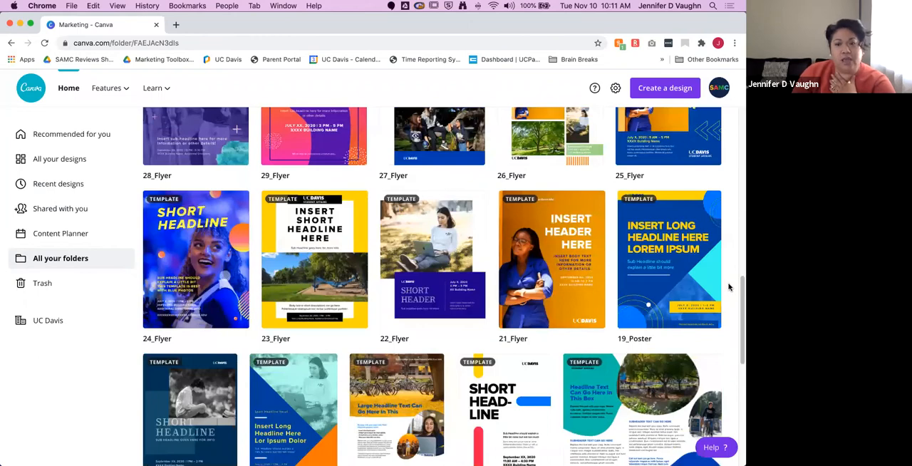
pyautogui.scroll(-1, 684, 282)
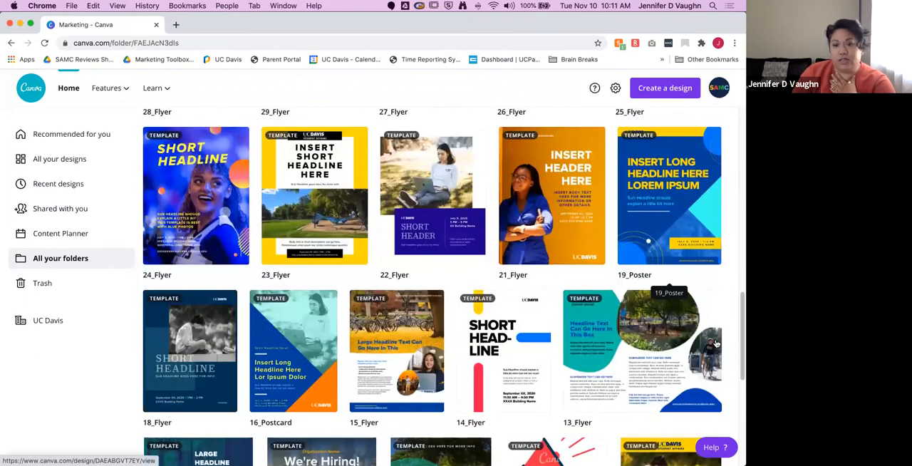
pyautogui.scroll(-2, 306, 278)
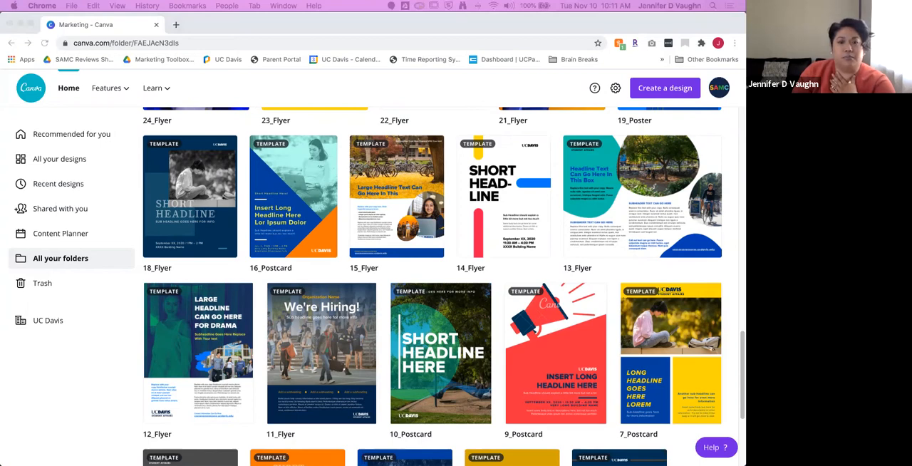
pyautogui.scroll(10, 205, 244)
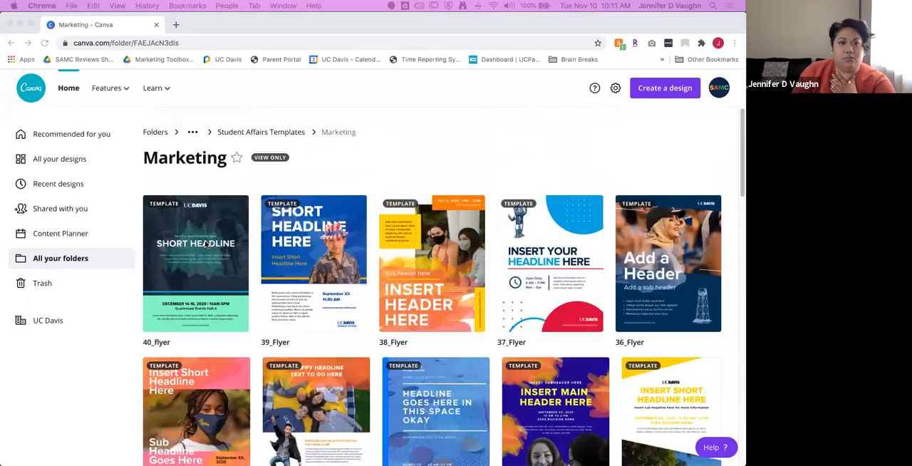
# Step: Return to the main folders overview and view the account's own folders, followed by the shared ones
pyautogui.click(72, 259)
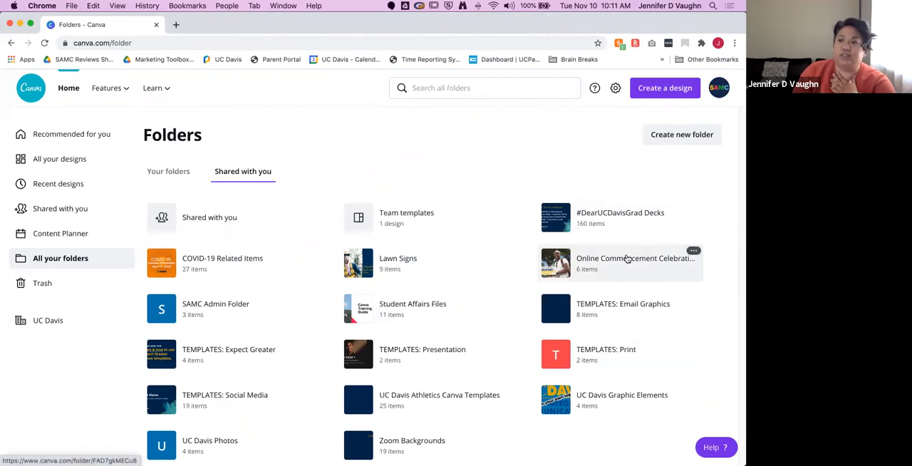
pyautogui.click(176, 173)
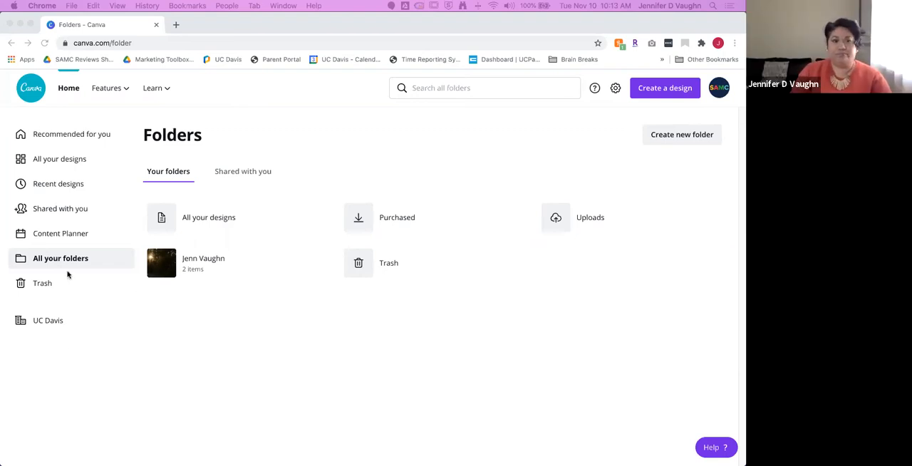
pyautogui.click(238, 174)
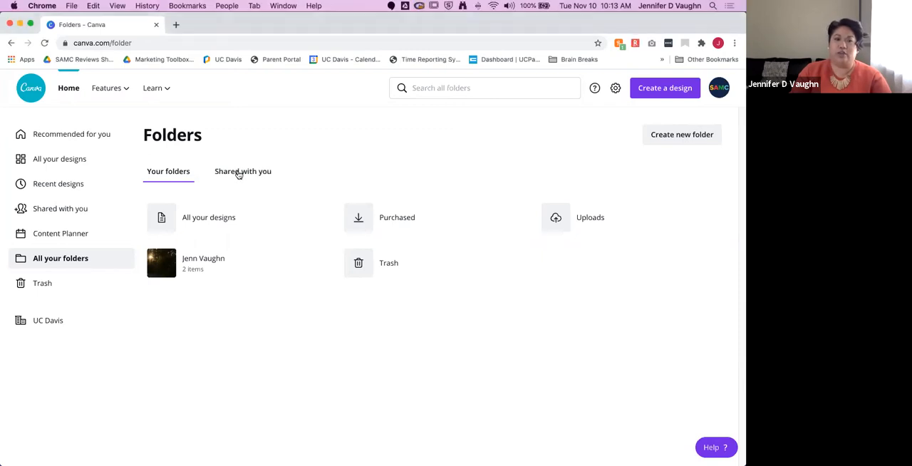
pyautogui.click(239, 174)
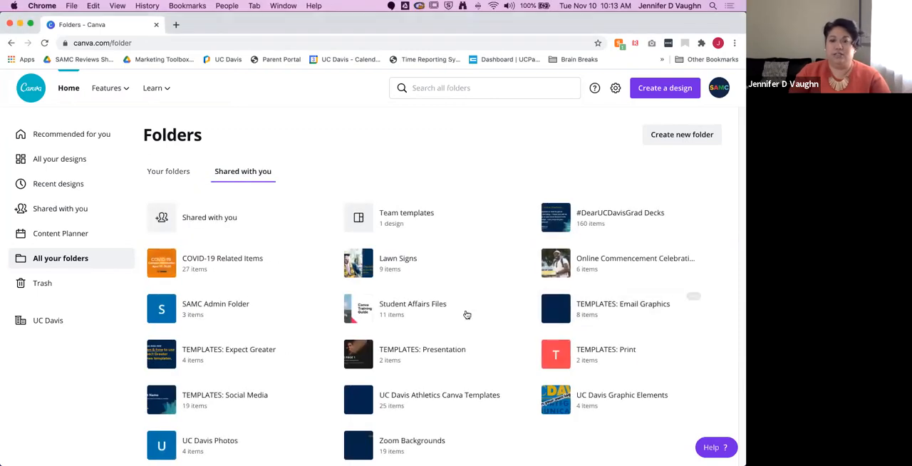
# Step: Open the Marketing folder under Student Affairs Files, Student Affairs Templates, and create a new design from the 34_Flyer template
pyautogui.click(438, 307)
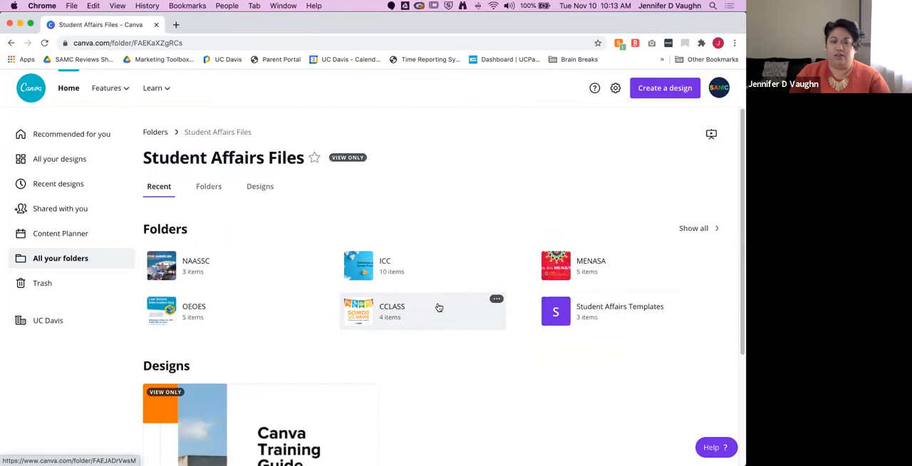
pyautogui.click(629, 305)
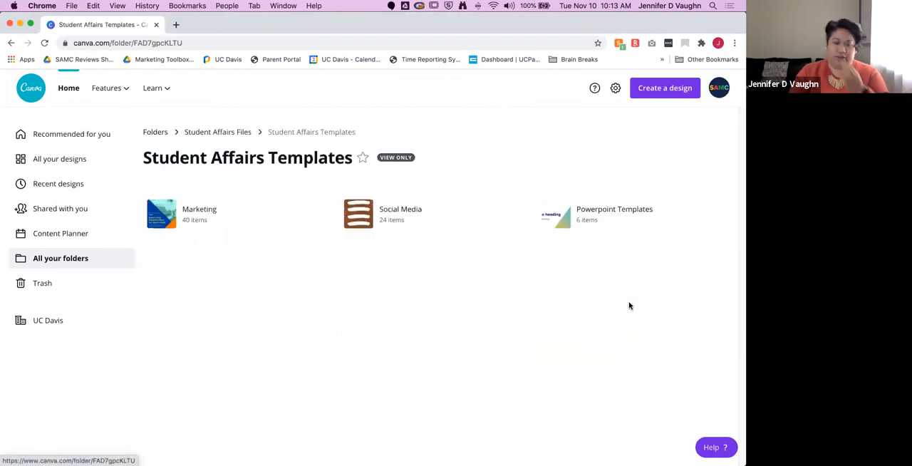
pyautogui.click(209, 208)
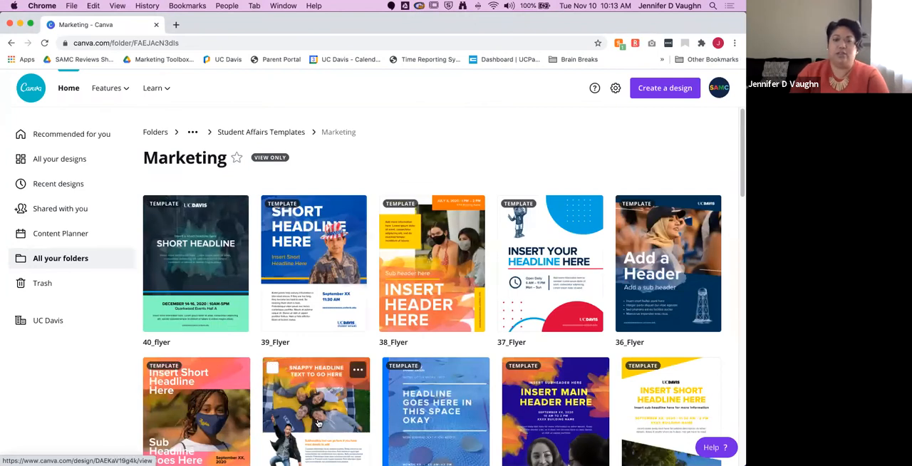
pyautogui.scroll(-2, 317, 425)
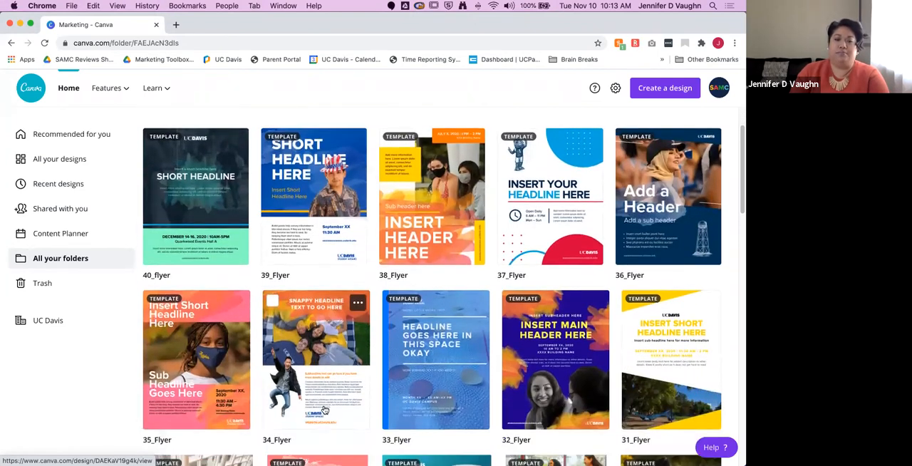
pyautogui.click(324, 408)
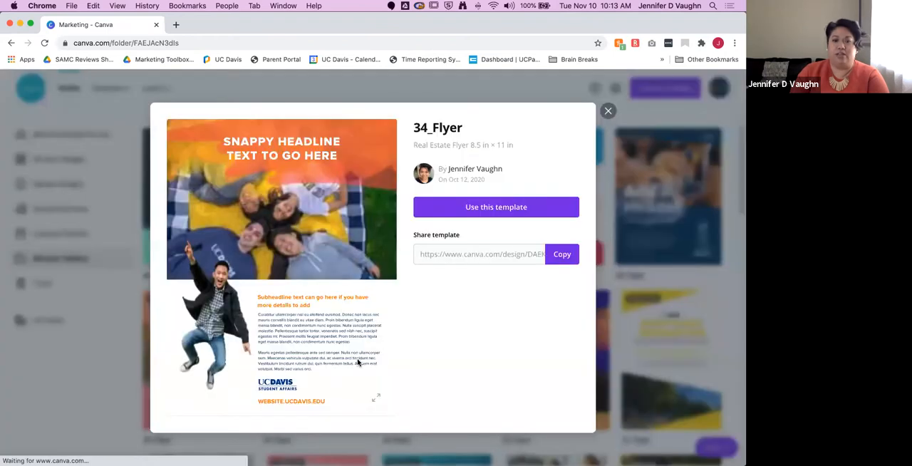
pyautogui.click(489, 207)
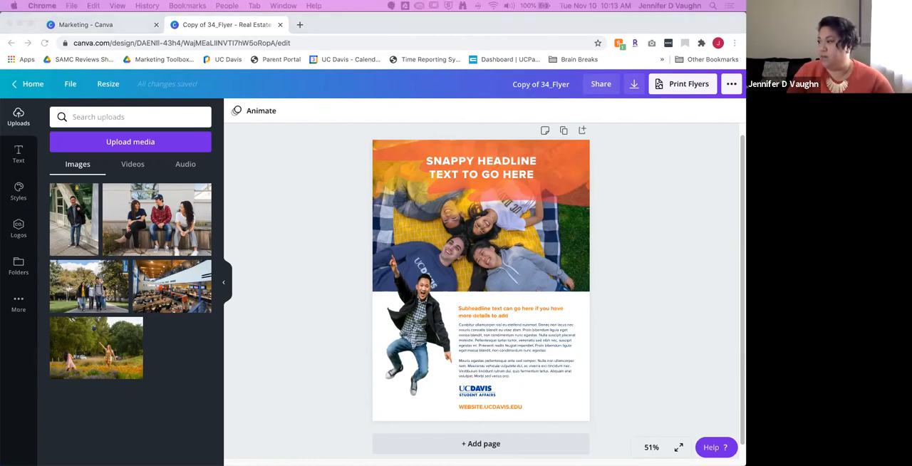
# Step: Rename the copied flyer design as CanvaTest_flyer_2020_JDV
pyautogui.click(531, 86)
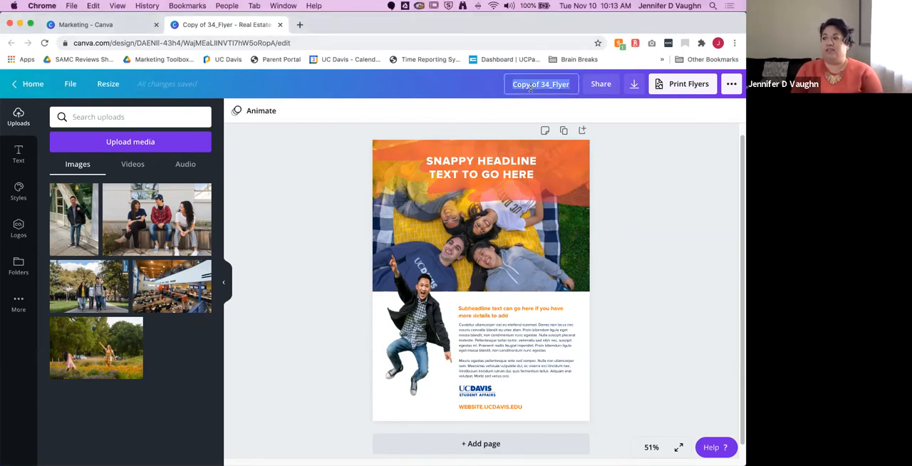
pyautogui.write('CAnvaTs')
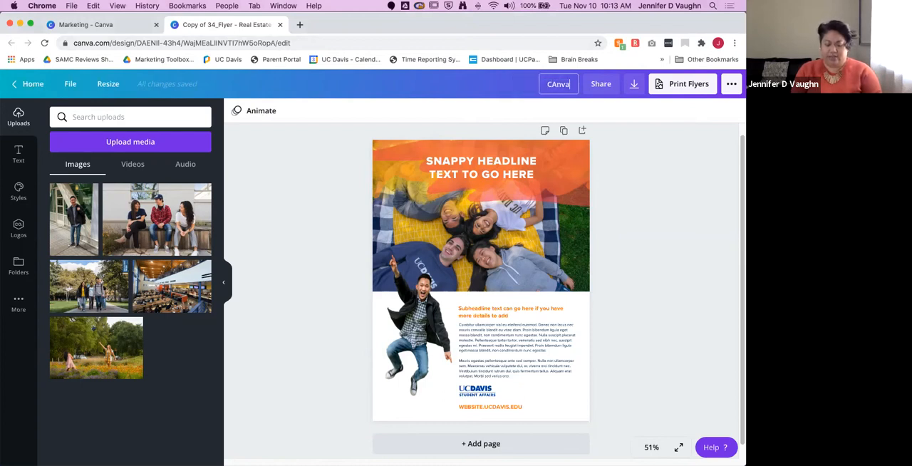
pyautogui.press('BackSpace')
pyautogui.press('BackSpace')
pyautogui.press('BackSpace')
pyautogui.press('BackSpace')
pyautogui.press('BackSpace')
pyautogui.press('BackSpace')
pyautogui.write('anca')
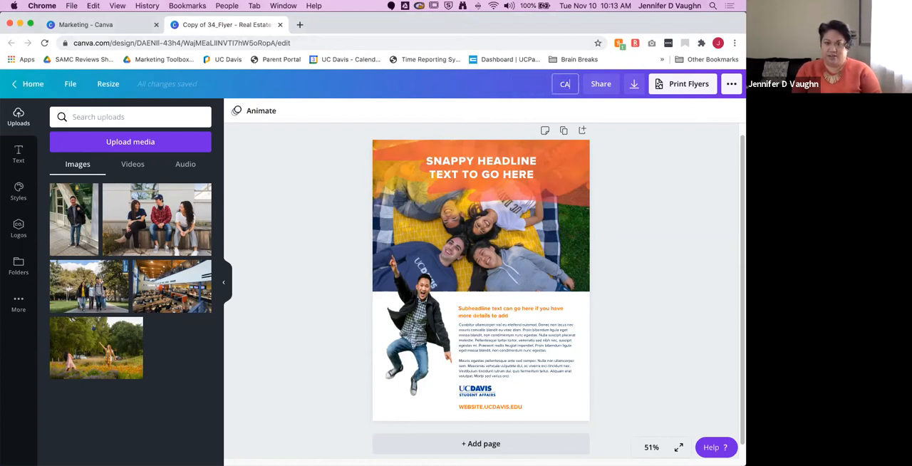
pyautogui.press('BackSpace')
pyautogui.press('BackSpace')
pyautogui.write('vaTest_')
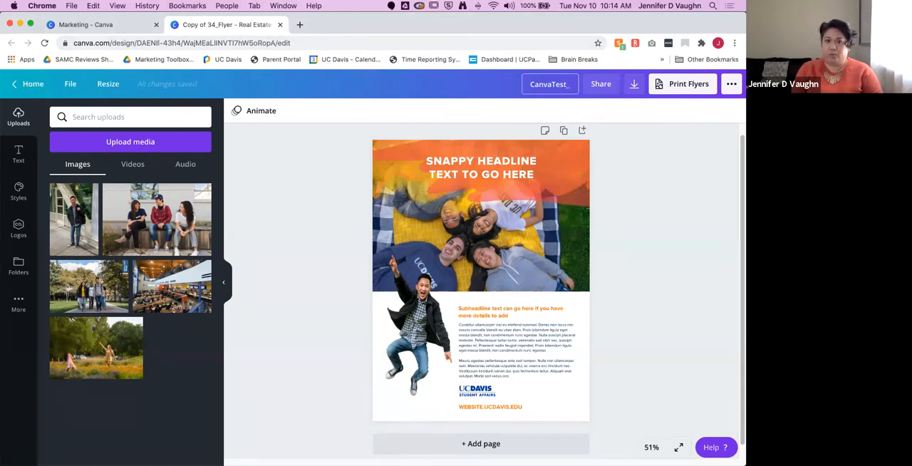
pyautogui.write('flyer')
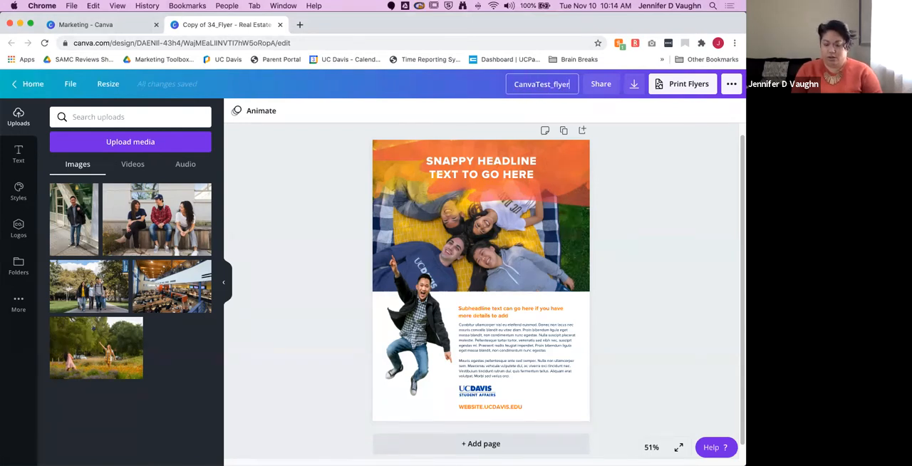
pyautogui.write('_')
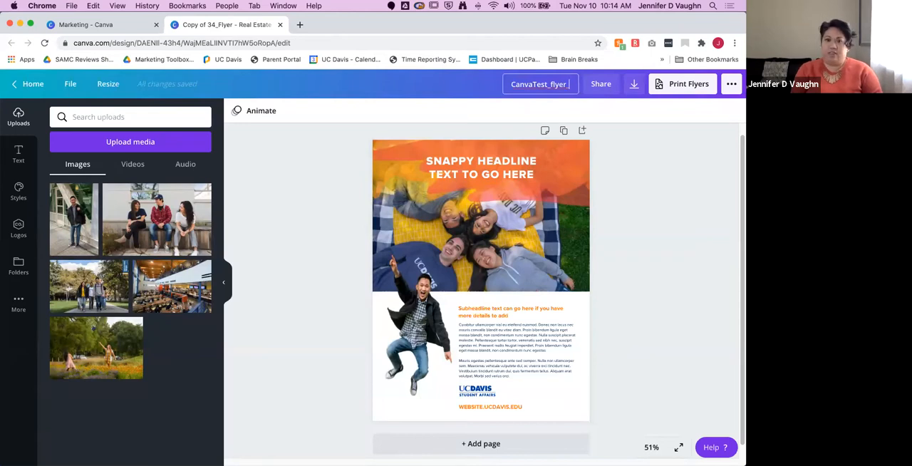
pyautogui.write('2020')
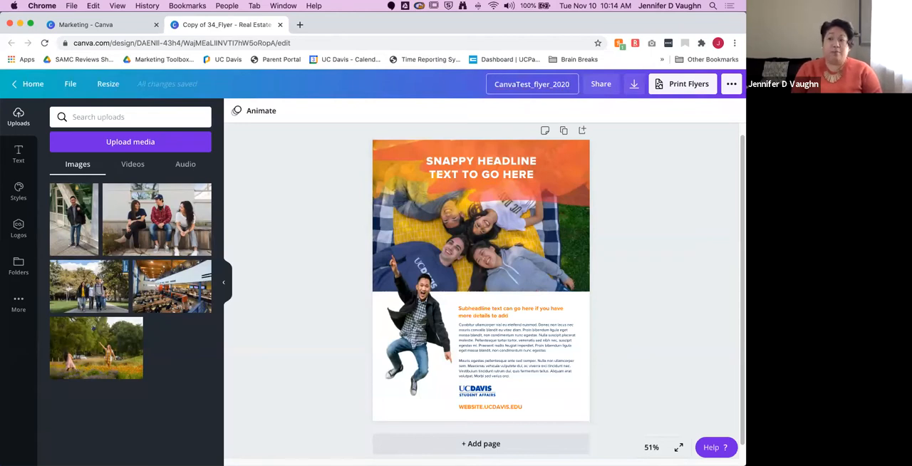
pyautogui.write('_JDV')
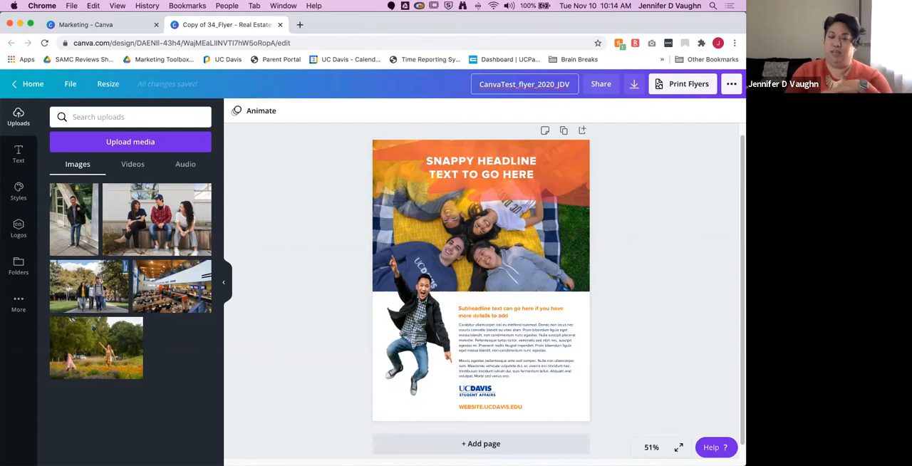
pyautogui.click(618, 224)
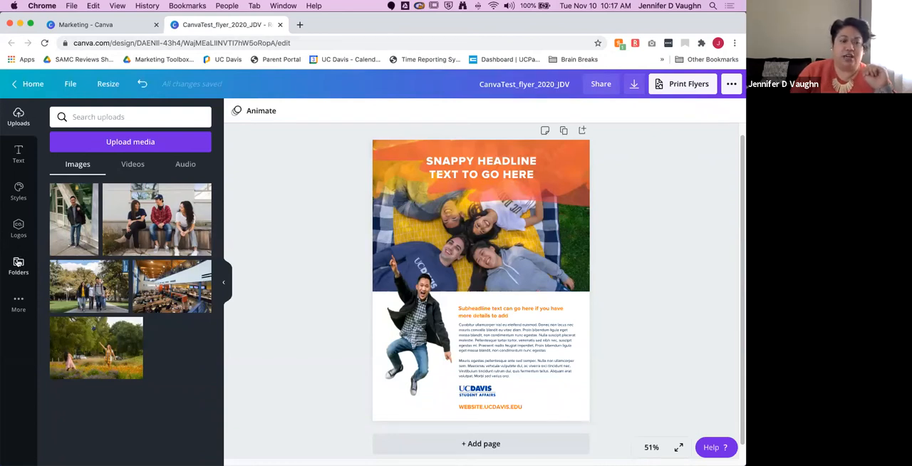
# Step: Review the text options, the Student Affairs brand styles and the available logos in the editor
pyautogui.click(19, 154)
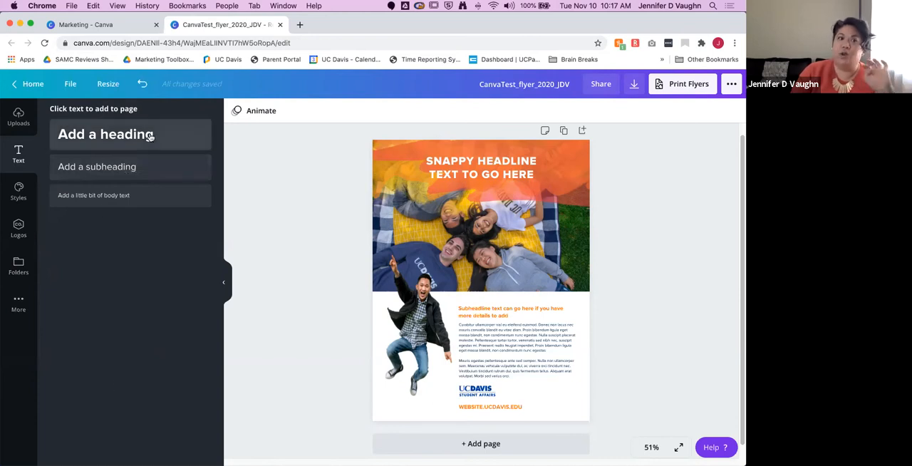
pyautogui.click(18, 191)
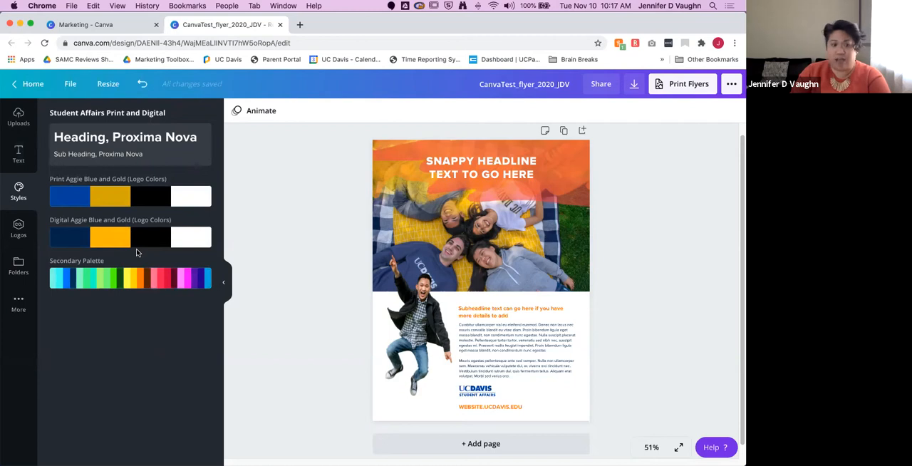
pyautogui.click(19, 226)
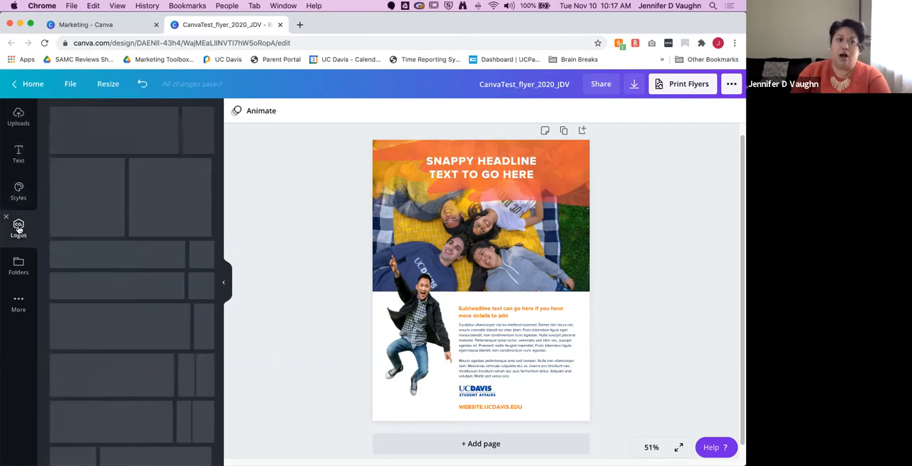
pyautogui.scroll(-5, 150, 296)
pyautogui.scroll(-8, 149, 296)
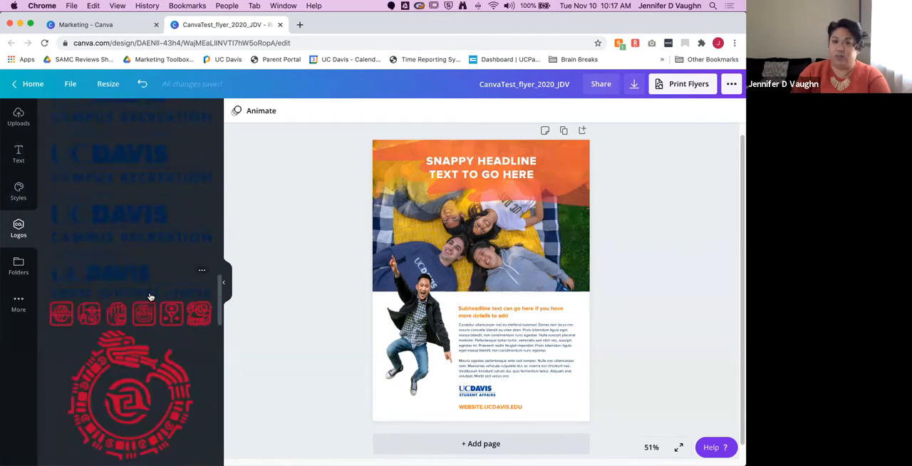
# Step: Find the UC Davis Graphic Elements folder among the shared folders and browse its Illustrations subfolder
pyautogui.click(18, 263)
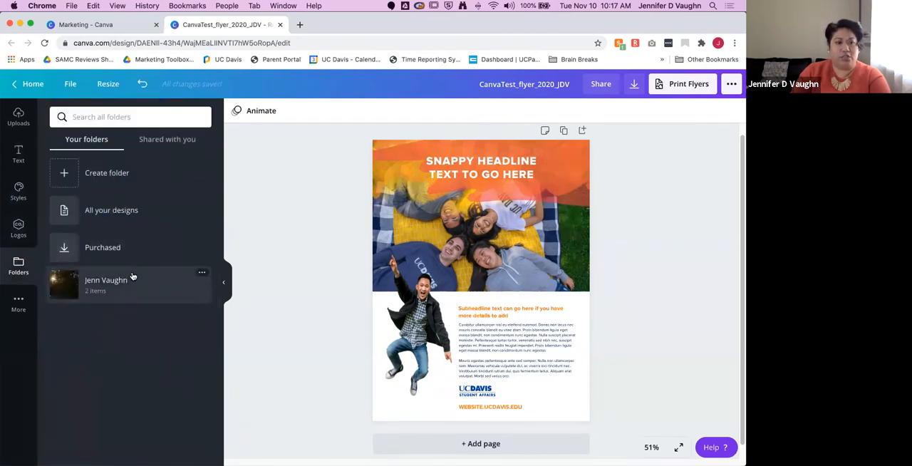
pyautogui.click(180, 143)
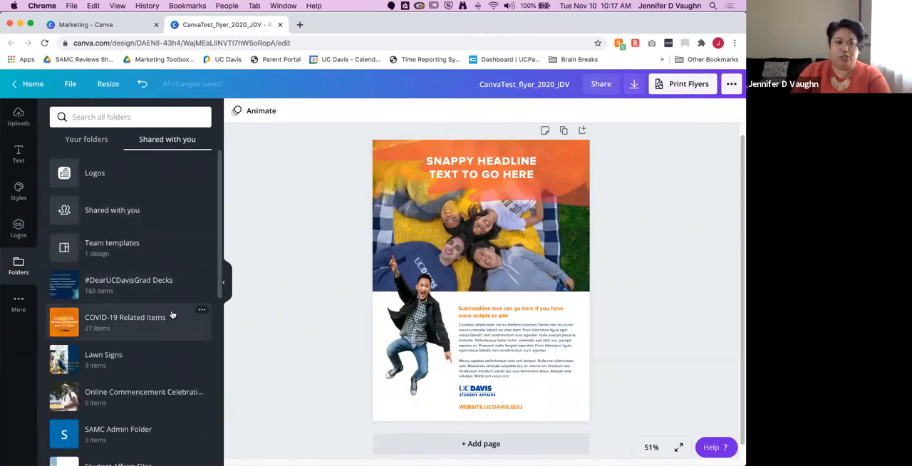
pyautogui.scroll(-5, 171, 314)
pyautogui.click(159, 363)
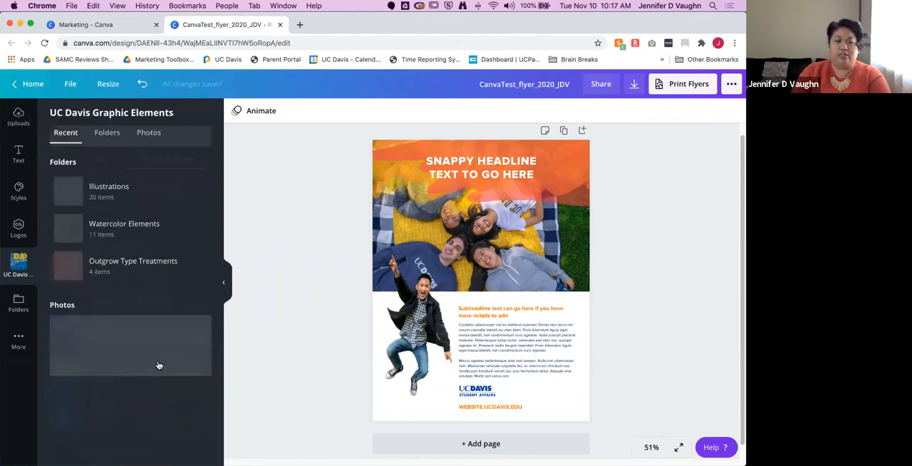
pyautogui.click(107, 187)
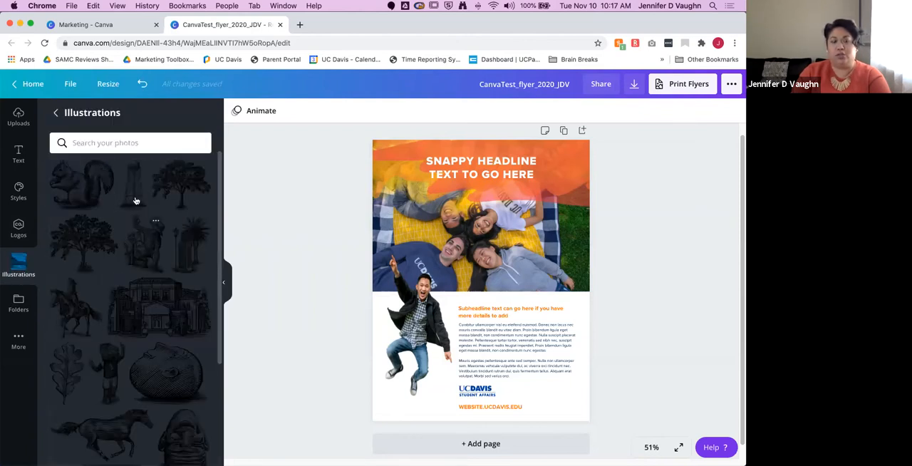
pyautogui.scroll(-4, 137, 307)
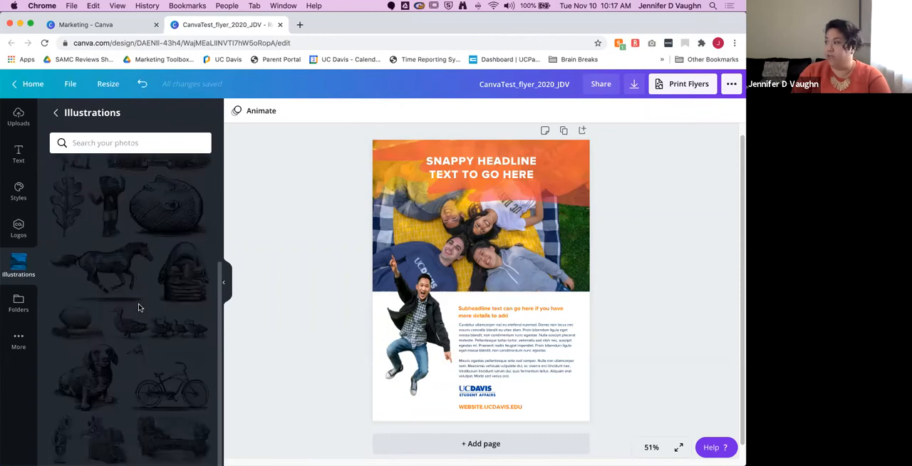
pyautogui.scroll(4, 139, 307)
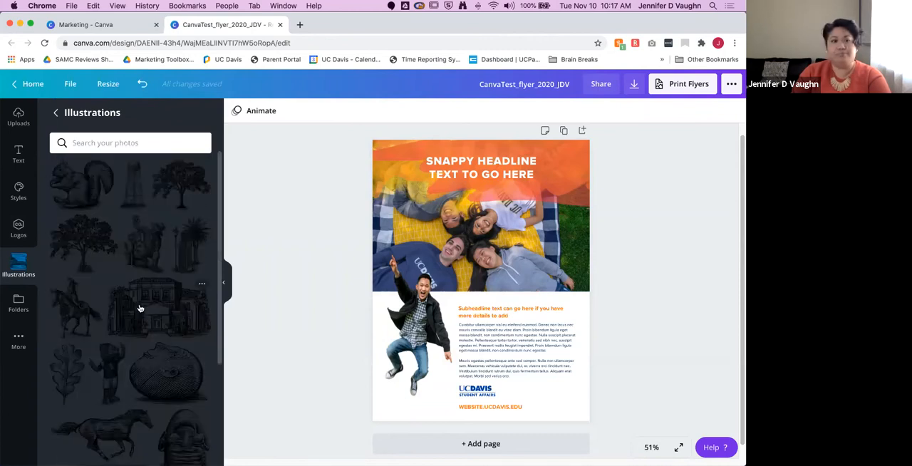
# Step: View the Watercolor Elements subfolder, followed by the Outgrow Type Treatments subfolder
pyautogui.click(59, 112)
pyautogui.click(142, 228)
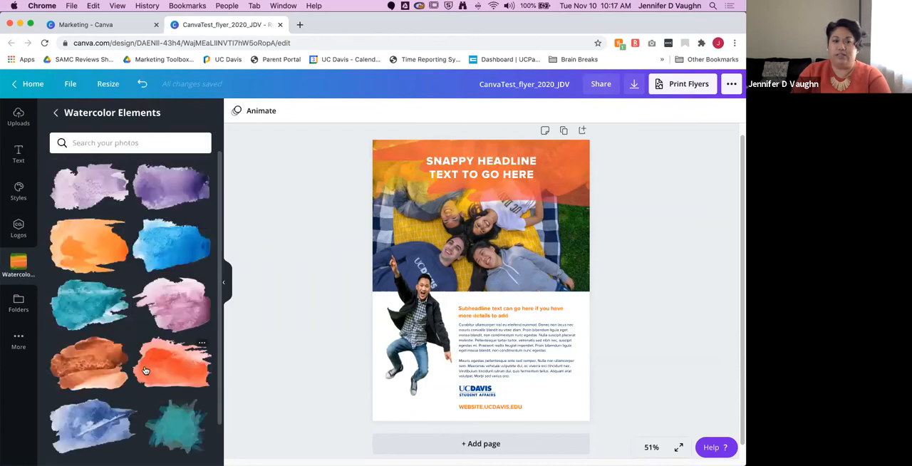
pyautogui.click(58, 113)
pyautogui.click(132, 262)
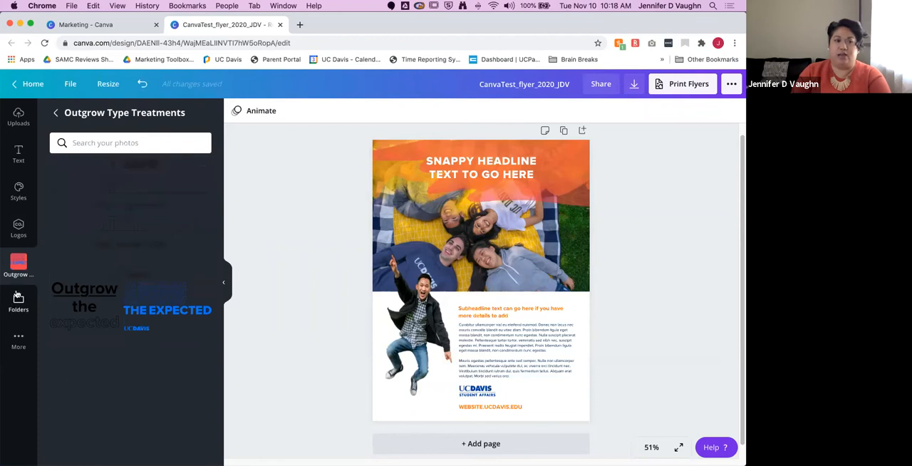
# Step: View the Place photos in the shared UC Davis Photos folder, then return to the uploaded images
pyautogui.click(6, 254)
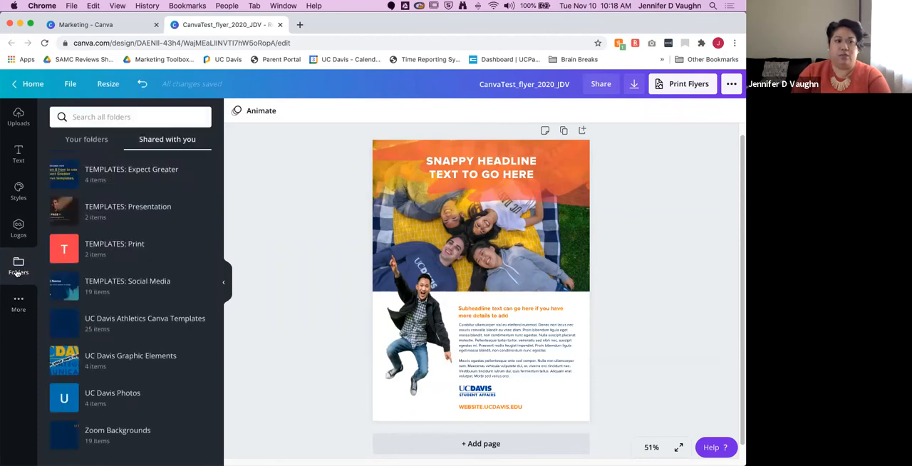
pyautogui.click(145, 393)
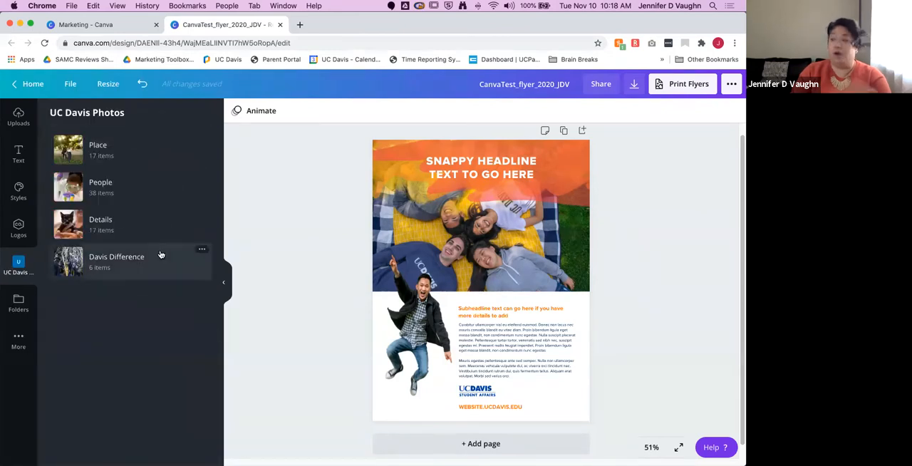
pyautogui.click(105, 151)
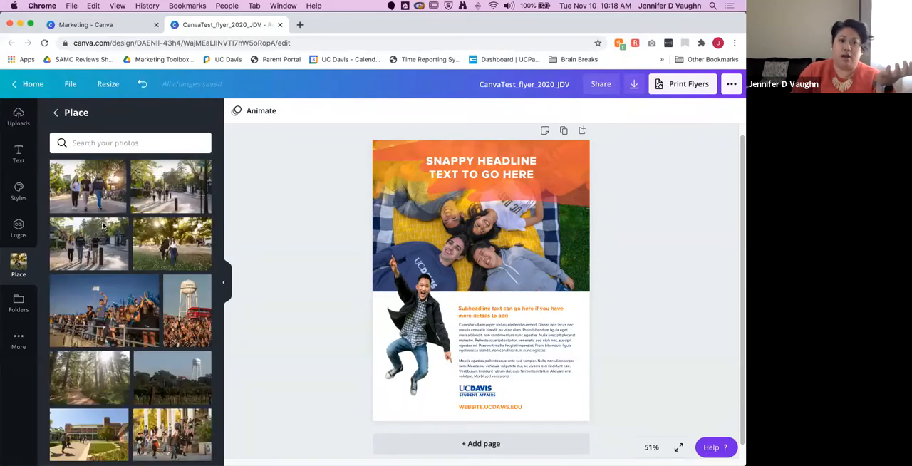
pyautogui.click(19, 302)
pyautogui.click(18, 117)
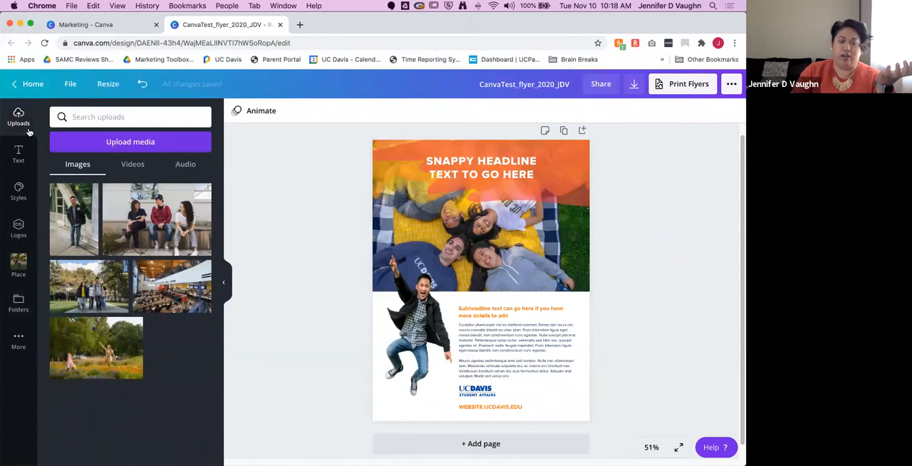
pyautogui.moveTo(91, 194)
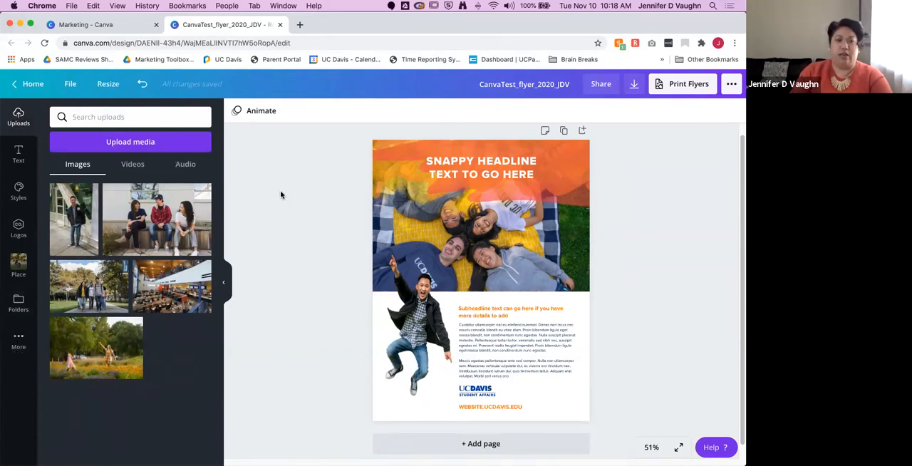
# Step: Replace the flyer's headline text with the placeholder text HHFHFHFHFHFHDFHADKF
pyautogui.click(485, 171)
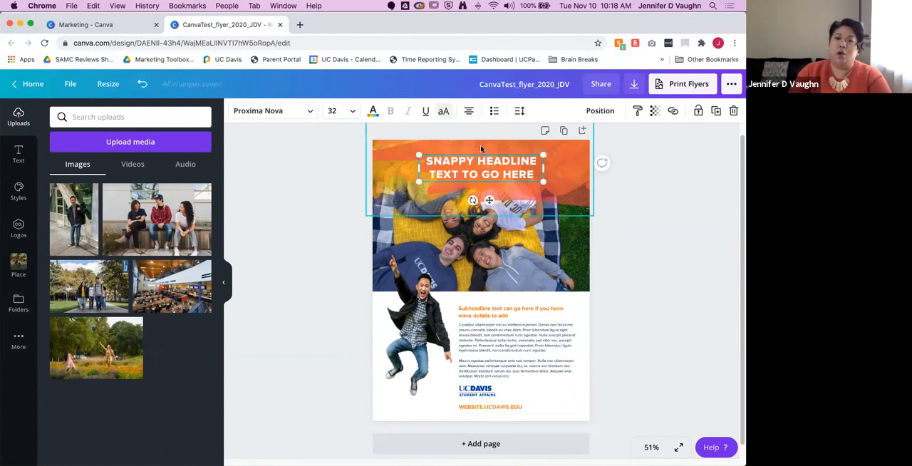
pyautogui.click(474, 159)
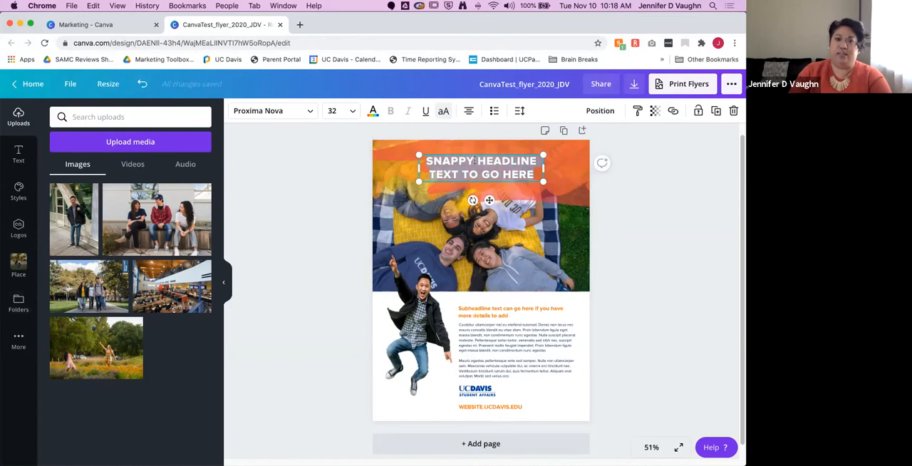
pyautogui.write('HHFHFHFHFHFHDFHADKF')
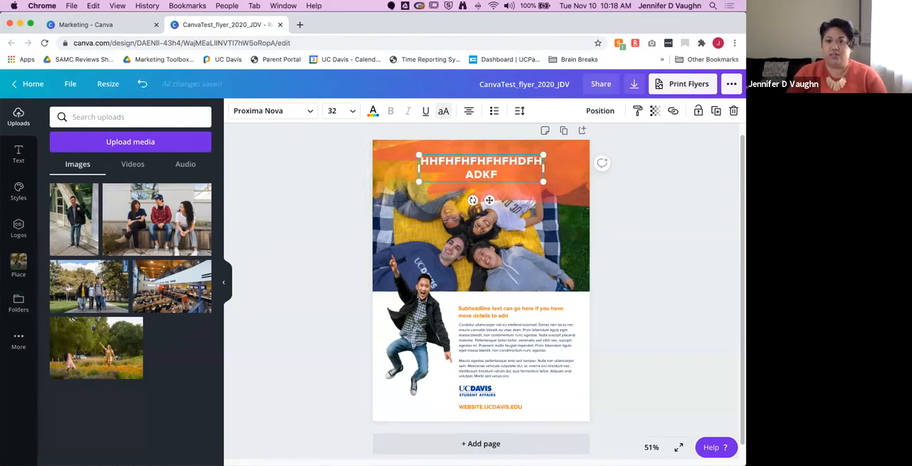
# Step: Replace the orange subheadline text on the flyer with the placeholder text fdfsdfsdvsdvsvsdsdvsdv
pyautogui.click(509, 311)
pyautogui.doubleClick(508, 310)
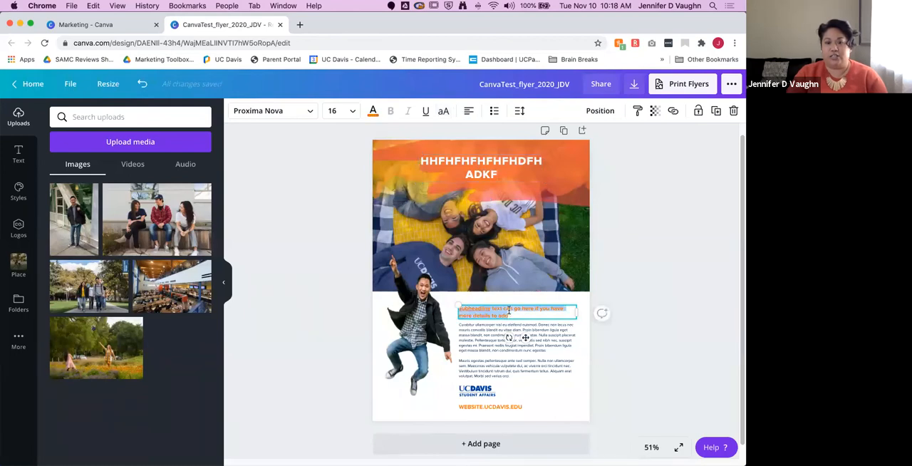
pyautogui.write('dfsdfsdvsdvsds')
pyautogui.write('dvsdvsdv')
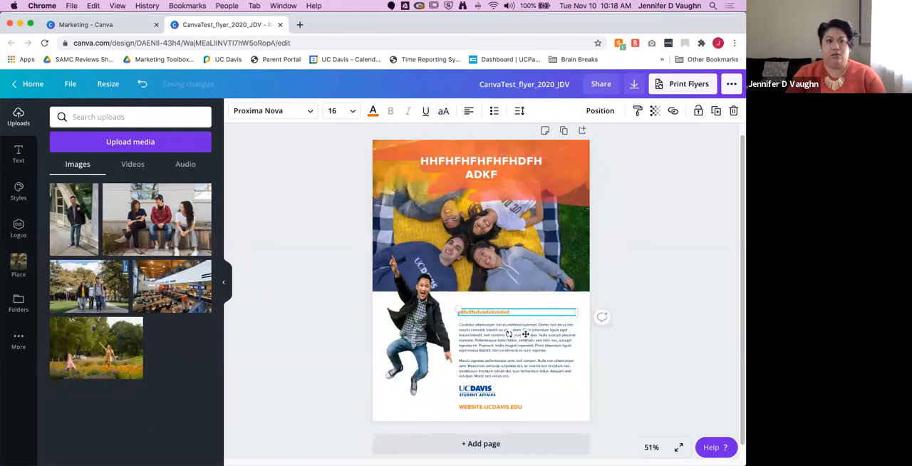
# Step: Try pink from the Secondary Palette on the subheadline and settle on the purple #5b08b0
pyautogui.click(373, 113)
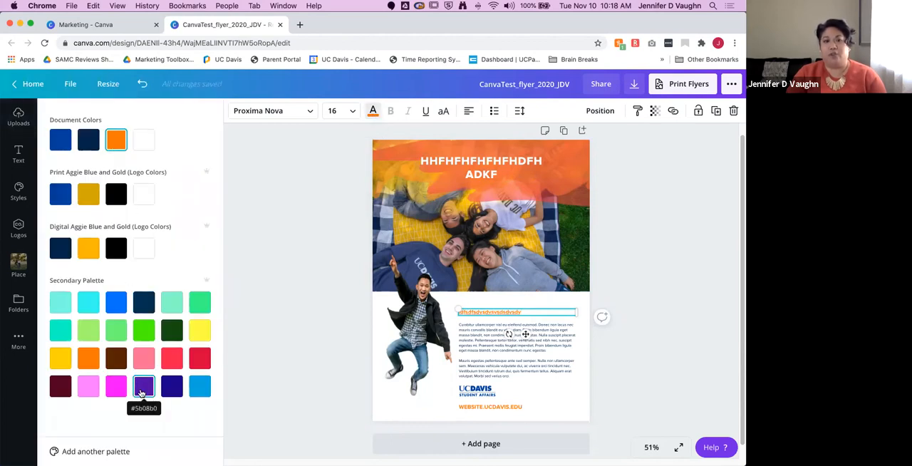
pyautogui.click(145, 359)
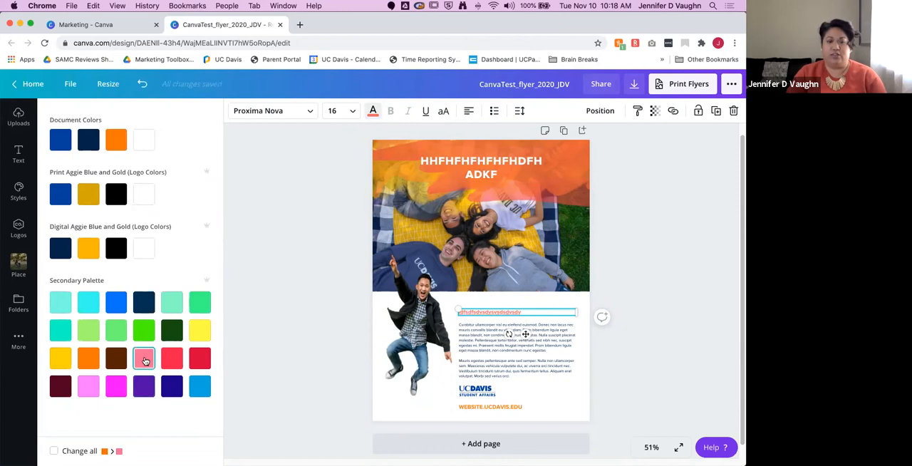
pyautogui.click(143, 386)
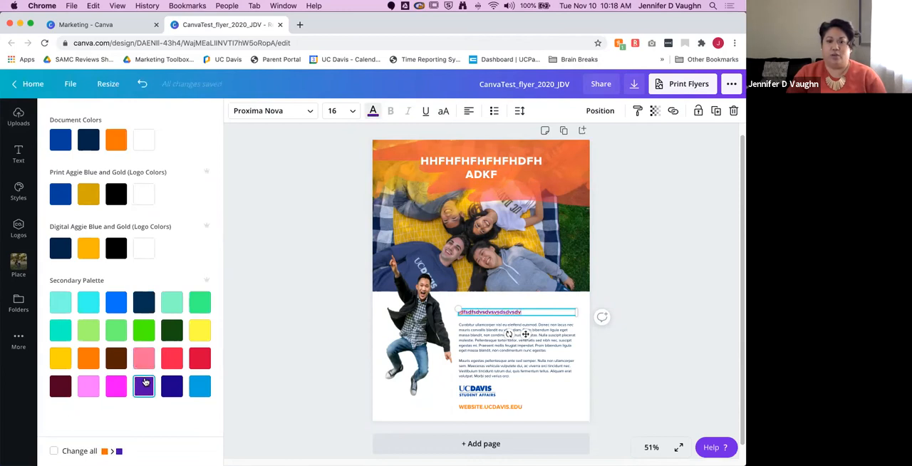
# Step: Replace the two body paragraphs with the placeholder text dsvsdvsDVASDVASDV and set its font size to 18
pyautogui.tripleClick(487, 341)
pyautogui.moveTo(534, 377); pyautogui.dragTo(456, 323)
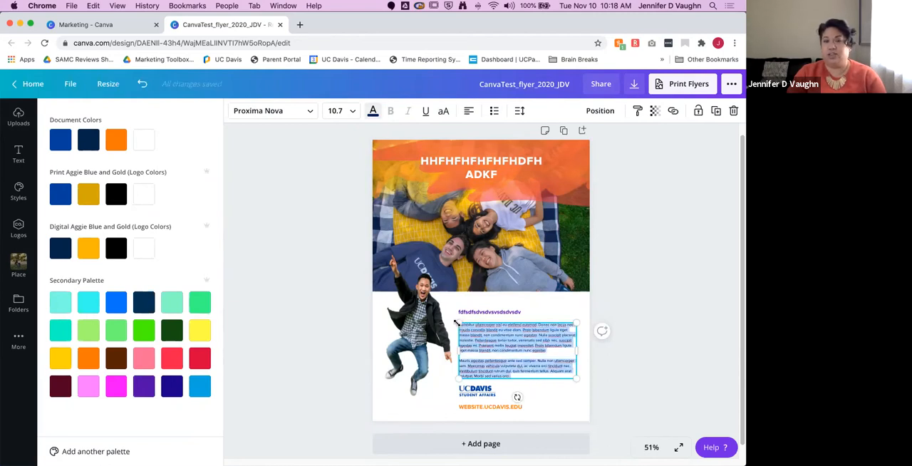
pyautogui.write('asdvasDVASDVASDV')
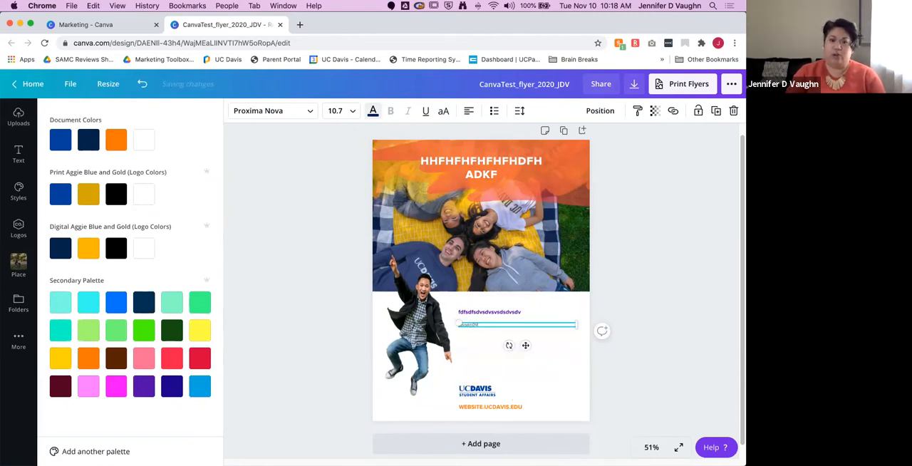
pyautogui.click(354, 117)
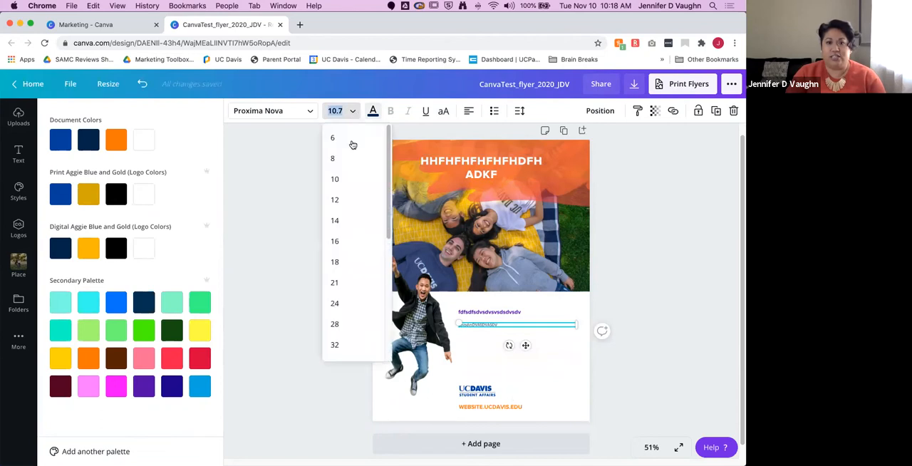
pyautogui.click(347, 265)
# Step: Try Proxima Nova Extrabold on the body text, settle on Proxima Nova Thin, and make the text uppercase
pyautogui.click(311, 113)
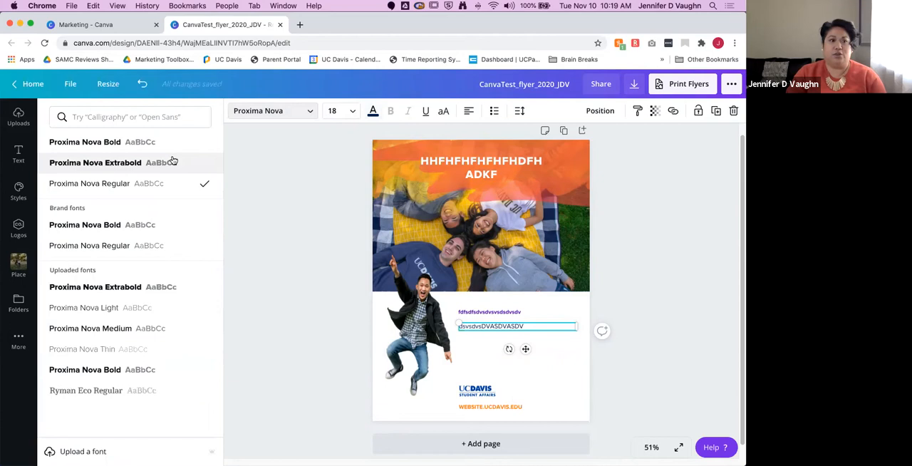
pyautogui.click(166, 163)
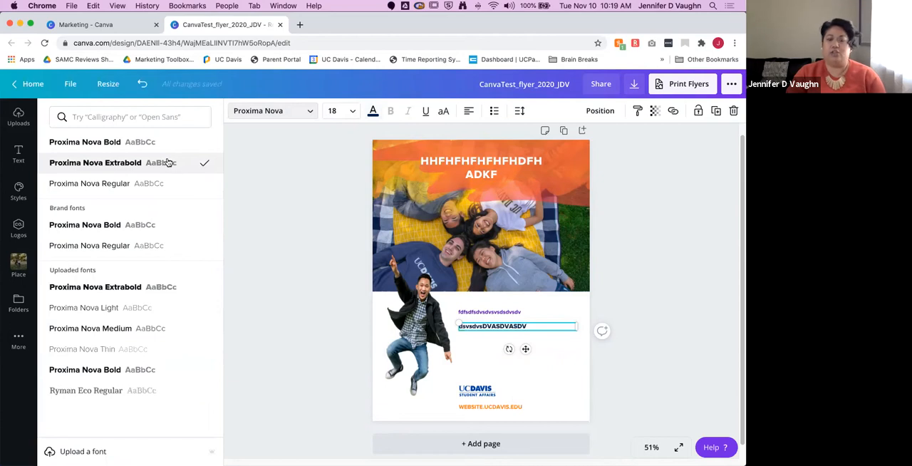
pyautogui.click(137, 349)
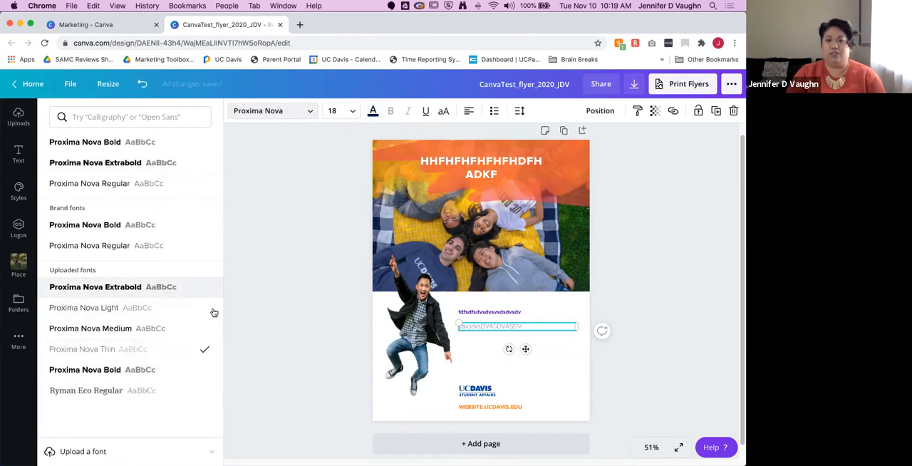
pyautogui.click(426, 112)
pyautogui.click(443, 111)
# Step: Cycle the purple subheadline's alignment to justified, format it as a bulleted list, and open its spacing settings
pyautogui.click(486, 319)
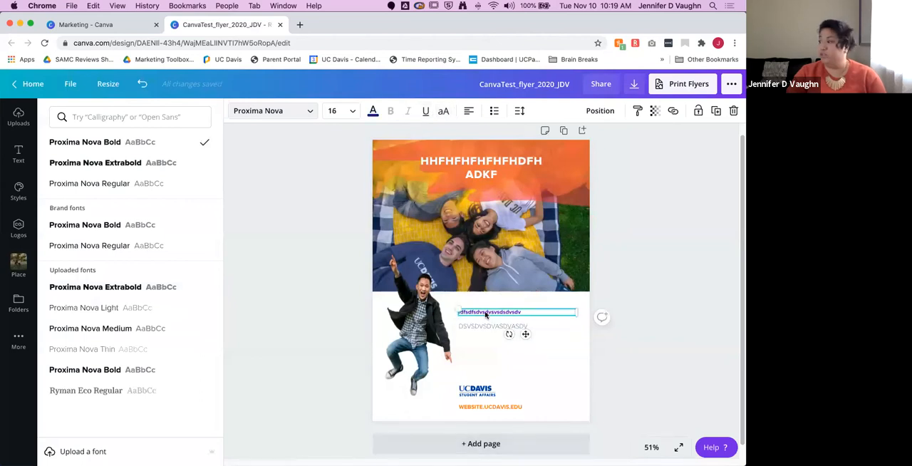
pyautogui.click(468, 111)
pyautogui.click(468, 111)
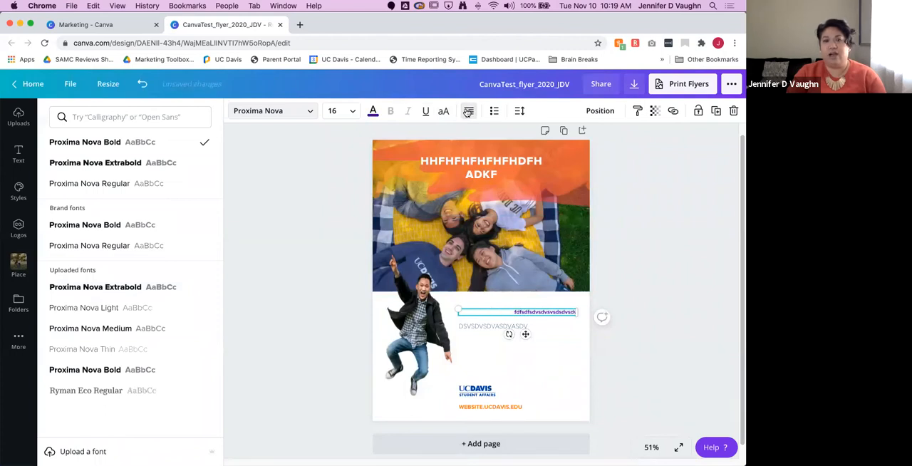
pyautogui.click(468, 111)
pyautogui.click(494, 111)
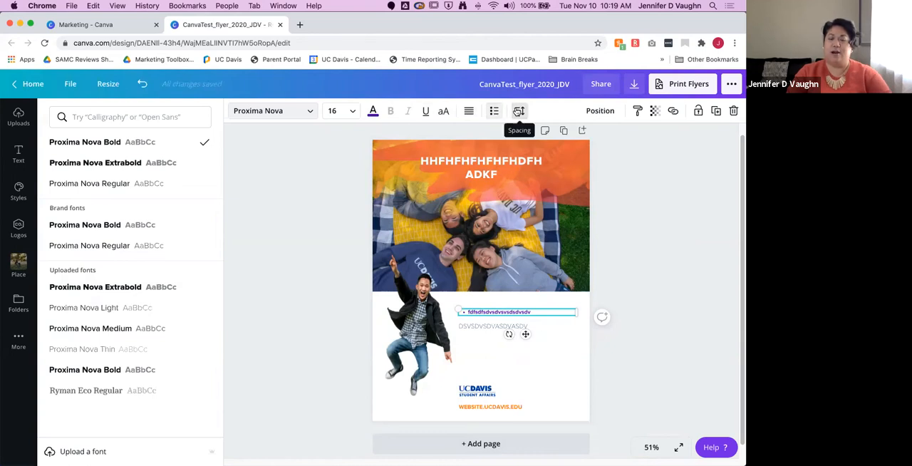
pyautogui.click(520, 112)
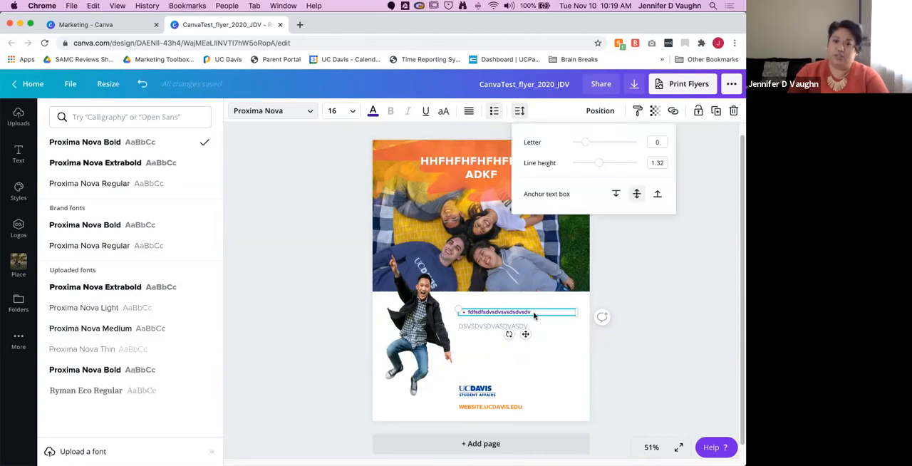
# Step: Insert more random placeholder letters into the body text so that it wraps over several lines
pyautogui.click(475, 324)
pyautogui.write('SDCADSDAVDVDVSDV')
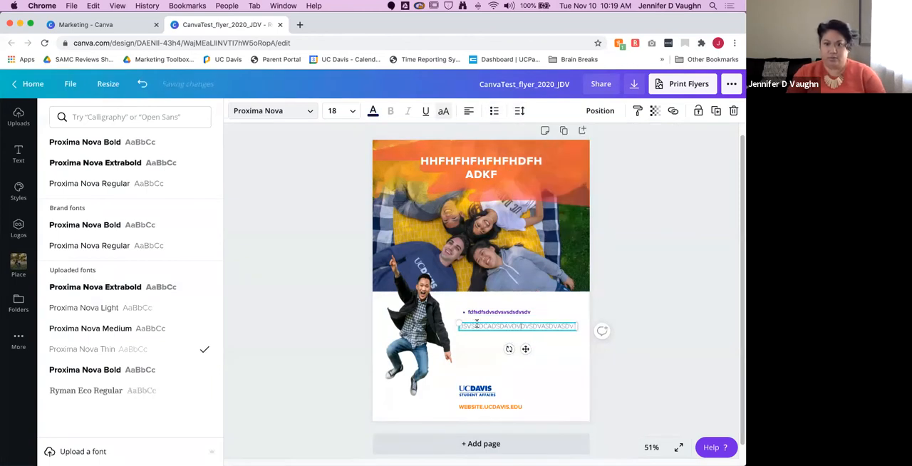
pyautogui.write('ASDVASDVSDVASDVASDVSDVSDVDVDV')
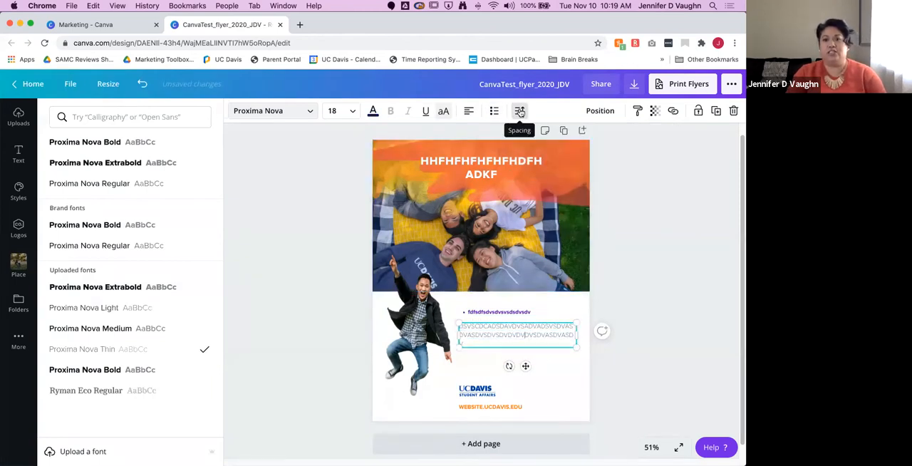
# Step: Open the body text's spacing settings and try the middle and bottom text box anchors, ending on the top anchor
pyautogui.click(520, 112)
pyautogui.moveTo(601, 165); pyautogui.dragTo(584, 145)
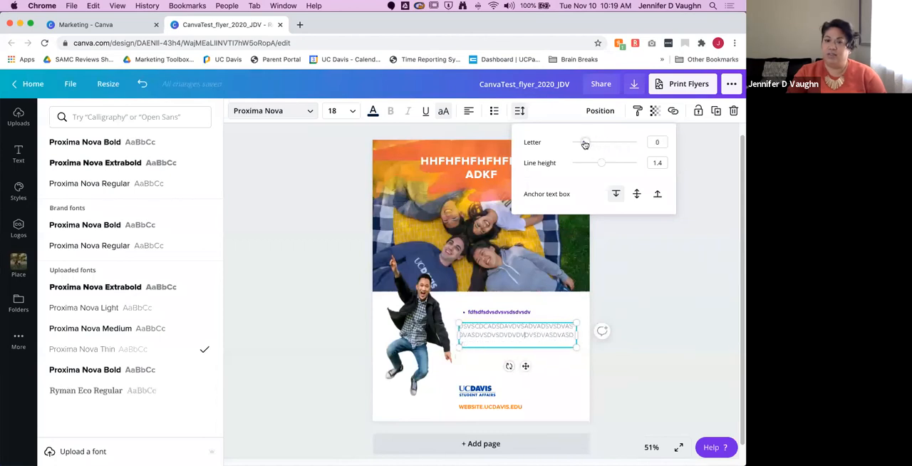
pyautogui.click(638, 193)
pyautogui.click(657, 193)
pyautogui.click(637, 193)
pyautogui.click(615, 193)
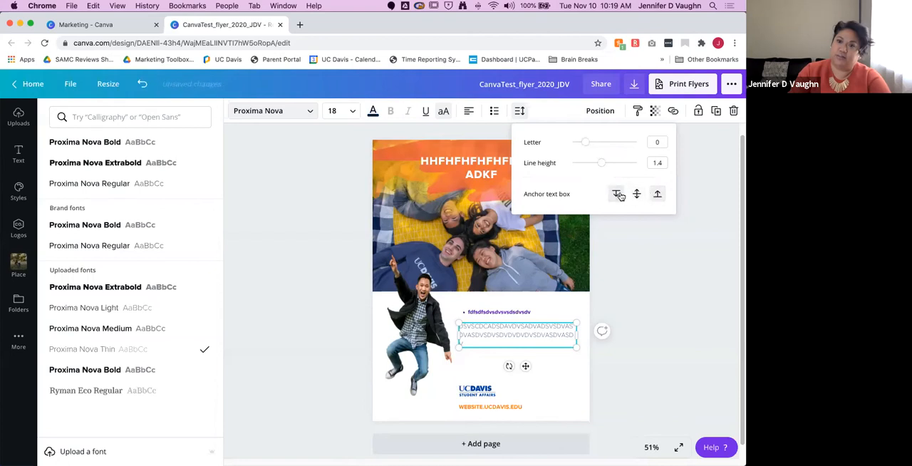
pyautogui.click(629, 287)
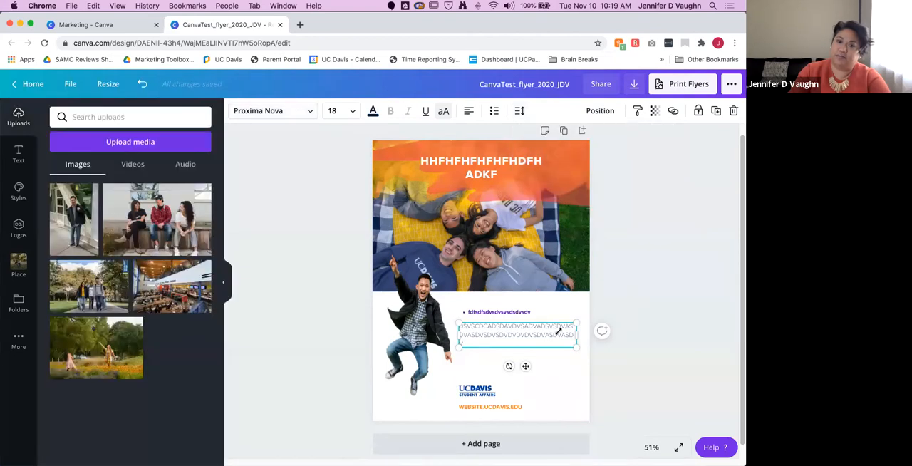
# Step: Replace the Student Affairs logo with the AB540 and Undocumented Student Center logo, scaled down above the website address
pyautogui.click(483, 394)
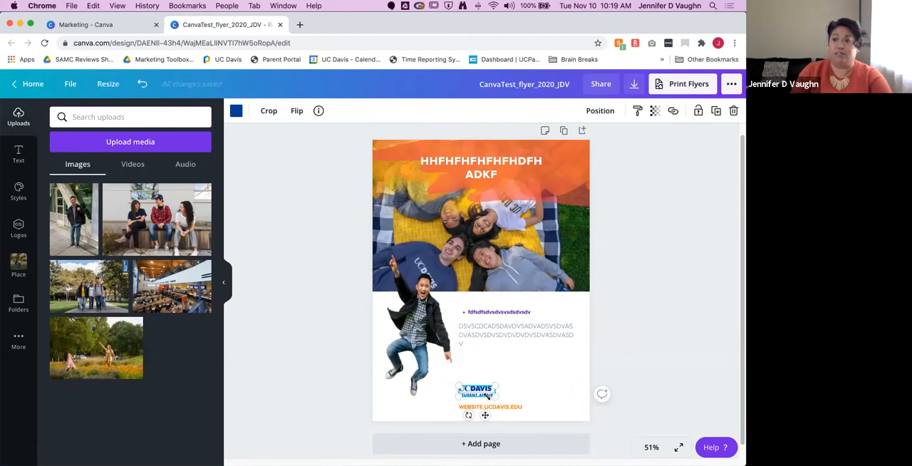
pyautogui.click(19, 228)
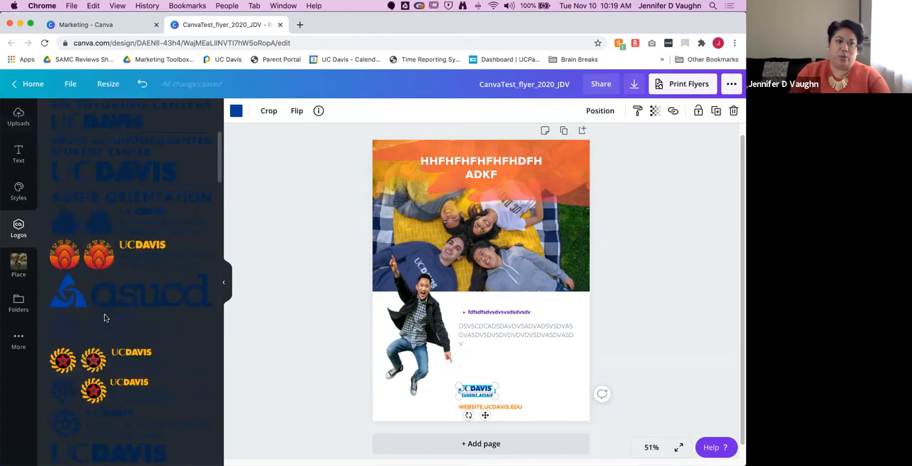
pyautogui.scroll(-1, 106, 321)
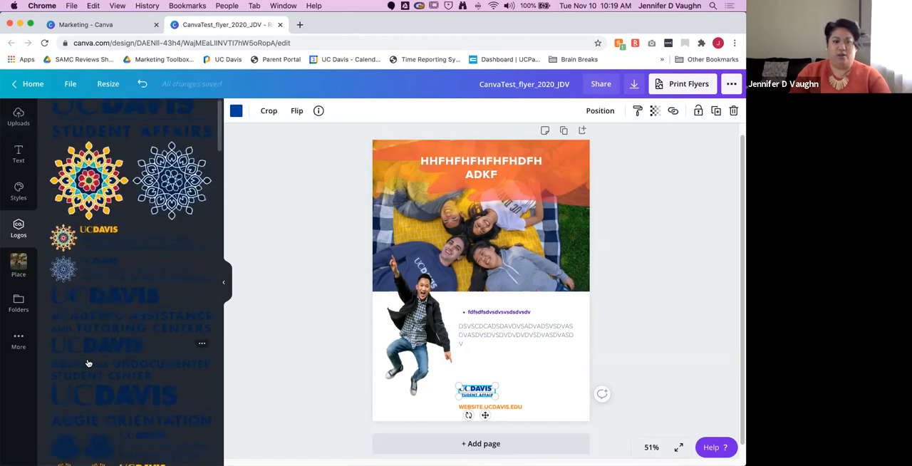
pyautogui.moveTo(88, 358); pyautogui.dragTo(516, 370)
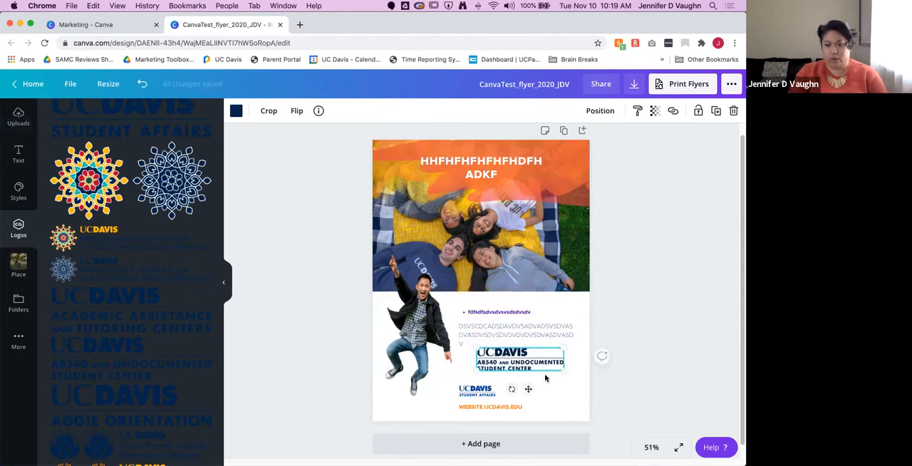
pyautogui.moveTo(555, 364); pyautogui.dragTo(482, 396)
pyautogui.click(481, 391)
pyautogui.press('BackSpace')
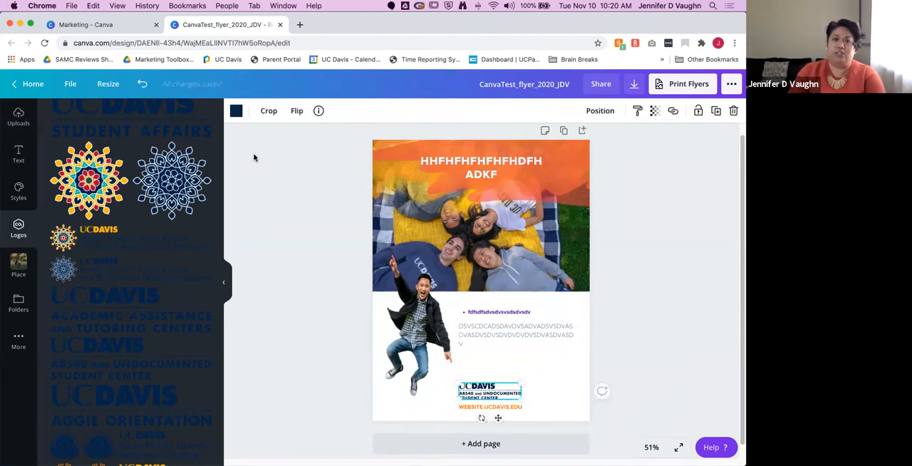
# Step: Try the Secondary Palette pink and the print Aggie blue, gold, black and white on the new logo
pyautogui.click(236, 111)
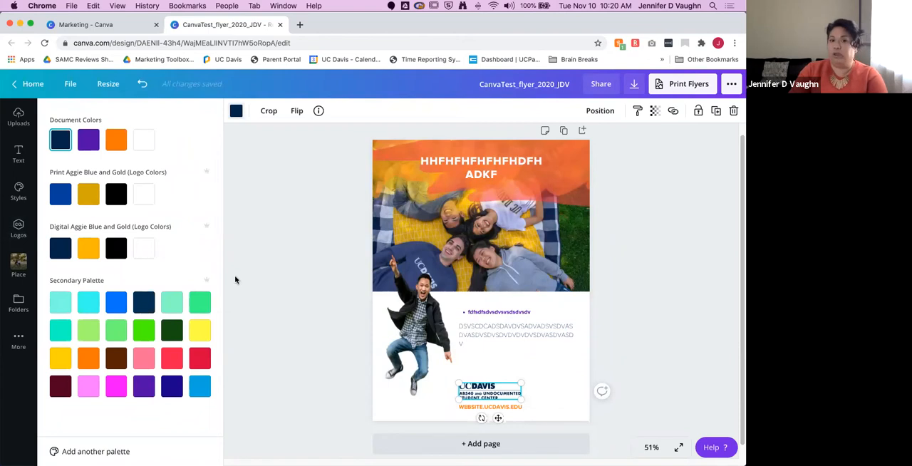
pyautogui.click(143, 359)
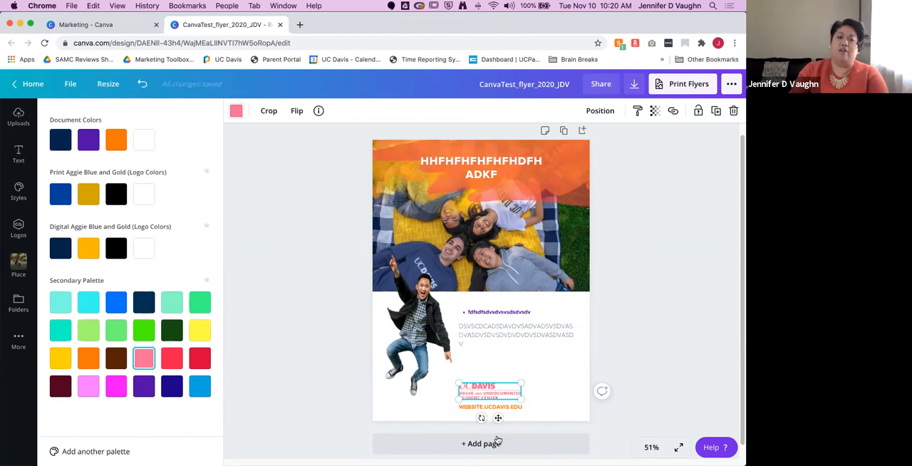
pyautogui.click(60, 194)
pyautogui.click(88, 193)
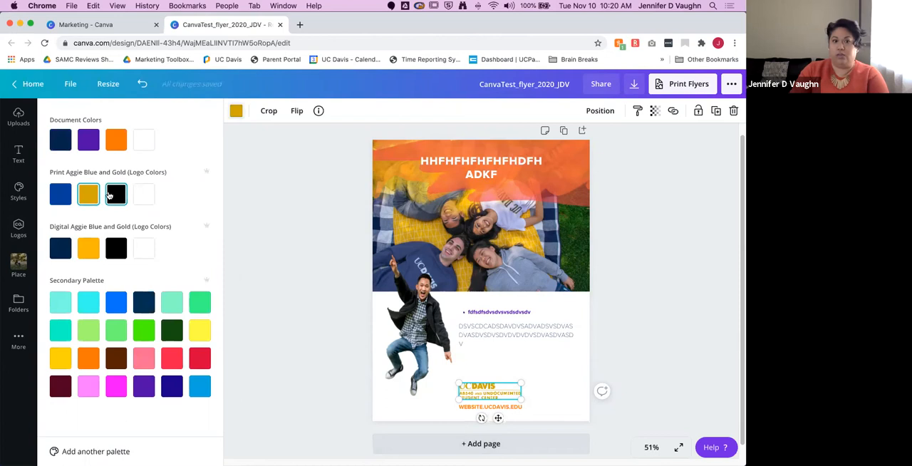
pyautogui.click(114, 194)
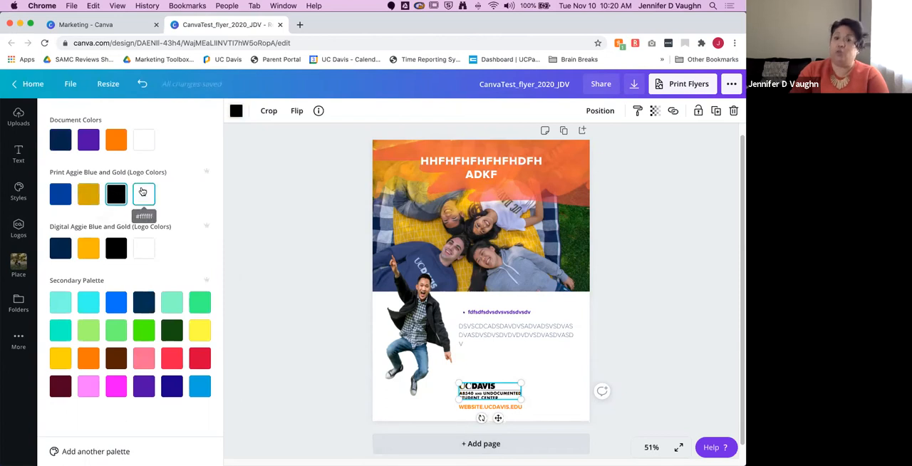
pyautogui.click(142, 192)
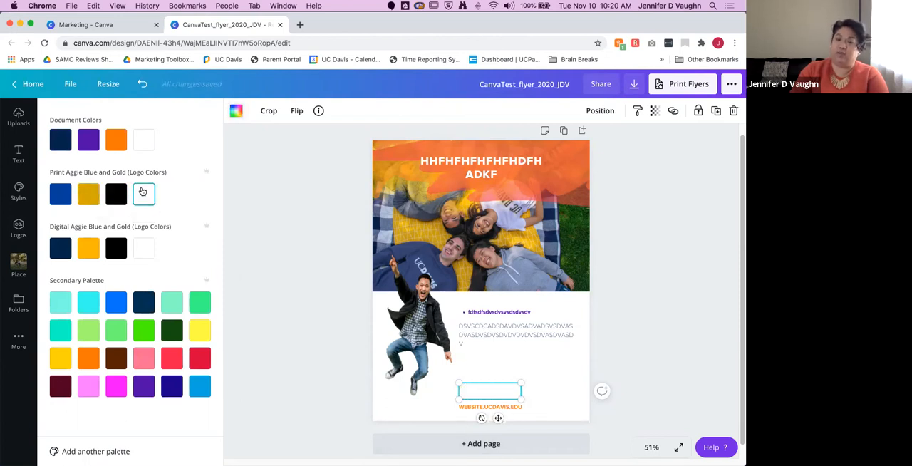
# Step: Compare the print and digital Aggie Blue and Gold colors on the logo and finish with the print Aggie blue
pyautogui.click(61, 193)
pyautogui.click(89, 194)
pyautogui.click(61, 194)
pyautogui.click(60, 247)
pyautogui.click(89, 248)
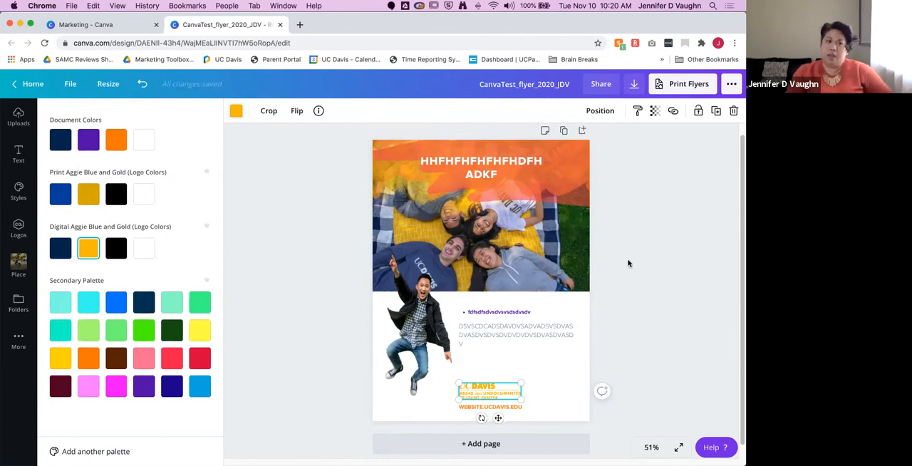
pyautogui.click(59, 193)
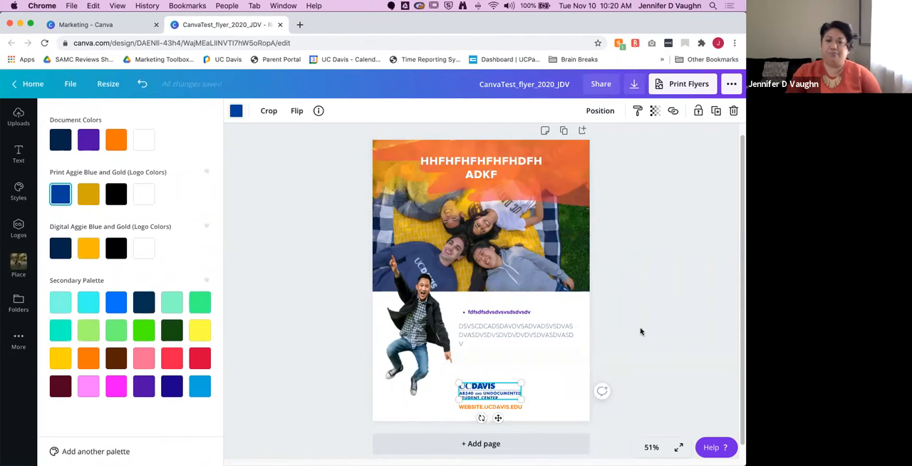
pyautogui.click(531, 397)
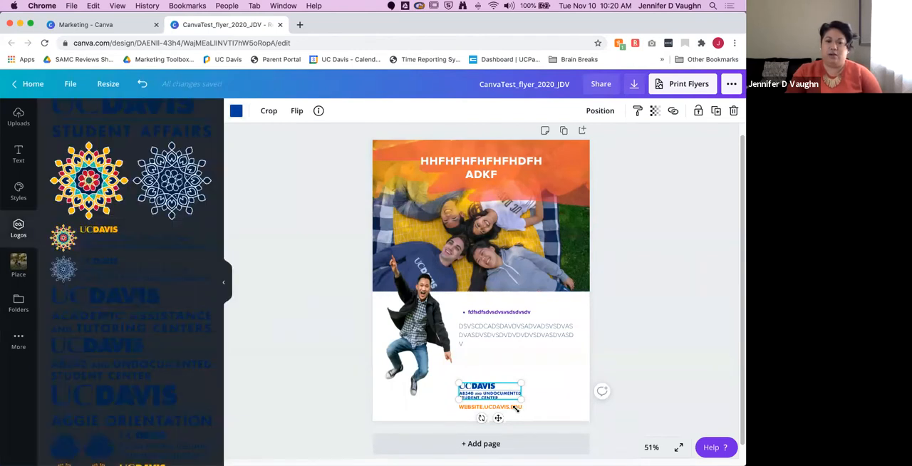
# Step: Collapse the logo list, select the WEBSITE.UCDAVIS.EDU text, and color it black from the print Aggie palette
pyautogui.click(223, 277)
pyautogui.click(510, 412)
pyautogui.click(376, 397)
pyautogui.click(376, 396)
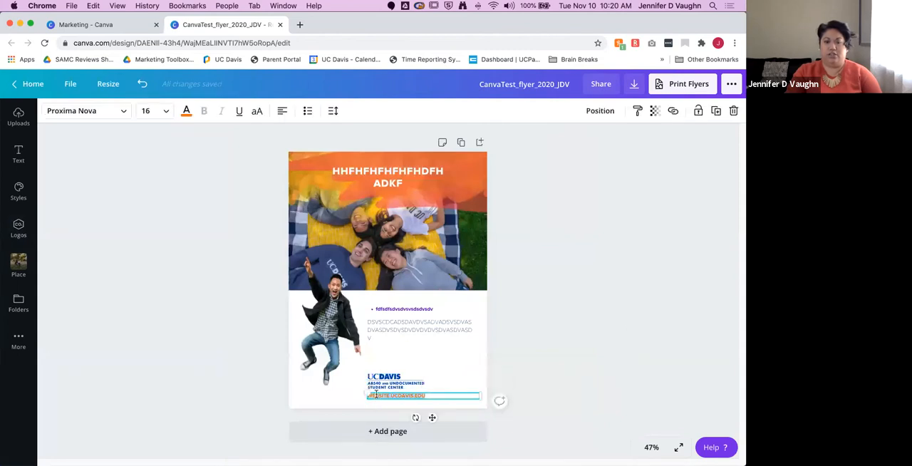
pyautogui.click(185, 111)
pyautogui.click(115, 195)
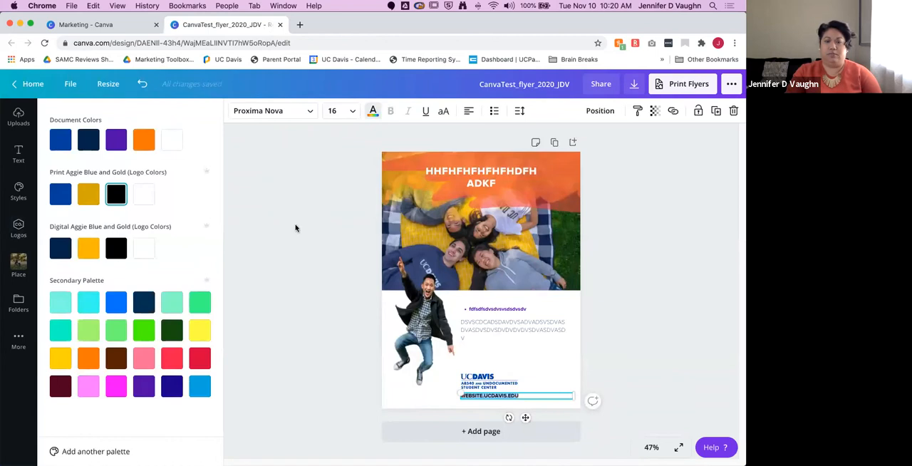
# Step: Replace the flyer's group photo with the uploaded photo of three students on a bench and enlarge it within its frame
pyautogui.click(285, 221)
pyautogui.click(450, 247)
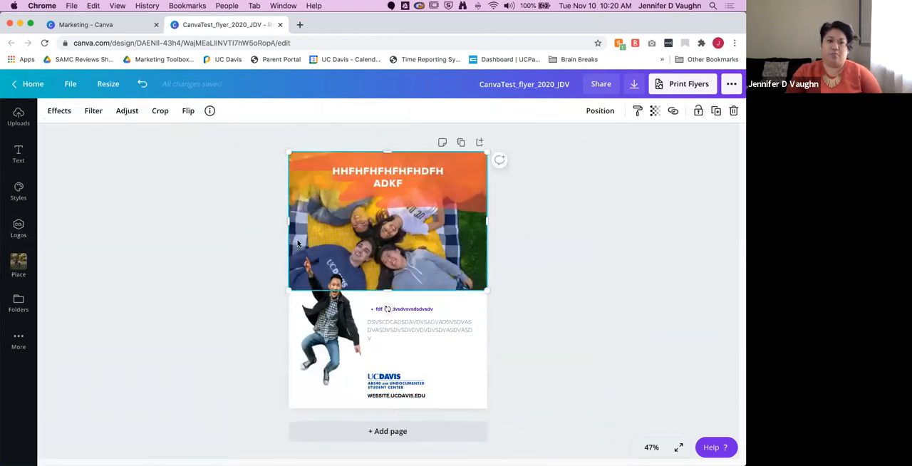
pyautogui.click(19, 118)
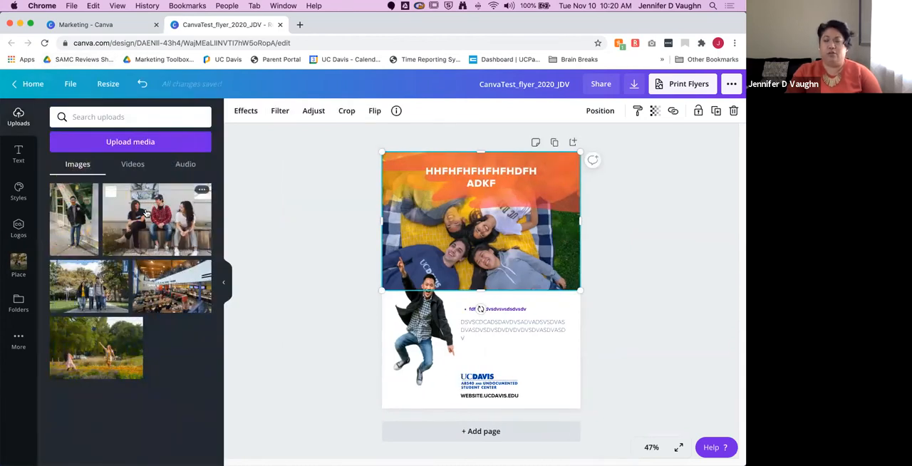
pyautogui.moveTo(209, 220); pyautogui.dragTo(425, 236)
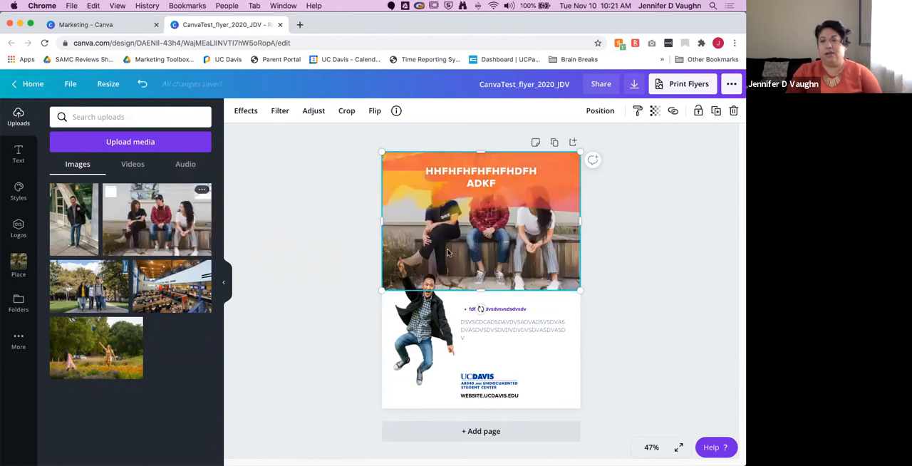
pyautogui.doubleClick(534, 249)
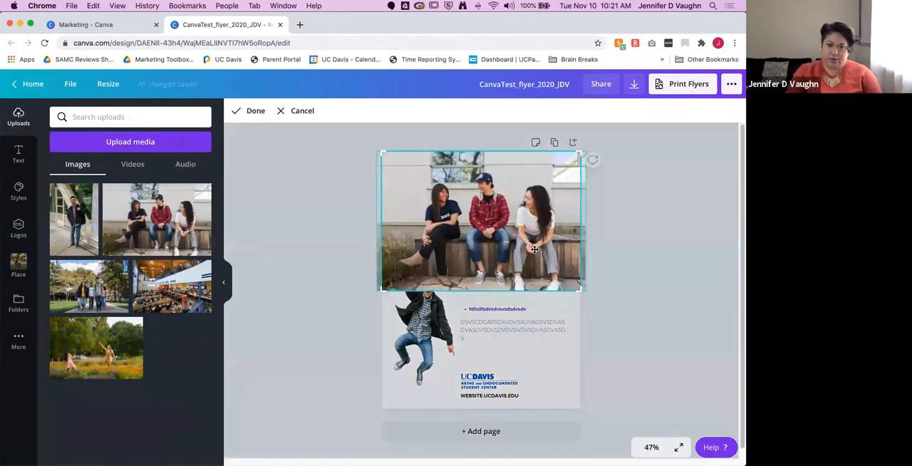
pyautogui.moveTo(581, 291); pyautogui.dragTo(595, 319)
pyautogui.click(677, 304)
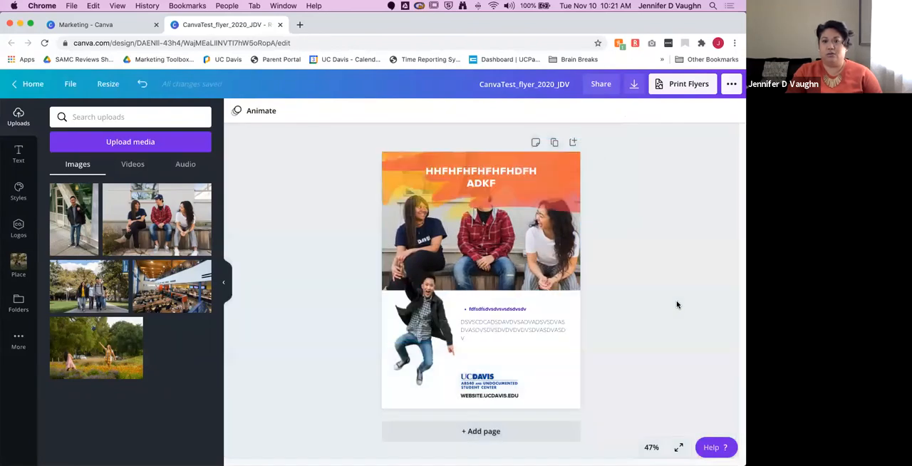
# Step: Add the uploaded photo of the standing man in a black jacket to the flyer and delete the jumping man's cutout
pyautogui.click(433, 323)
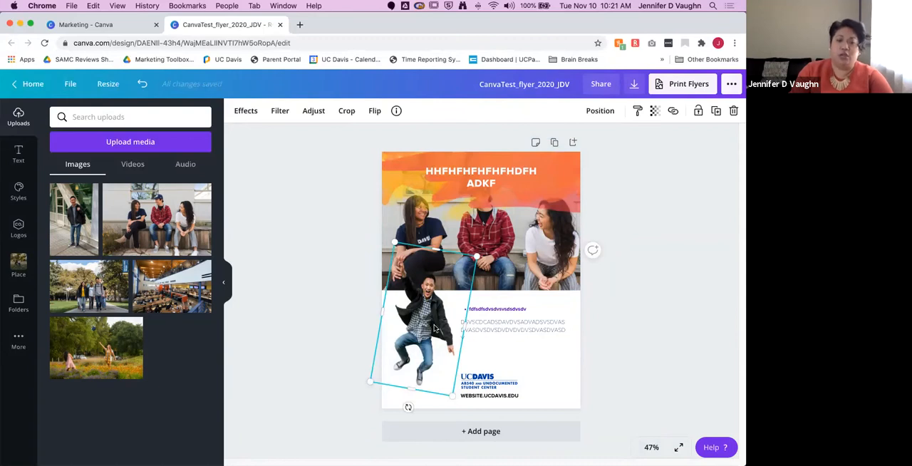
pyautogui.click(78, 214)
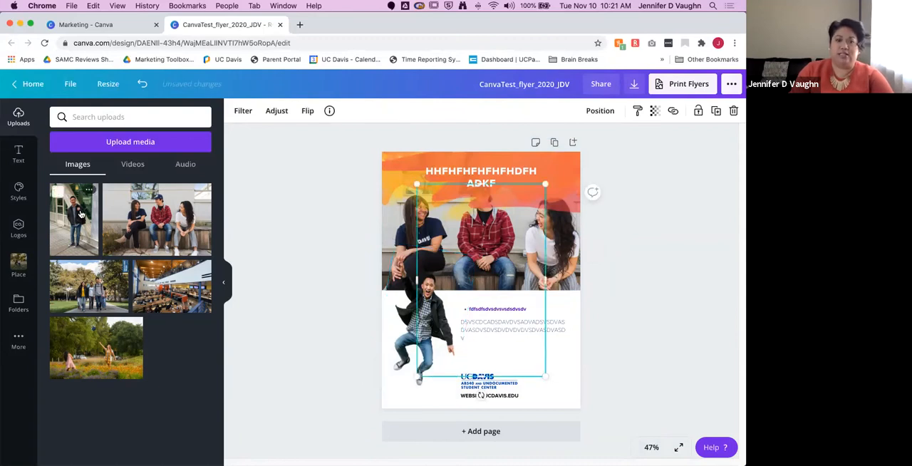
pyautogui.click(400, 367)
pyautogui.press('Delete')
pyautogui.click(450, 295)
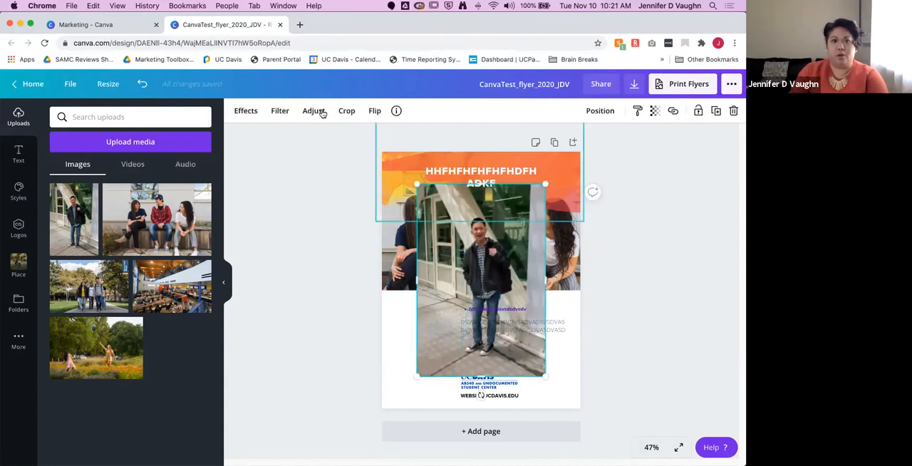
# Step: Remove the background of the standing man's photo and place his cutout to the left of the body text, overlapping the group photo
pyautogui.click(247, 111)
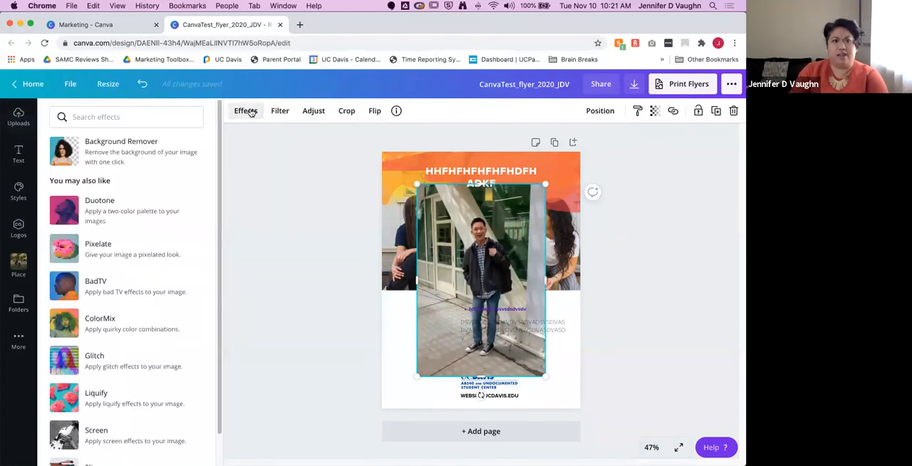
pyautogui.click(131, 155)
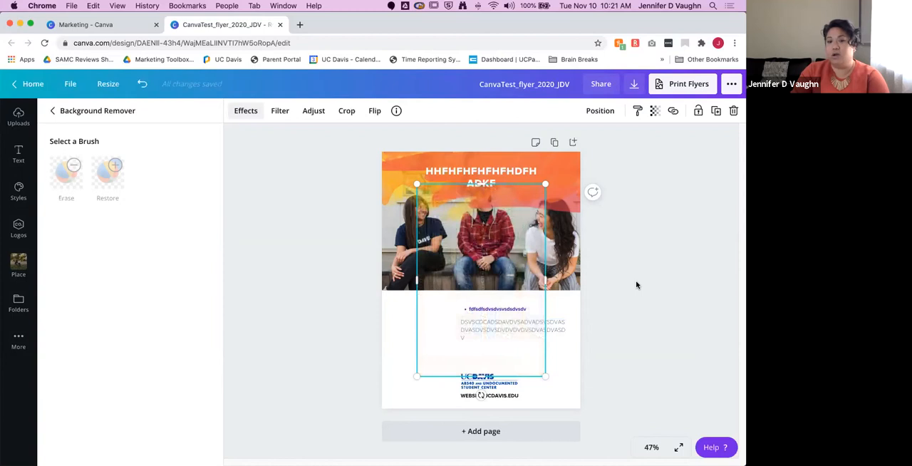
pyautogui.moveTo(477, 264); pyautogui.dragTo(417, 289)
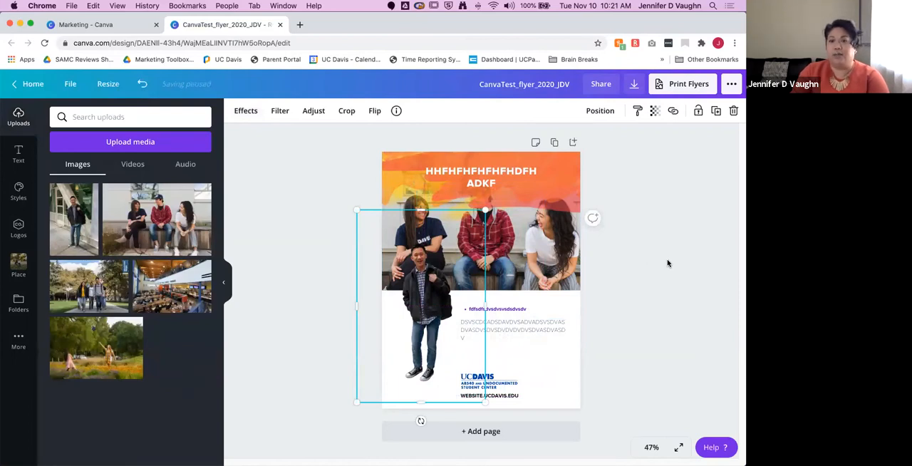
# Step: Try adjusting the transparency of the orange watercolor overlay behind the heading and leave it at 100
pyautogui.click(573, 182)
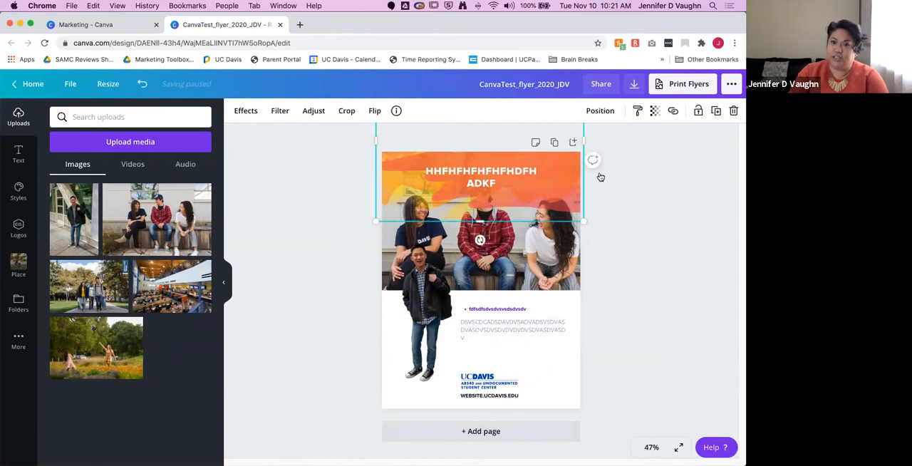
pyautogui.click(654, 110)
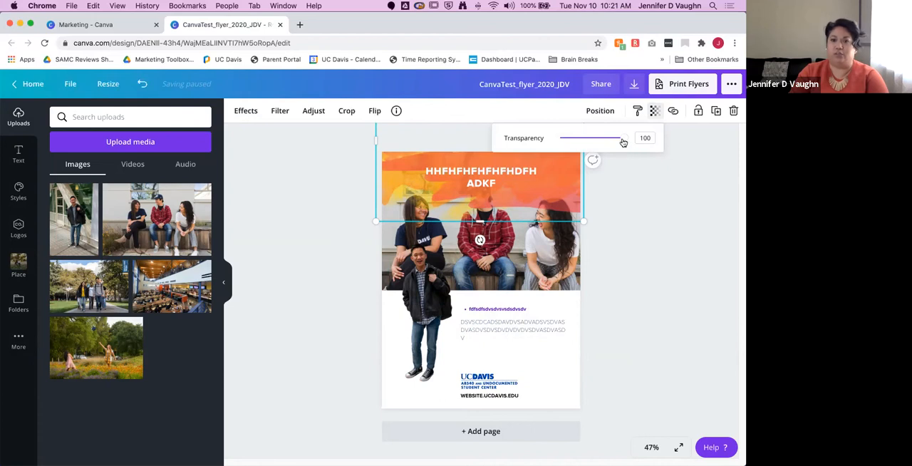
pyautogui.moveTo(609, 142); pyautogui.dragTo(635, 141)
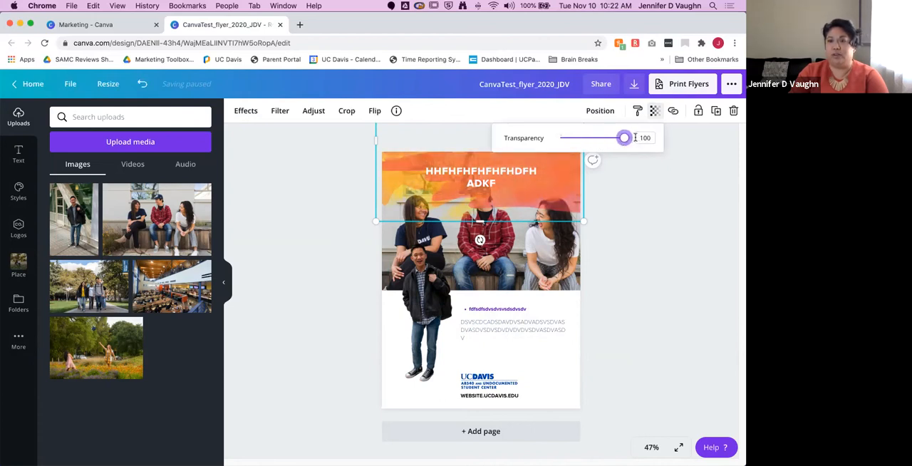
pyautogui.click(702, 180)
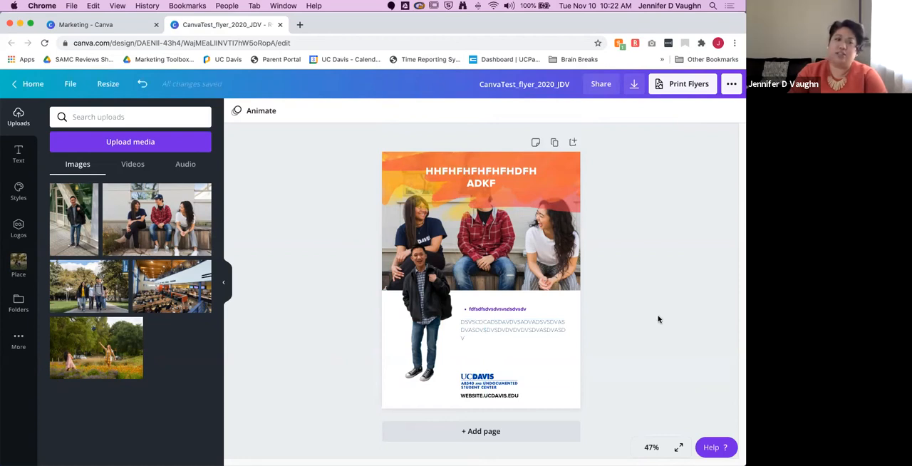
# Step: Review the Student Affairs brand fonts and color palettes and the available text presets
pyautogui.click(223, 282)
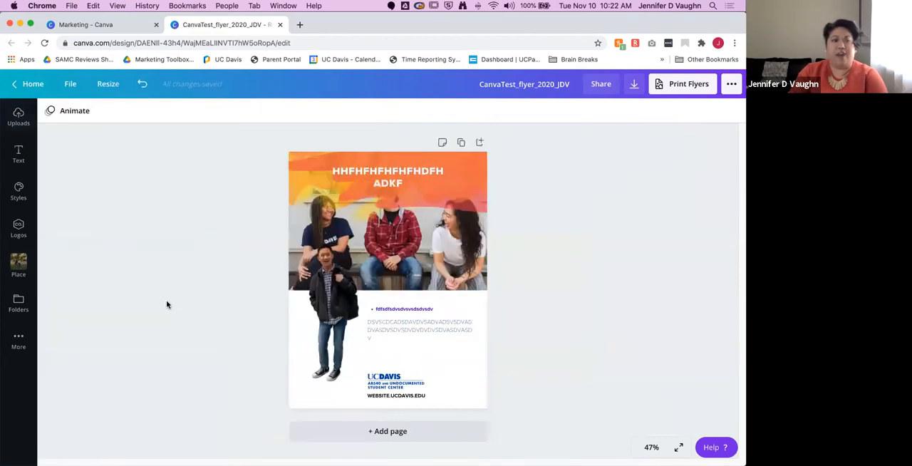
pyautogui.click(18, 191)
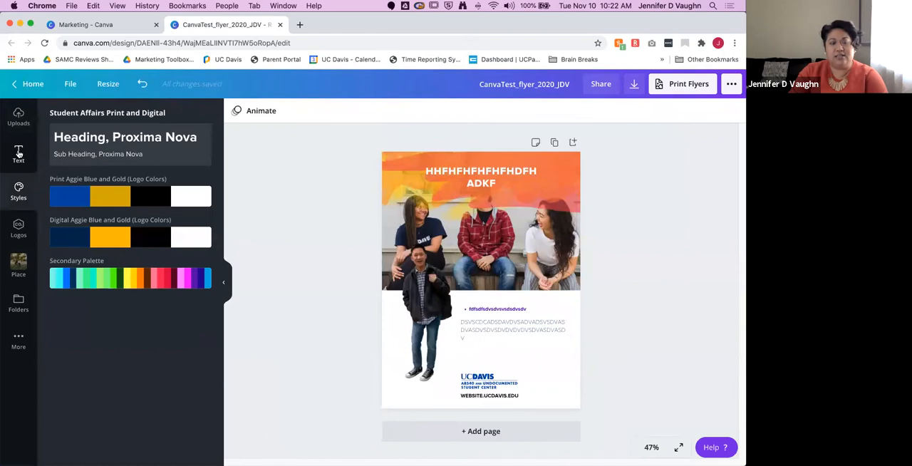
pyautogui.click(18, 152)
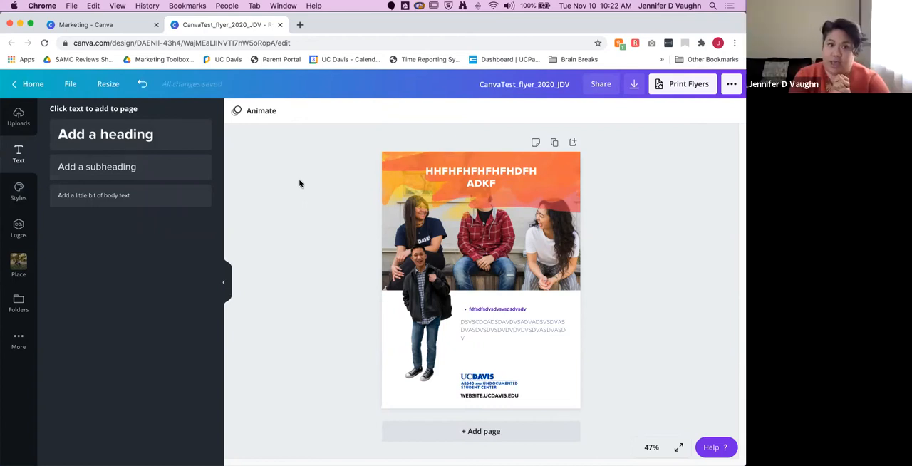
pyautogui.click(225, 289)
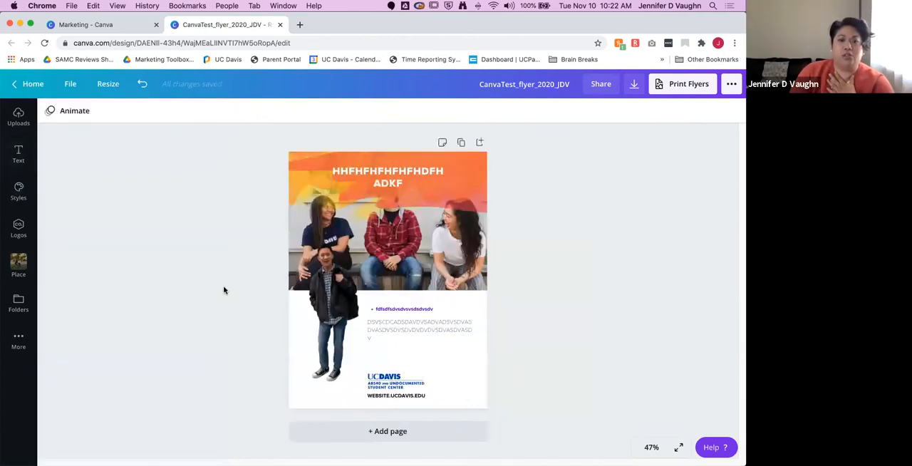
# Step: Delete the standing man's cutout, the group photo and the orange header artwork from the flyer
pyautogui.click(334, 305)
pyautogui.press('Delete')
pyautogui.click(354, 259)
pyautogui.press('Delete')
pyautogui.click(467, 195)
pyautogui.press('Delete')
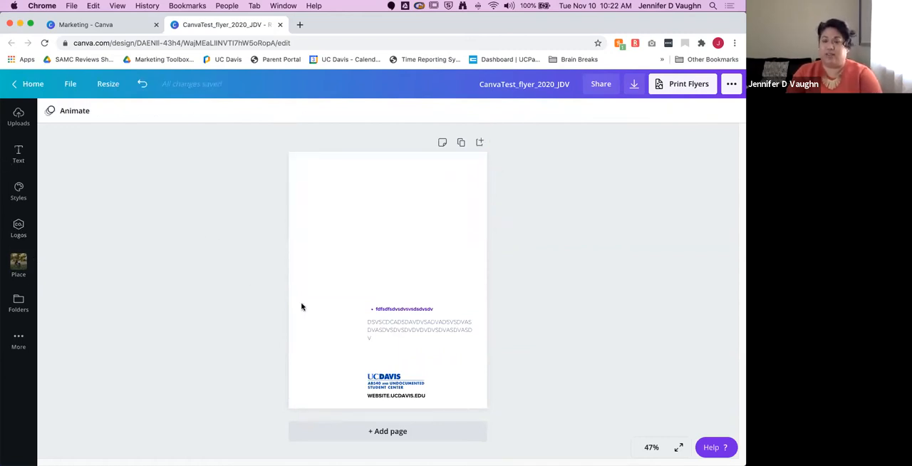
# Step: Undo the deletions on the flyer, trying a redo and undoing it again
pyautogui.click(143, 86)
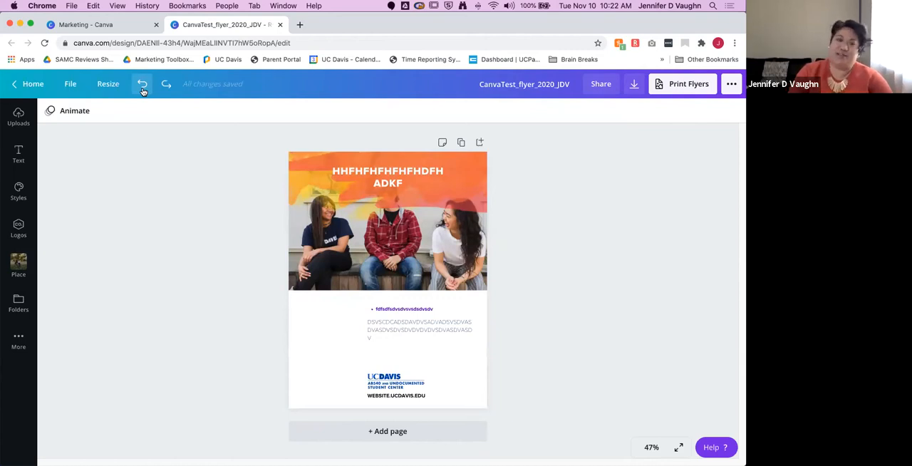
pyautogui.click(142, 90)
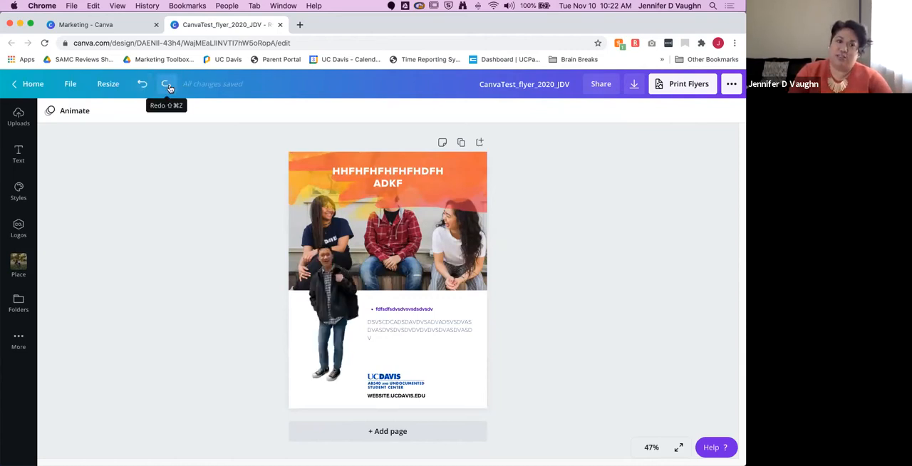
pyautogui.click(167, 85)
pyautogui.click(142, 84)
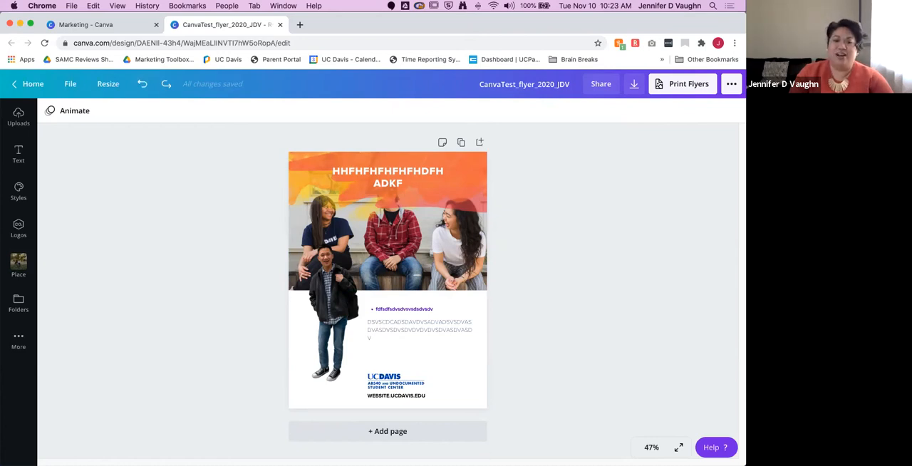
# Step: Add a blank second page to the design and insert a heading on it
pyautogui.click(384, 432)
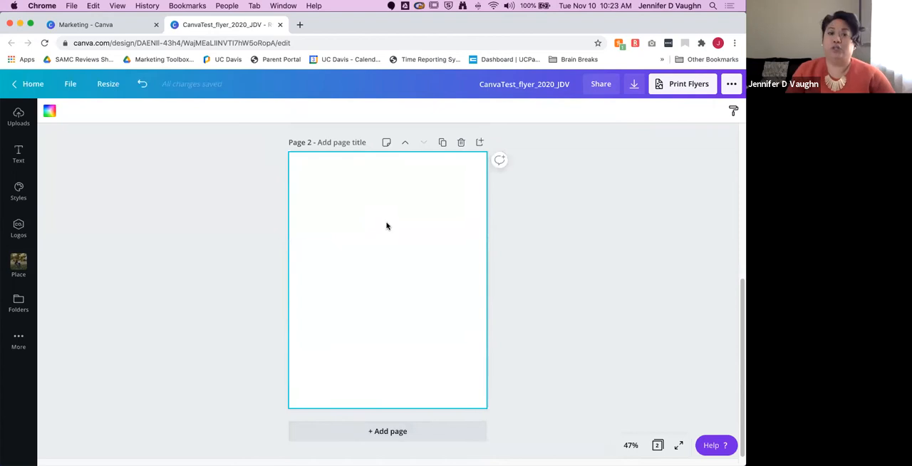
pyautogui.click(19, 151)
pyautogui.click(92, 136)
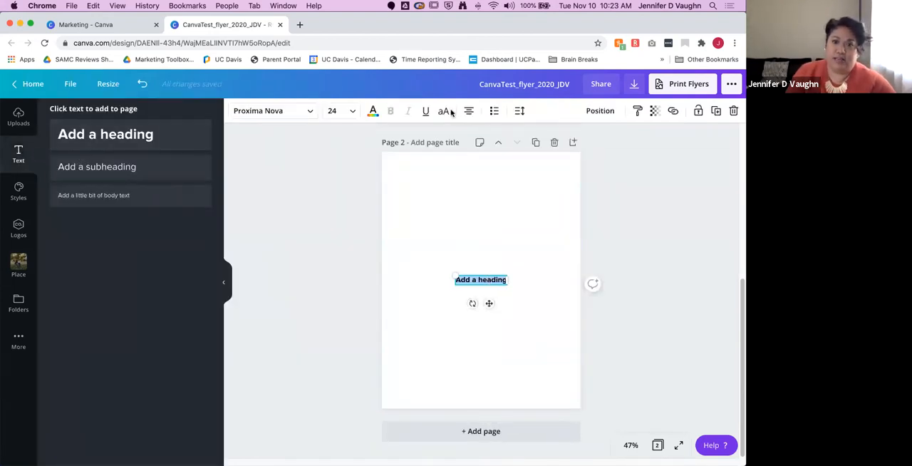
# Step: Color the page 2 heading mint green from the Secondary Palette, enlarge it to size 86.6 and center it near the page's top
pyautogui.click(373, 111)
pyautogui.click(172, 302)
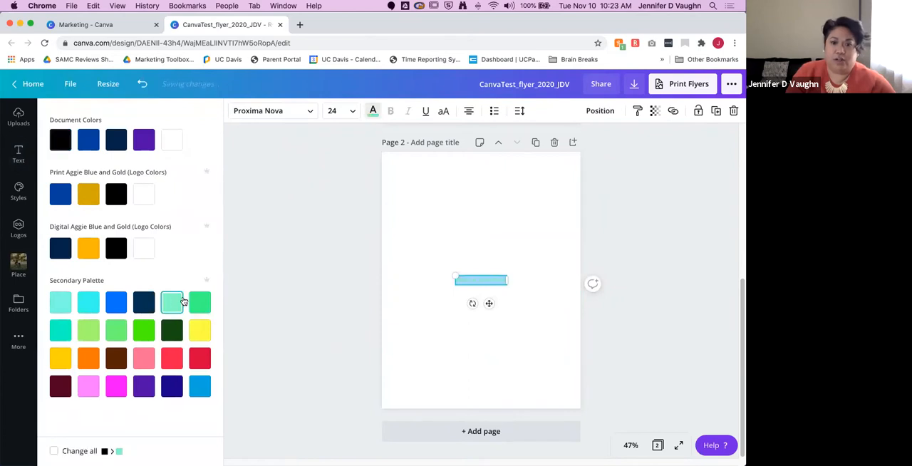
pyautogui.moveTo(454, 275); pyautogui.dragTo(329, 196)
pyautogui.doubleClick(415, 255)
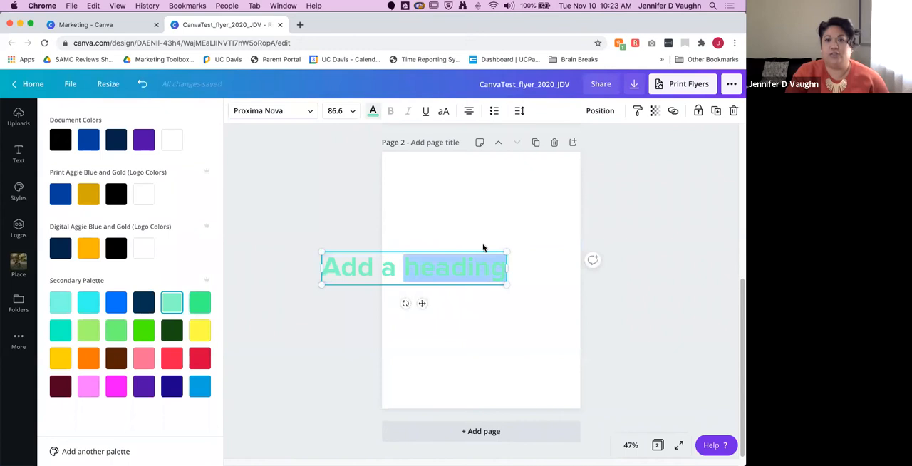
pyautogui.click(467, 250)
pyautogui.moveTo(470, 252); pyautogui.dragTo(534, 179)
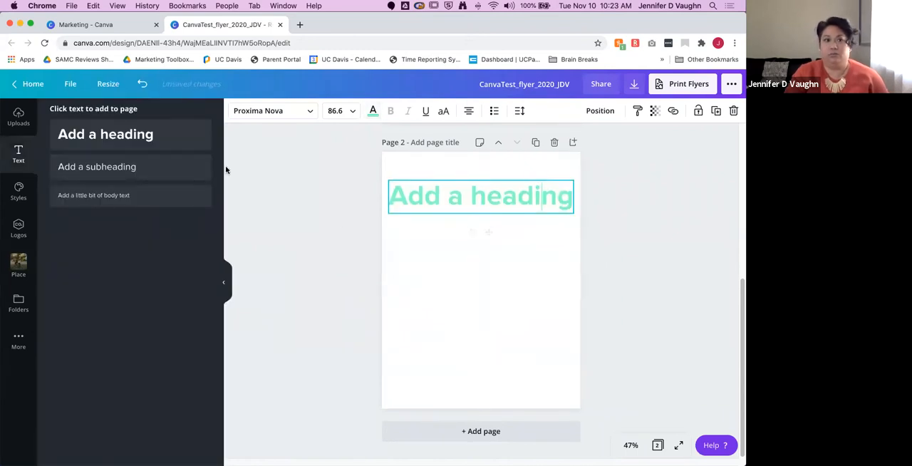
# Step: Add the Academic Assistance and Tutoring Centers logo at page 2's lower right and insert the three-student bench photo below the heading
pyautogui.click(18, 189)
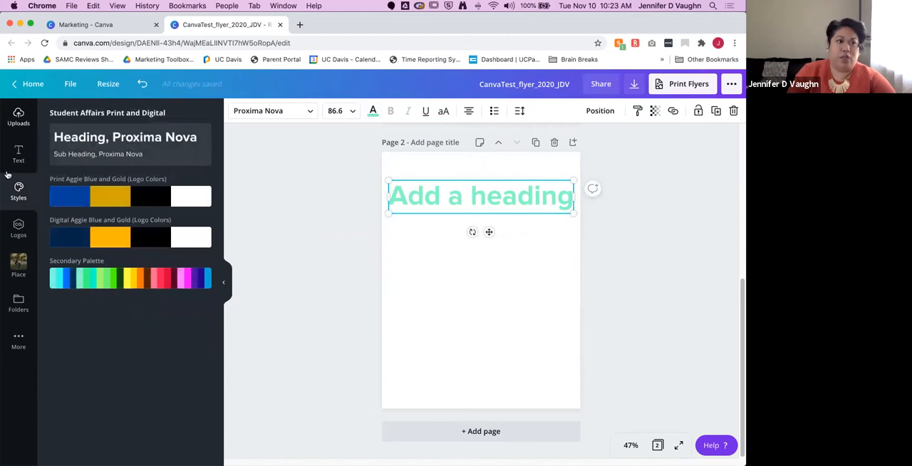
pyautogui.click(15, 235)
pyautogui.click(77, 309)
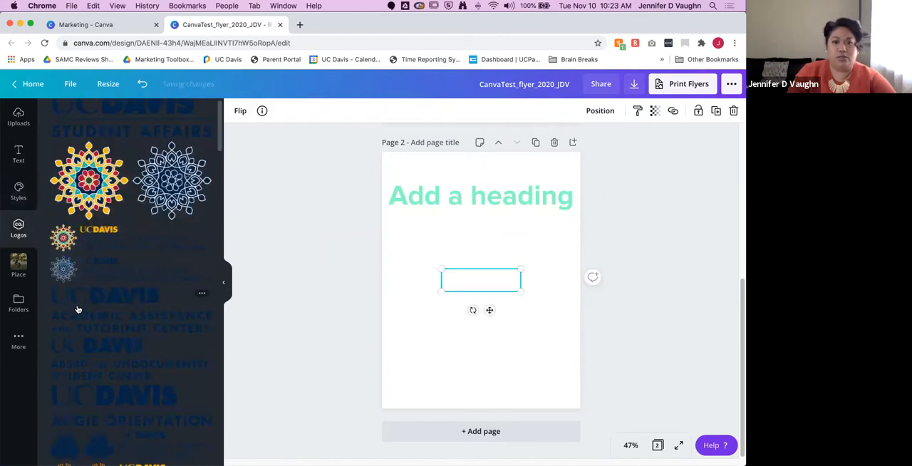
pyautogui.moveTo(457, 289); pyautogui.dragTo(499, 386)
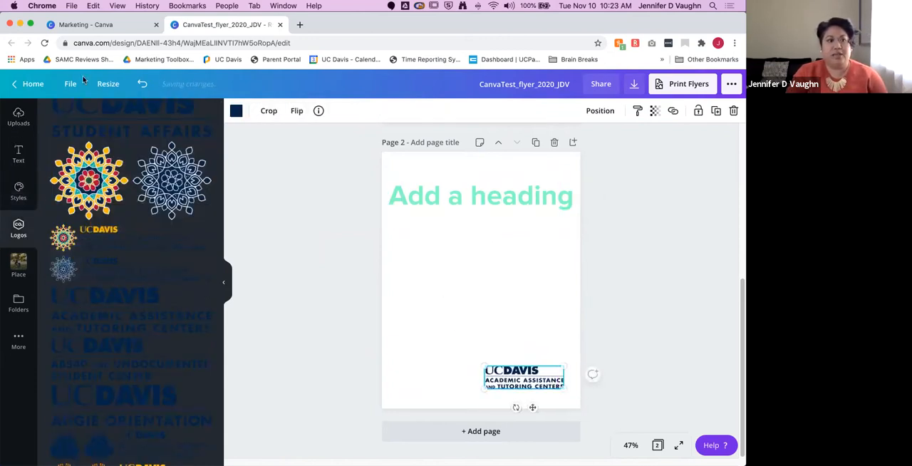
pyautogui.click(19, 116)
pyautogui.click(160, 223)
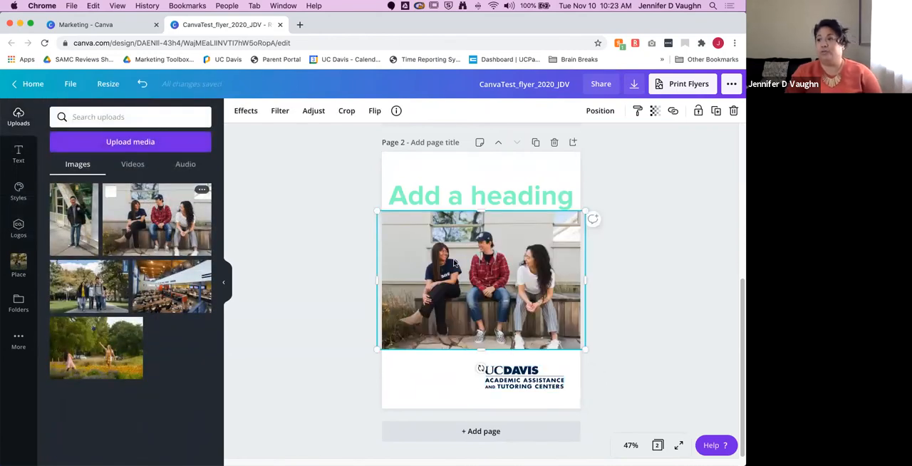
# Step: Compare the custom second page with the template flyer on page 1 and return to the Canva home page
pyautogui.scroll(2, 281, 271)
pyautogui.scroll(-2, 280, 271)
pyautogui.scroll(5, 281, 272)
pyautogui.scroll(-5, 280, 272)
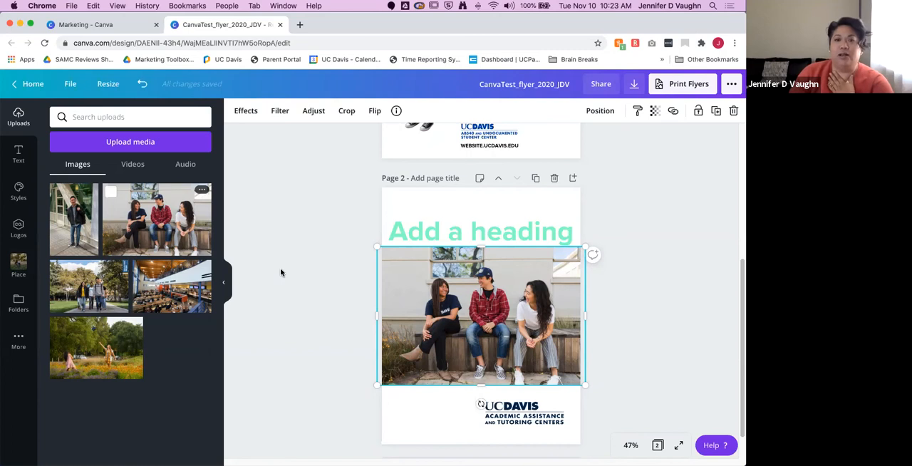
pyautogui.scroll(4, 278, 275)
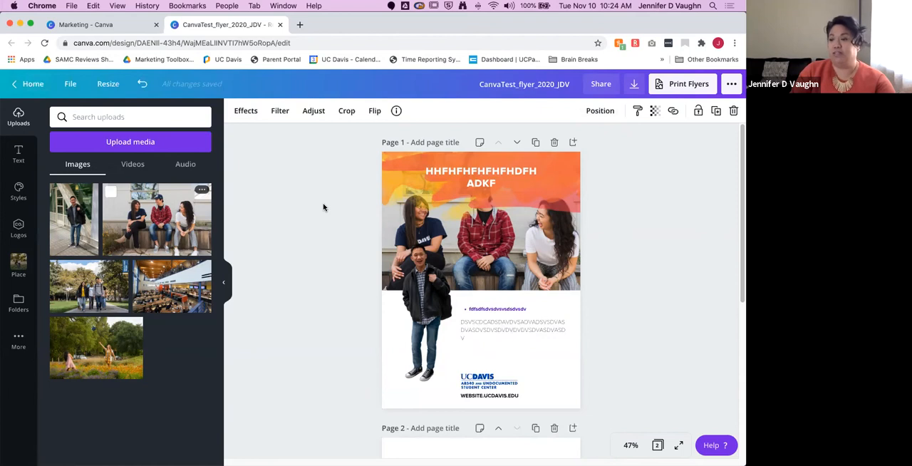
pyautogui.click(28, 84)
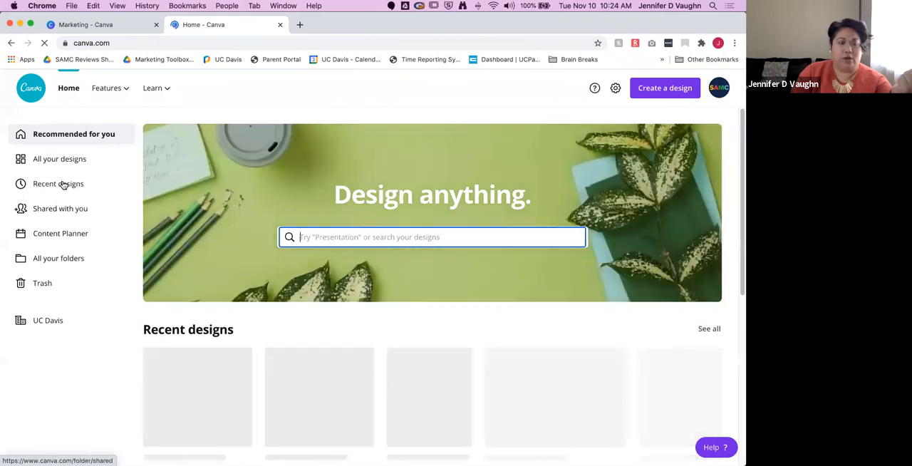
# Step: Move the CanvaTest_flyer_2020_JDV design from the recent designs into a new folder named with a person's first name
pyautogui.click(62, 184)
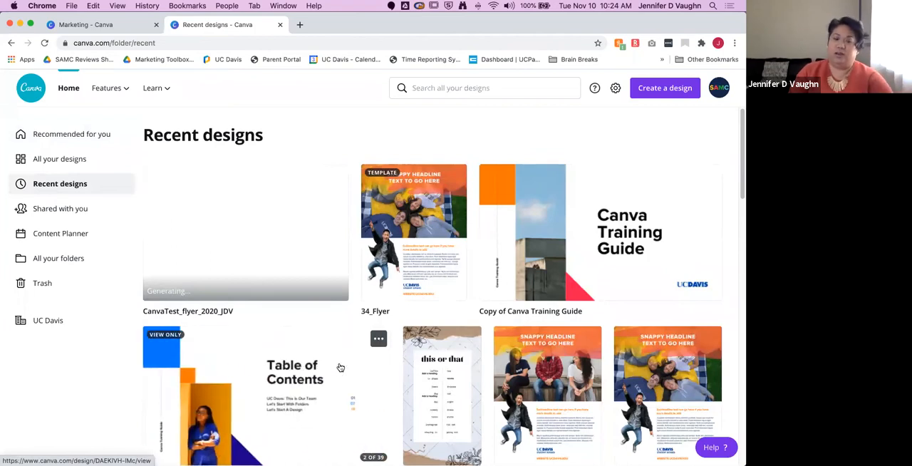
pyautogui.click(337, 176)
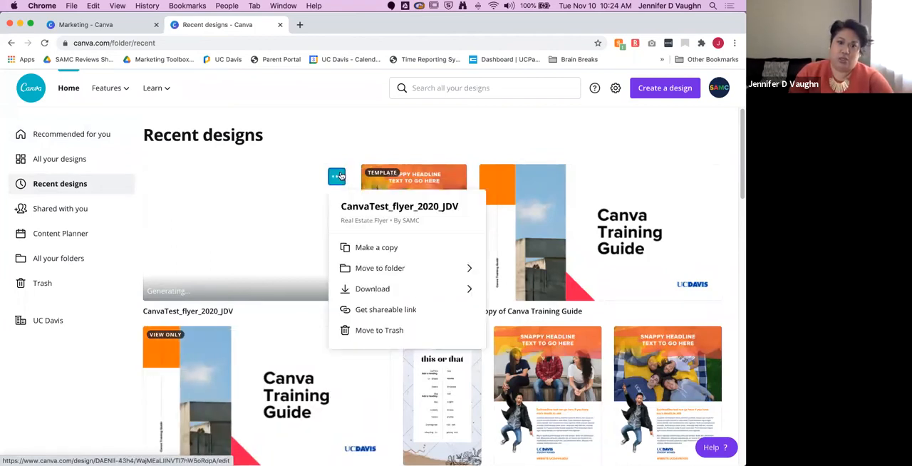
pyautogui.click(469, 268)
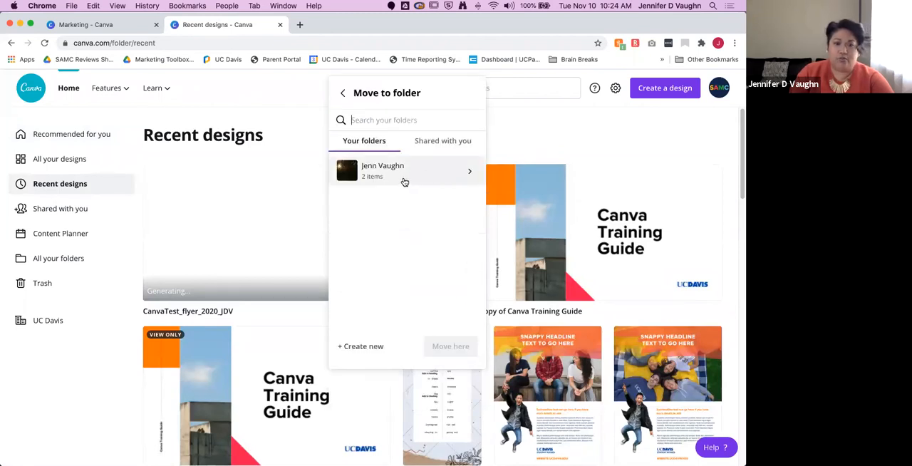
pyautogui.click(358, 346)
pyautogui.write('Steffi')
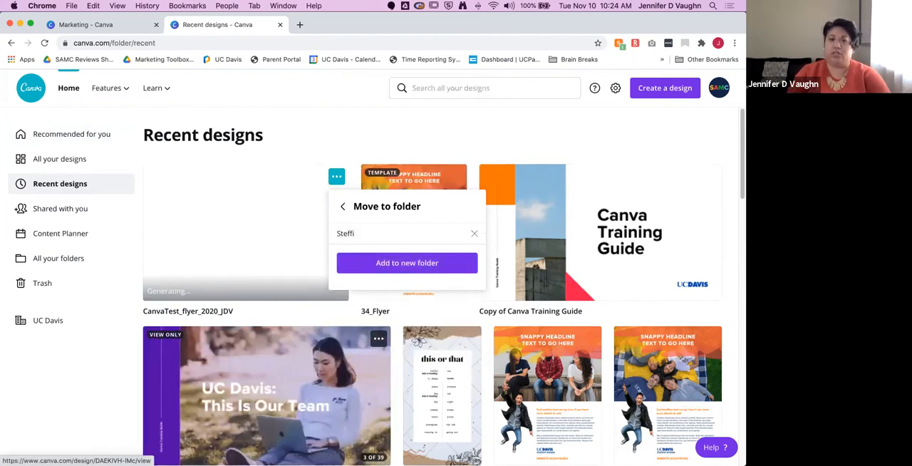
pyautogui.click(406, 263)
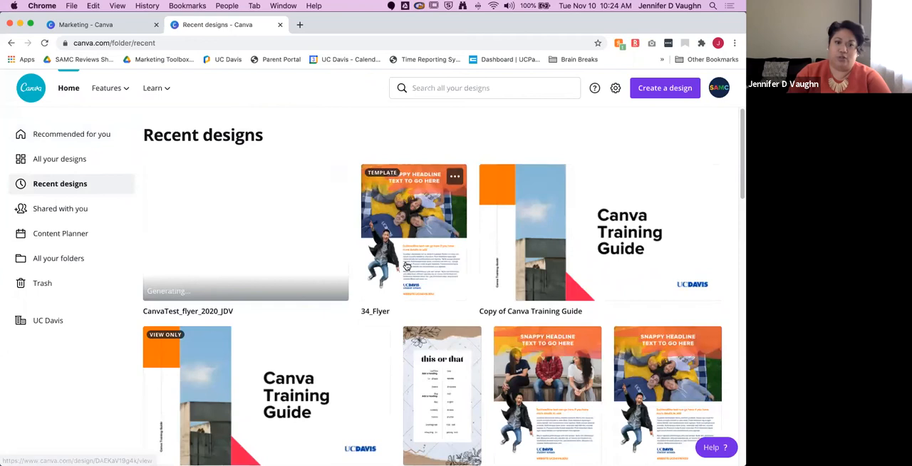
# Step: Review the contents of the new folder and of the other personal folder, and return to the list of all folders
pyautogui.click(55, 261)
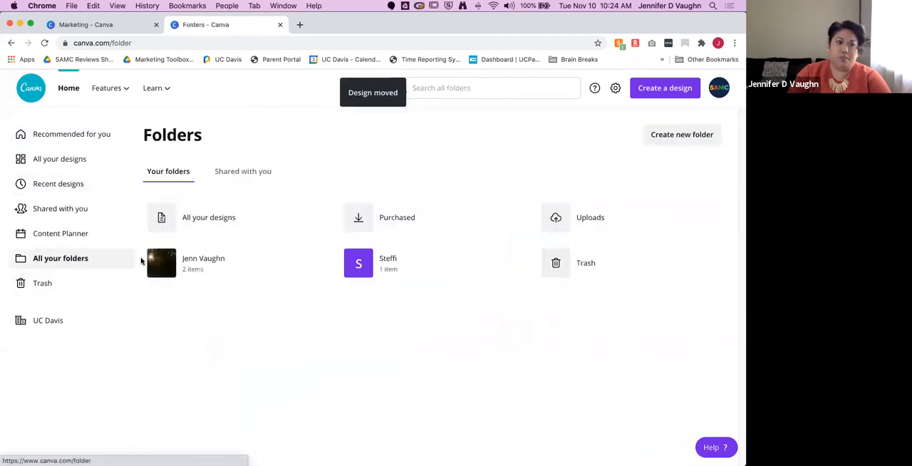
pyautogui.click(394, 267)
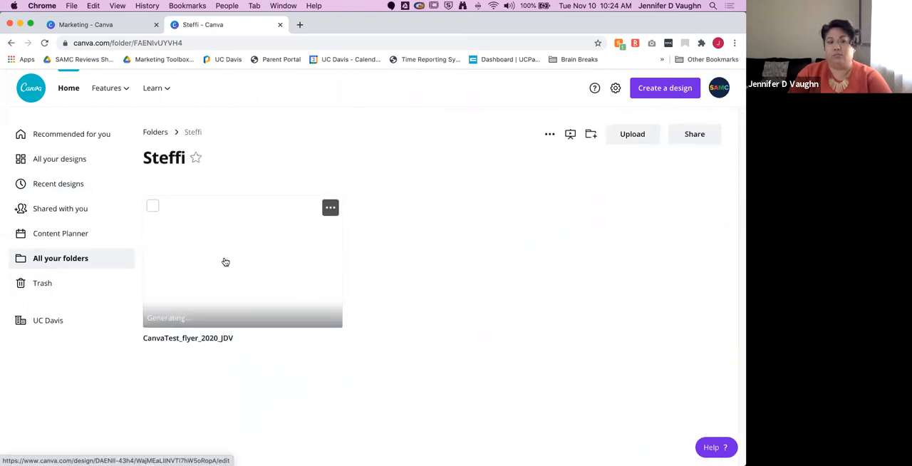
pyautogui.click(82, 261)
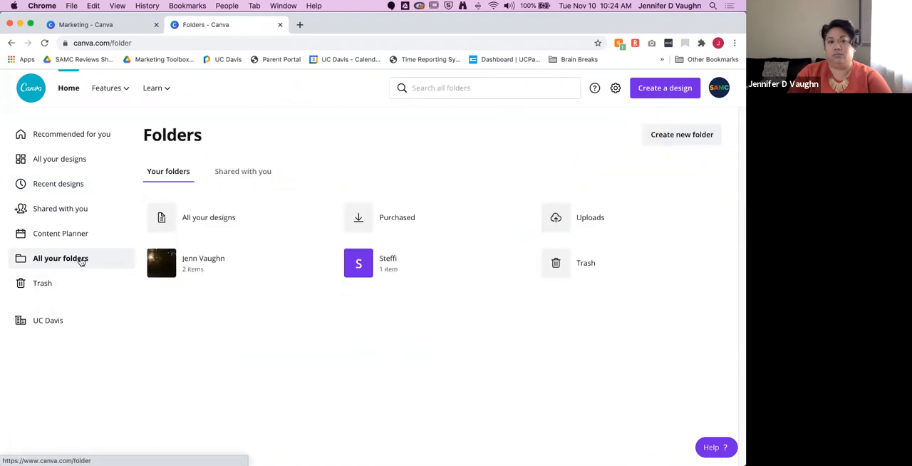
pyautogui.click(226, 265)
pyautogui.scroll(-3, 335, 360)
pyautogui.scroll(3, 336, 360)
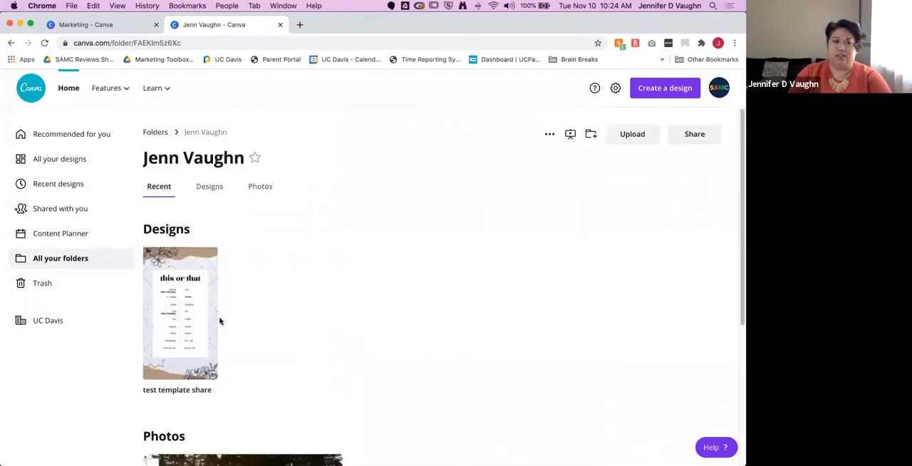
pyautogui.click(77, 260)
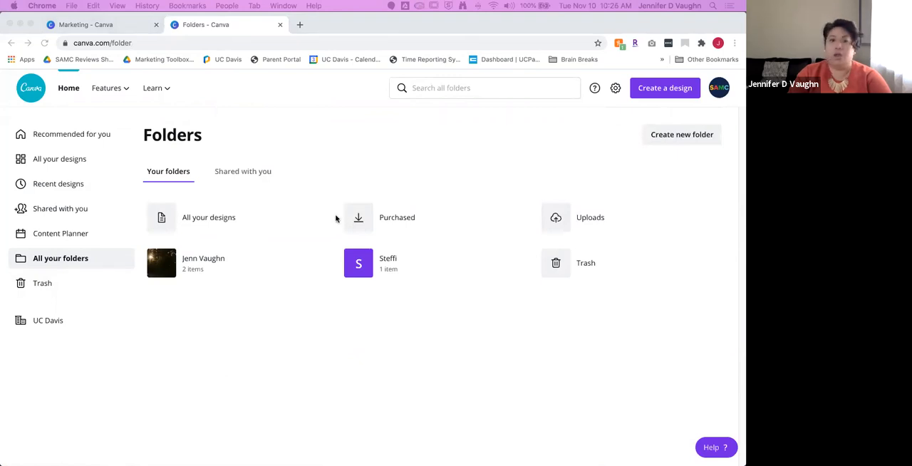
# Step: Open the CanvaTest_flyer_2020_JDV design for editing from inside the new folder
pyautogui.click(382, 259)
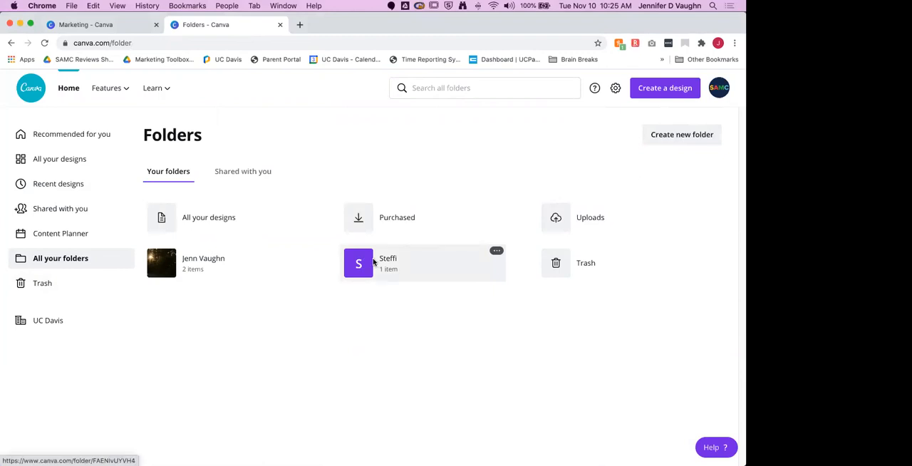
pyautogui.click(373, 262)
pyautogui.click(243, 318)
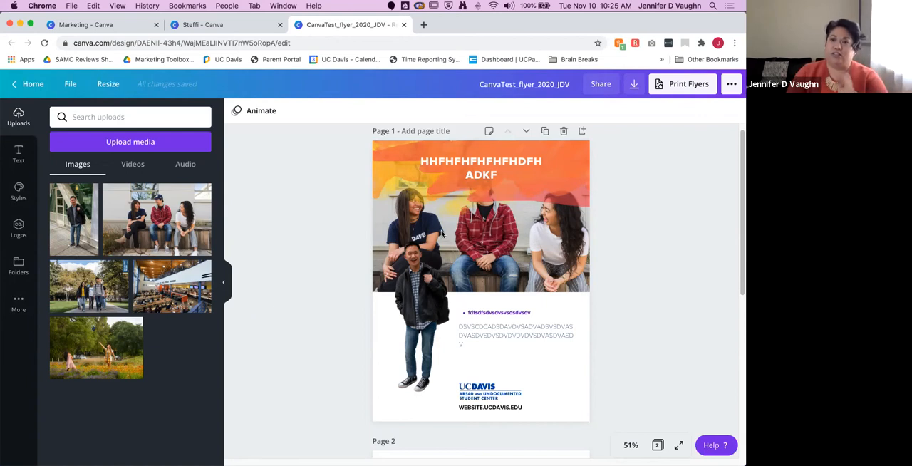
# Step: Try to download only page 1 of the flyer as PDF Print with crop marks and bleed in the CMYK color space
pyautogui.click(731, 84)
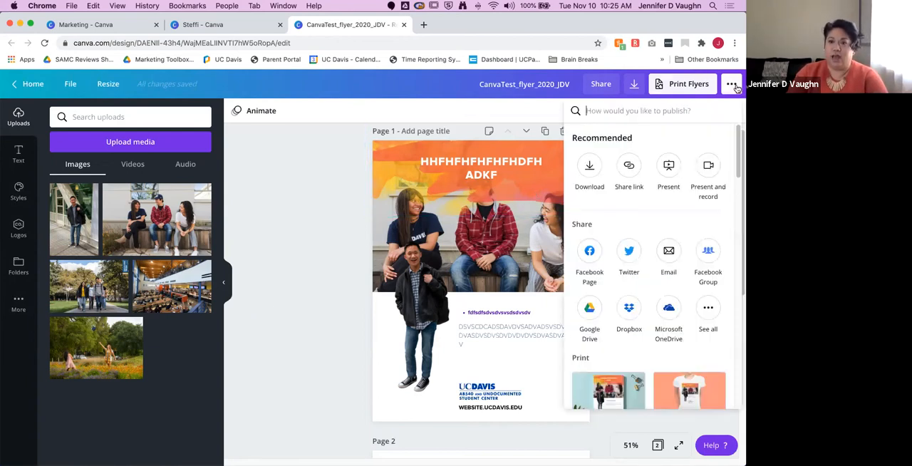
pyautogui.click(589, 166)
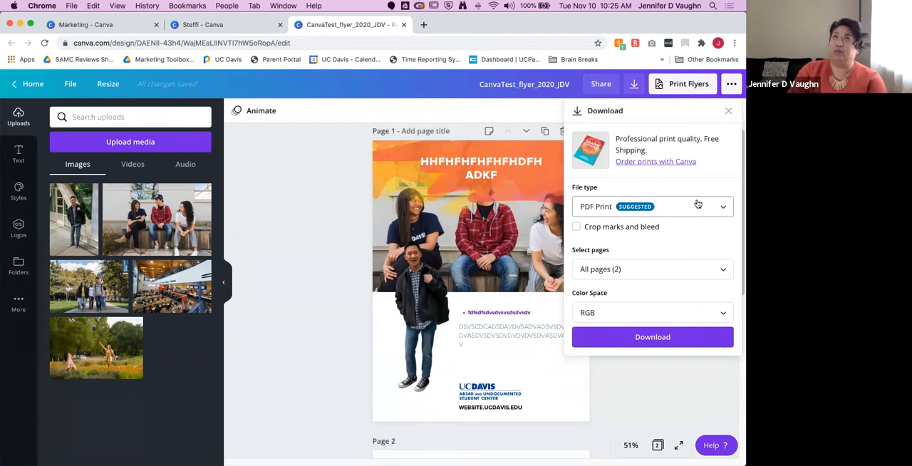
pyautogui.click(576, 227)
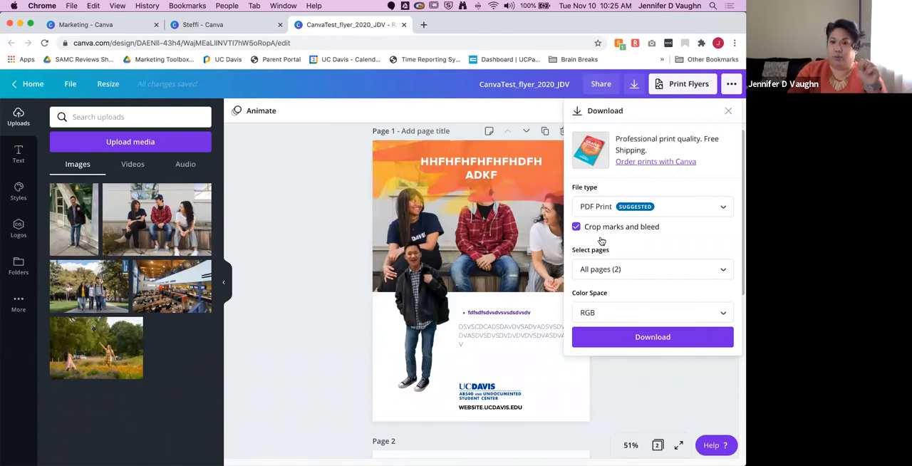
pyautogui.click(680, 269)
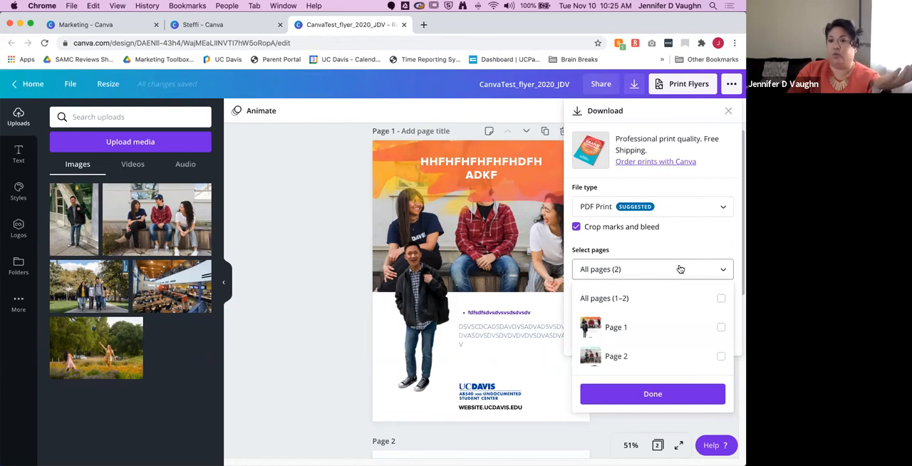
pyautogui.click(721, 328)
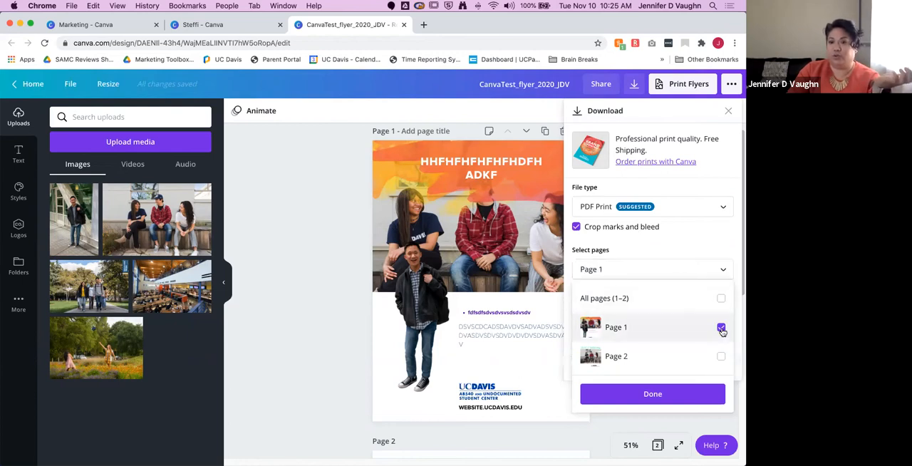
pyautogui.click(715, 268)
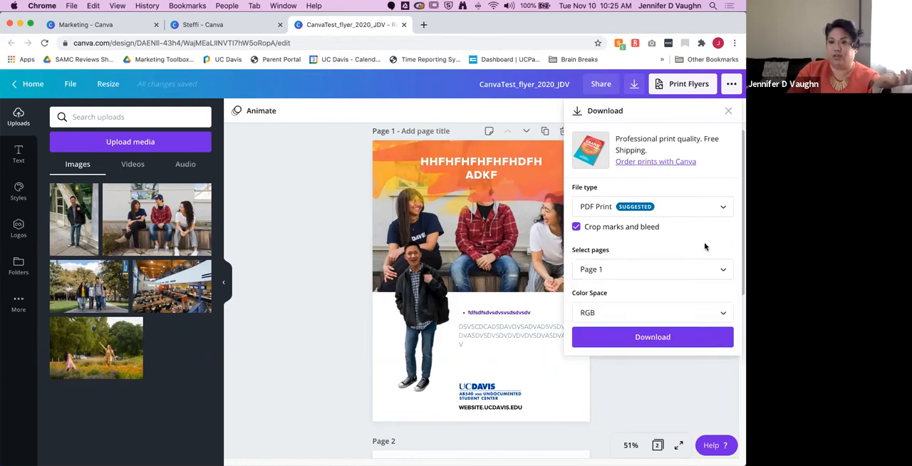
pyautogui.click(726, 313)
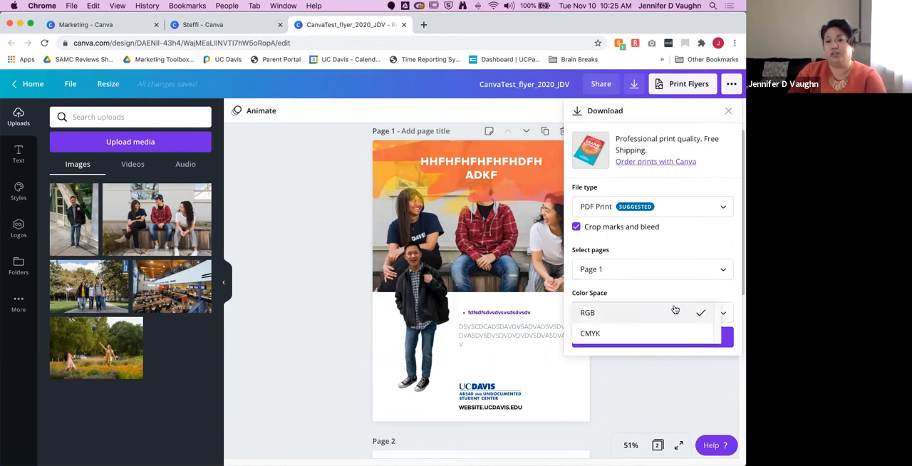
pyautogui.click(632, 339)
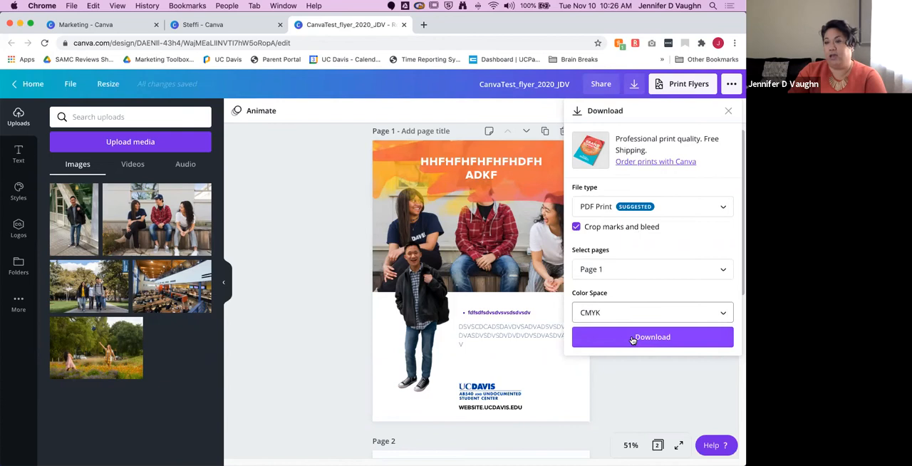
pyautogui.click(651, 339)
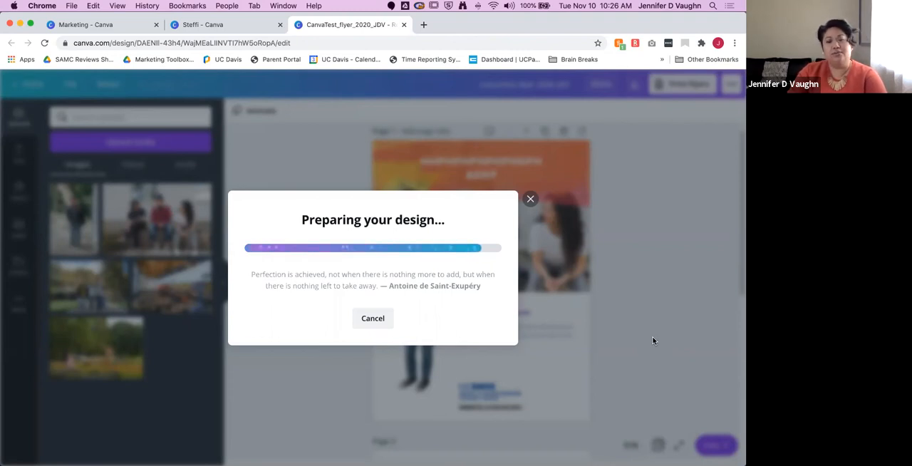
pyautogui.click(531, 201)
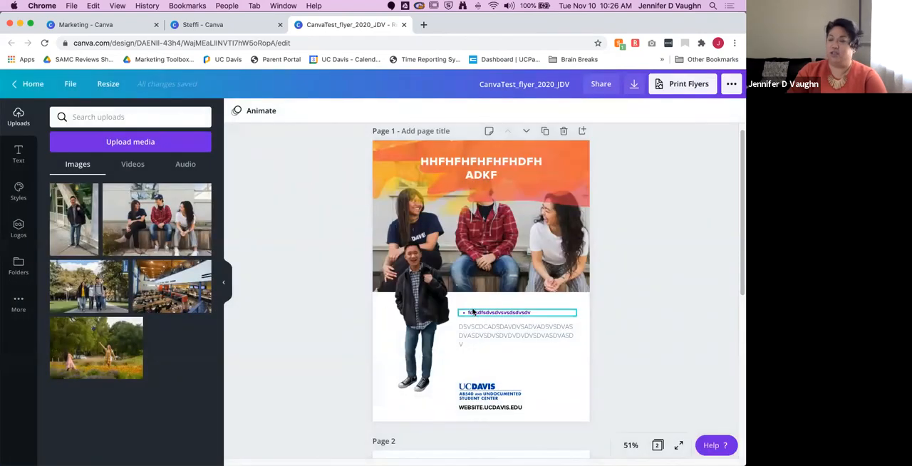
pyautogui.click(730, 84)
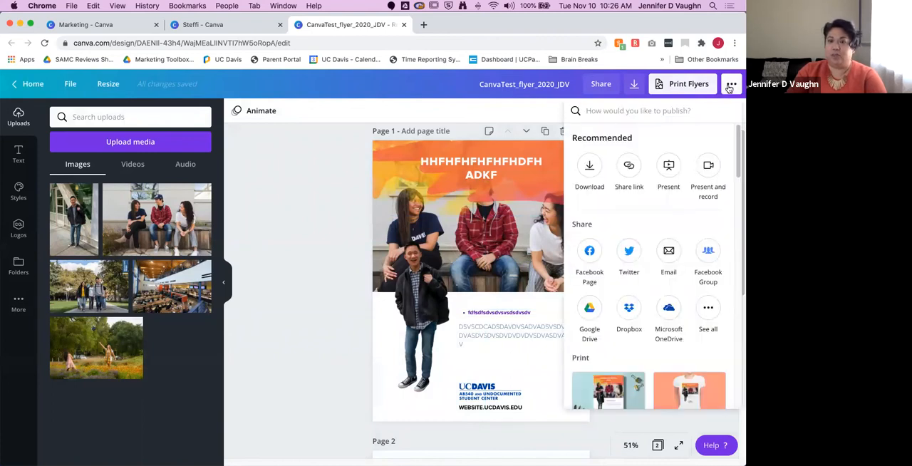
pyautogui.click(302, 198)
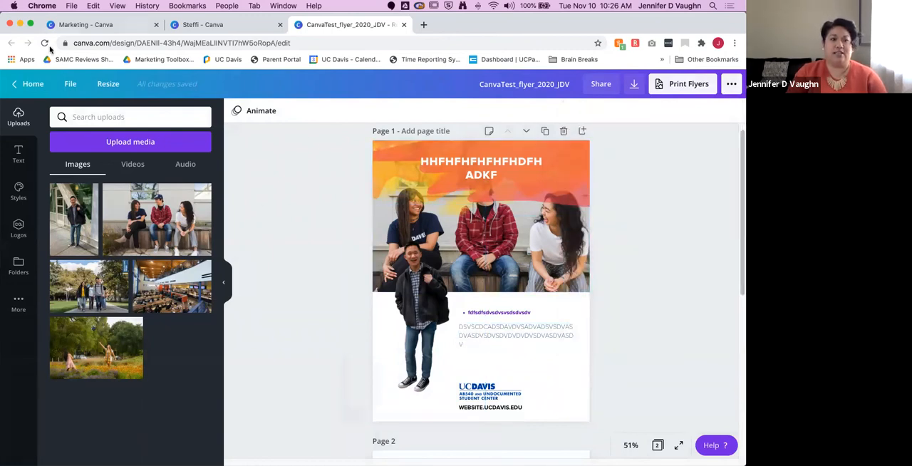
# Step: Create a copy of the flyer resized to the Instagram Story format, leaving the original design at its own size
pyautogui.click(107, 85)
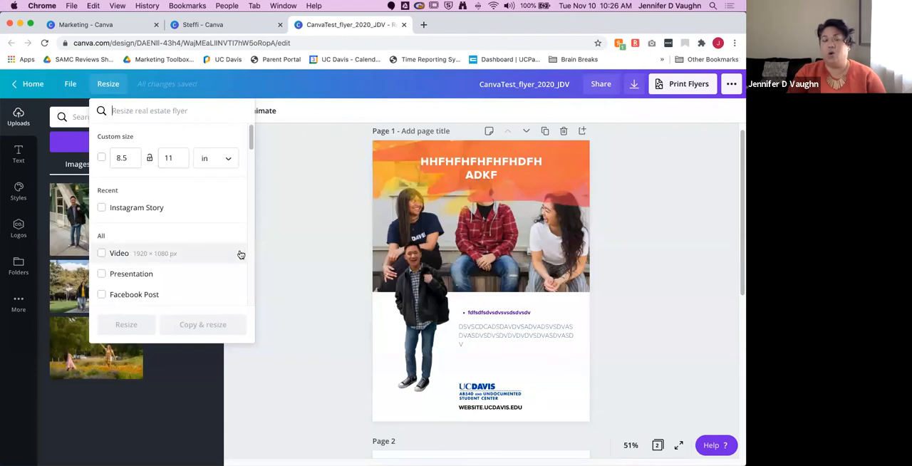
pyautogui.scroll(-3, 220, 254)
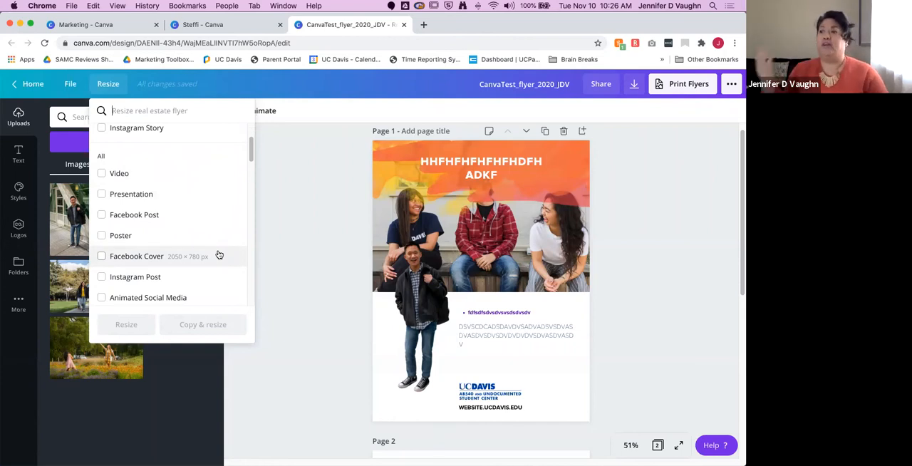
pyautogui.scroll(2, 221, 254)
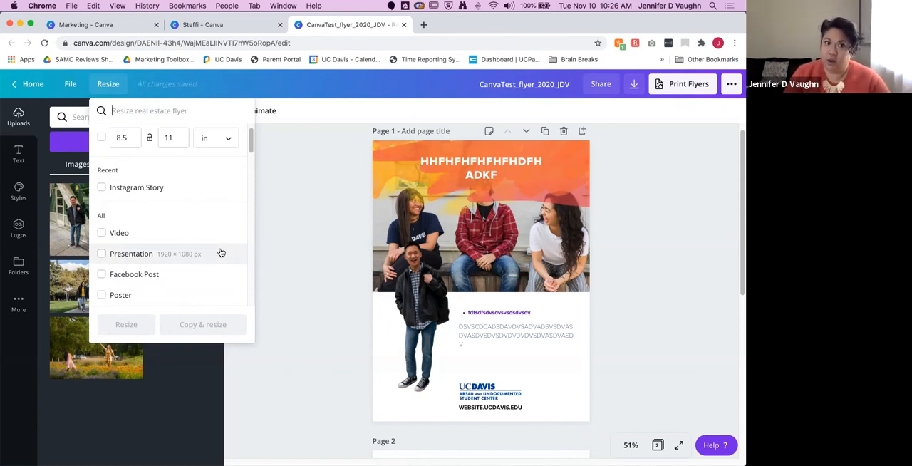
pyautogui.click(101, 188)
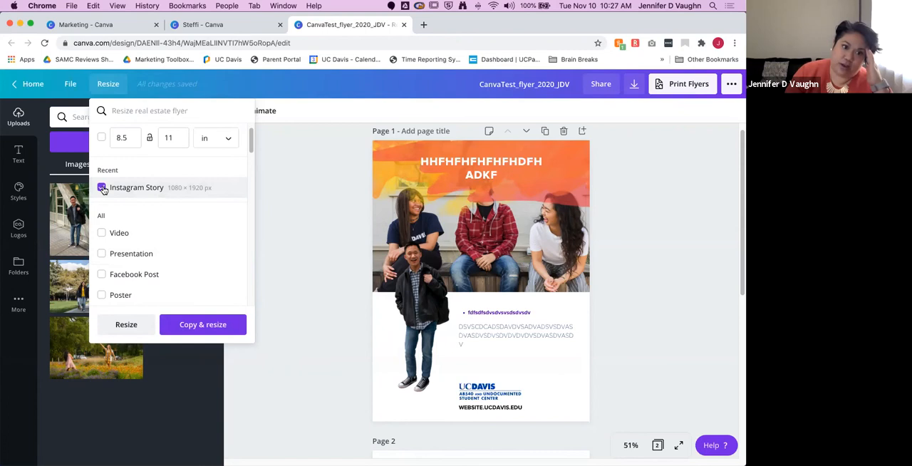
pyautogui.click(200, 325)
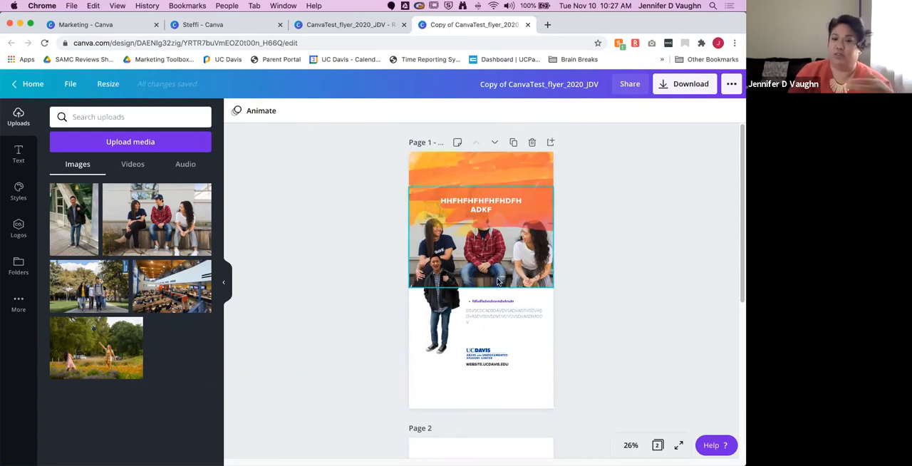
# Step: Delete the body paragraph and the purple bullet text from page 1 of the resized copy
pyautogui.click(503, 317)
pyautogui.press('Delete')
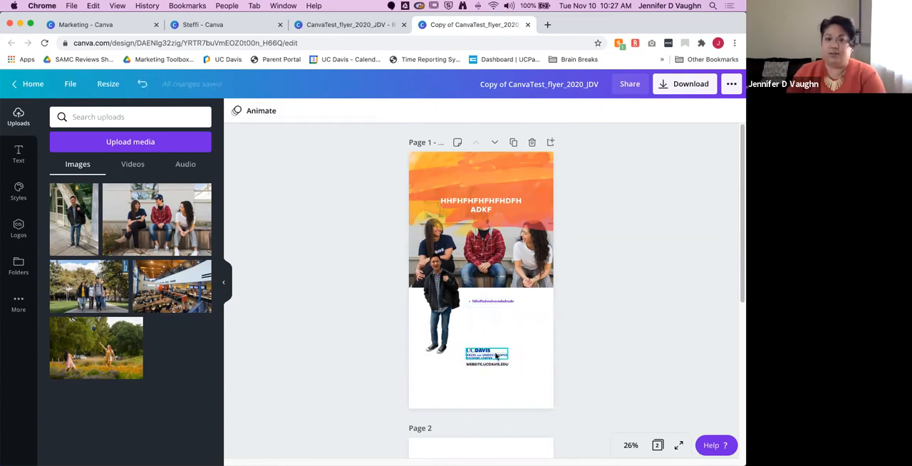
pyautogui.click(498, 303)
pyautogui.press('Delete')
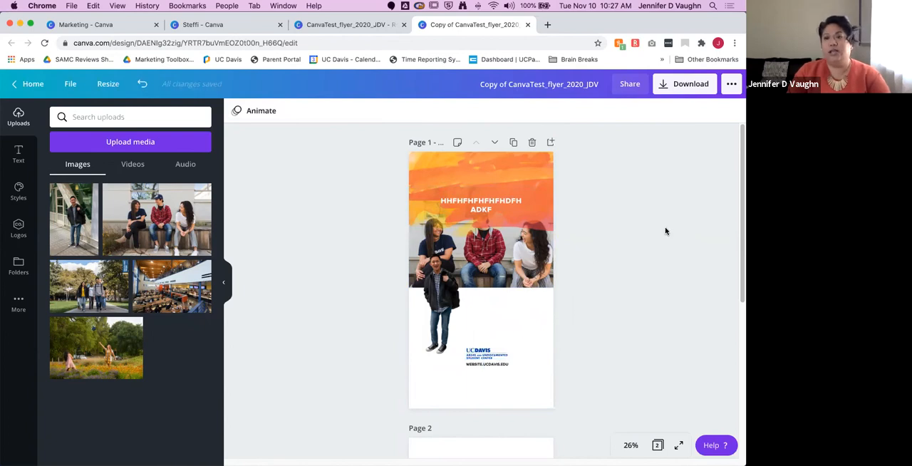
# Step: Review the available download file types for the Instagram Story copy and keep PNG selected
pyautogui.scroll(-5, 596, 289)
pyautogui.scroll(5, 599, 289)
pyautogui.click(730, 84)
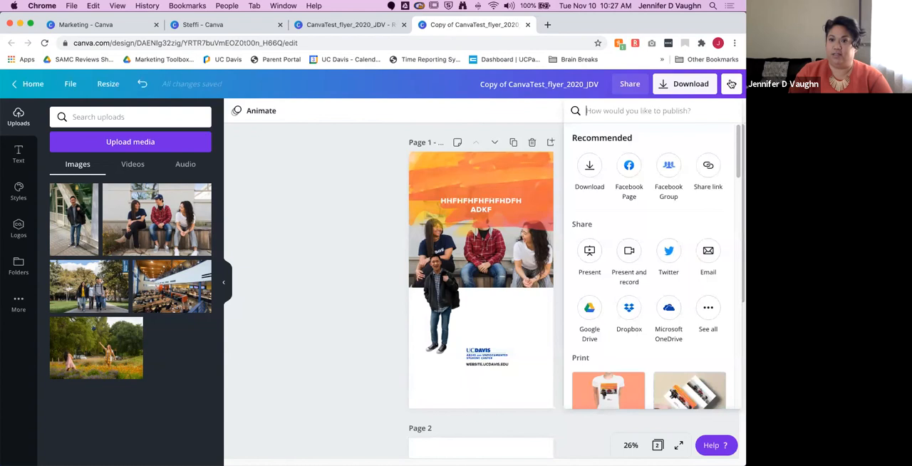
pyautogui.click(589, 168)
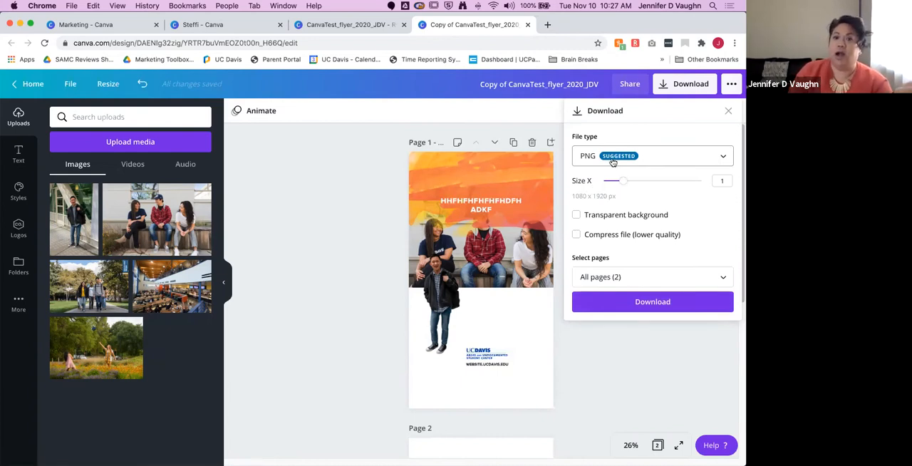
pyautogui.click(721, 157)
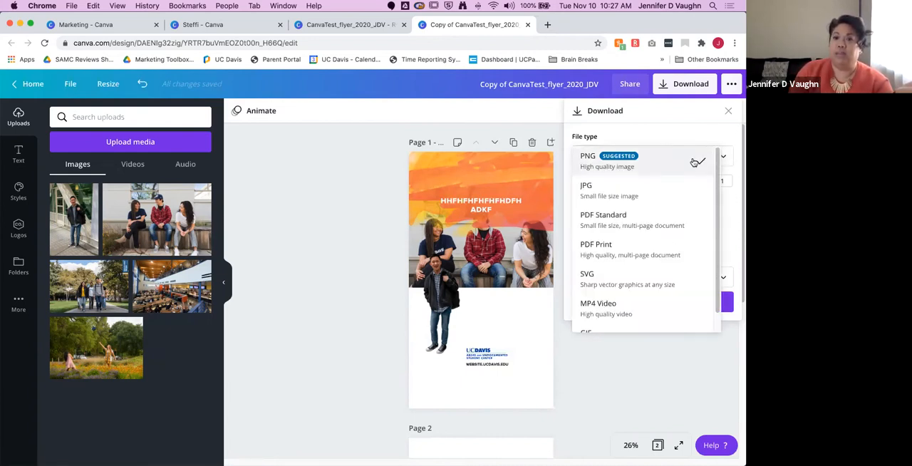
pyautogui.click(671, 162)
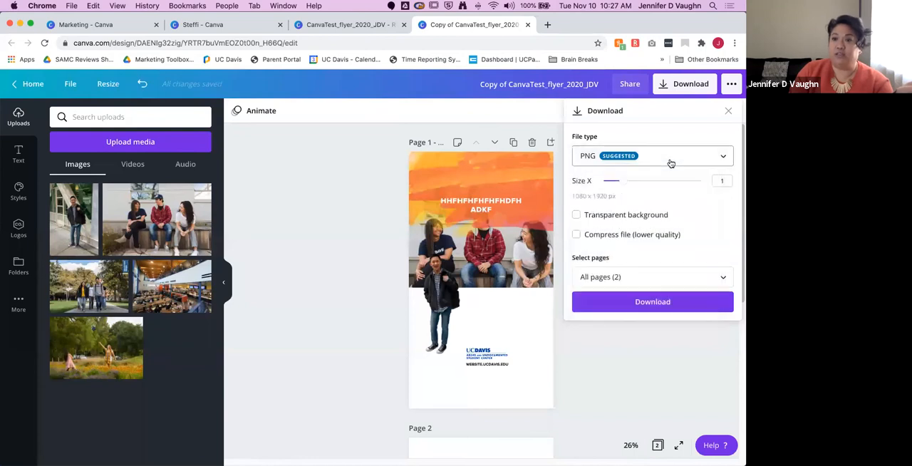
pyautogui.click(722, 156)
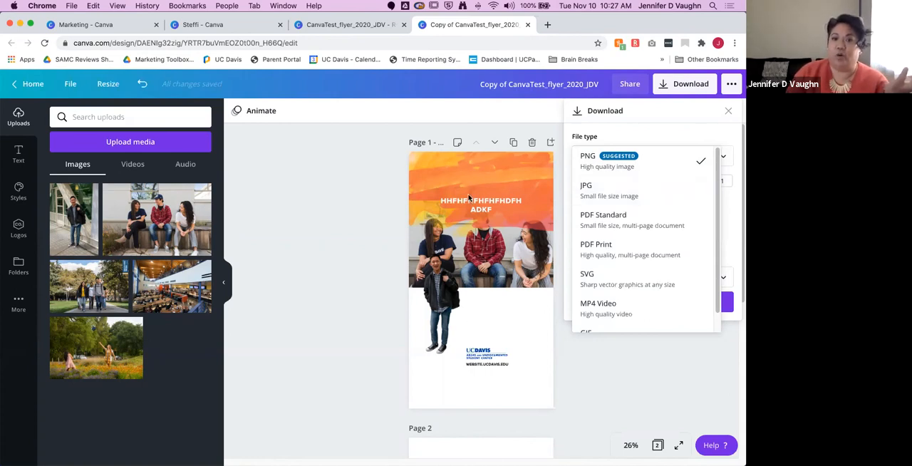
pyautogui.click(617, 158)
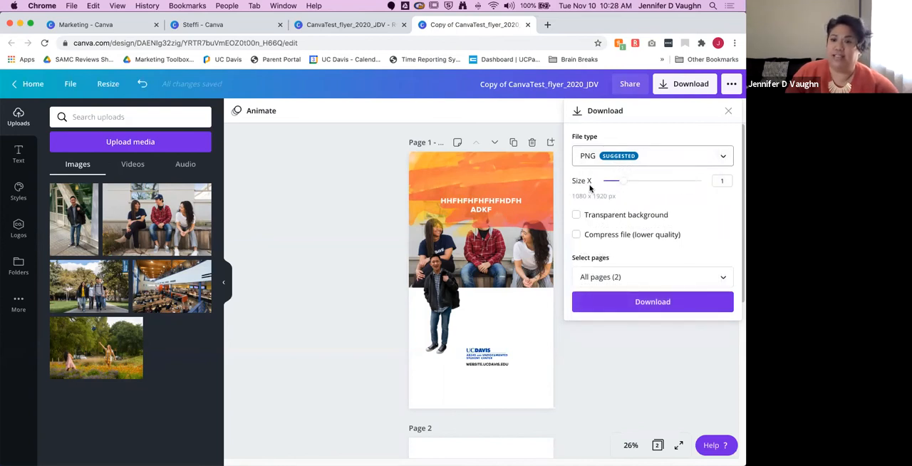
# Step: Try the PNG size multiplier at 2.5, return it to 1, and download all pages of the copy
pyautogui.moveTo(621, 181); pyautogui.dragTo(680, 181)
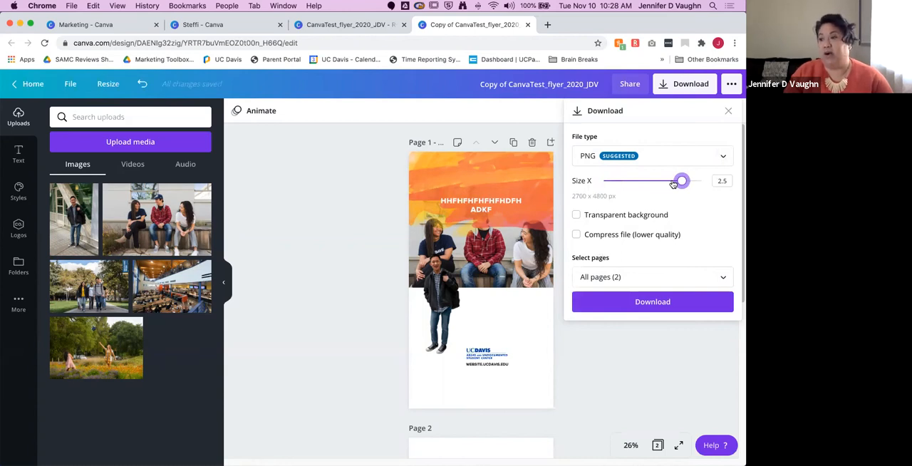
pyautogui.moveTo(673, 184); pyautogui.dragTo(623, 182)
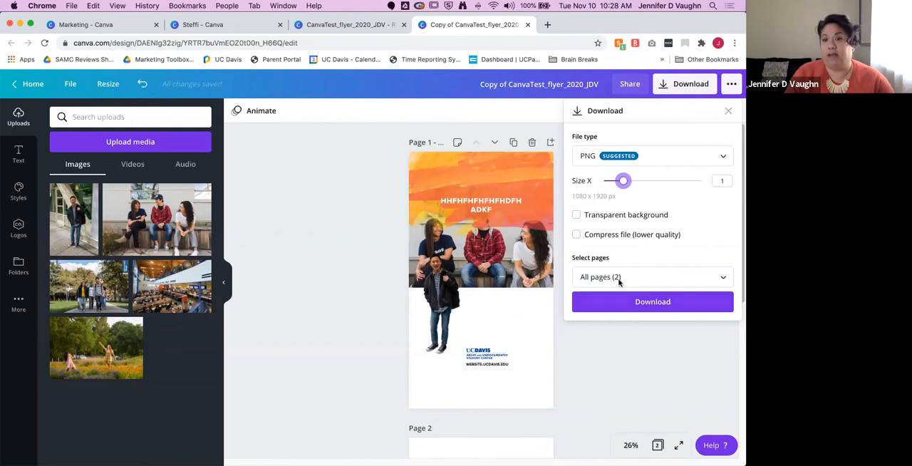
pyautogui.click(721, 278)
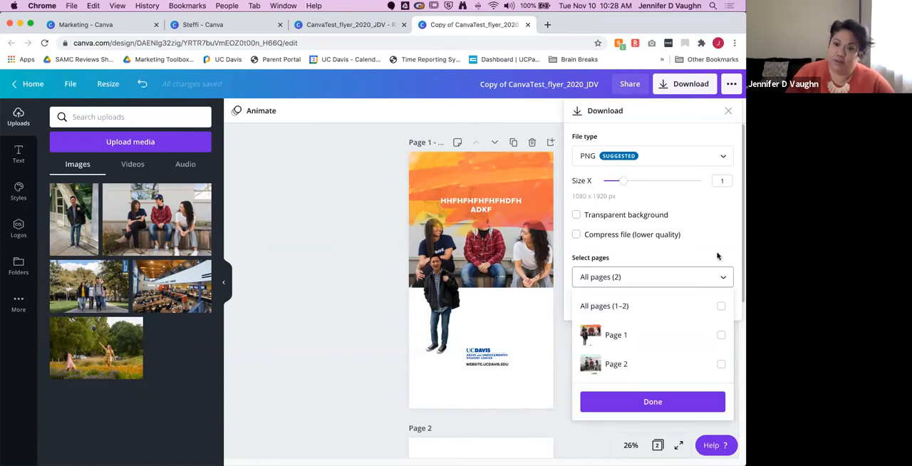
pyautogui.click(718, 256)
pyautogui.click(681, 300)
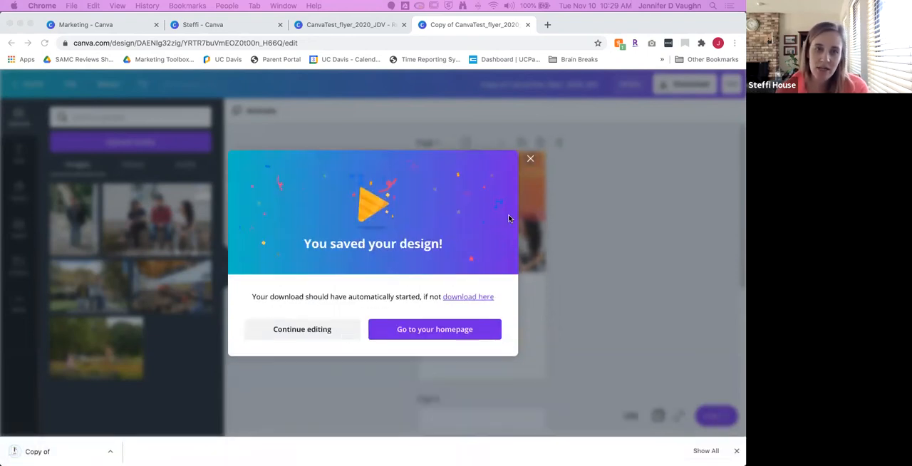
pyautogui.click(531, 159)
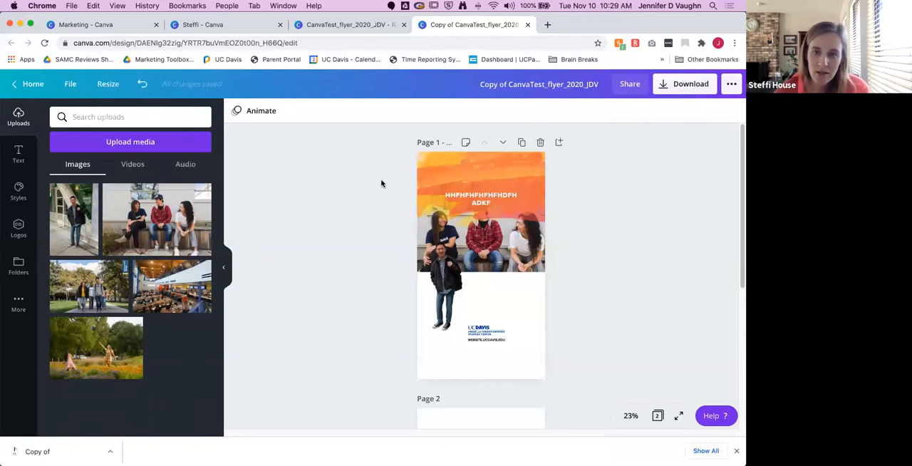
pyautogui.click(471, 201)
pyautogui.click(445, 293)
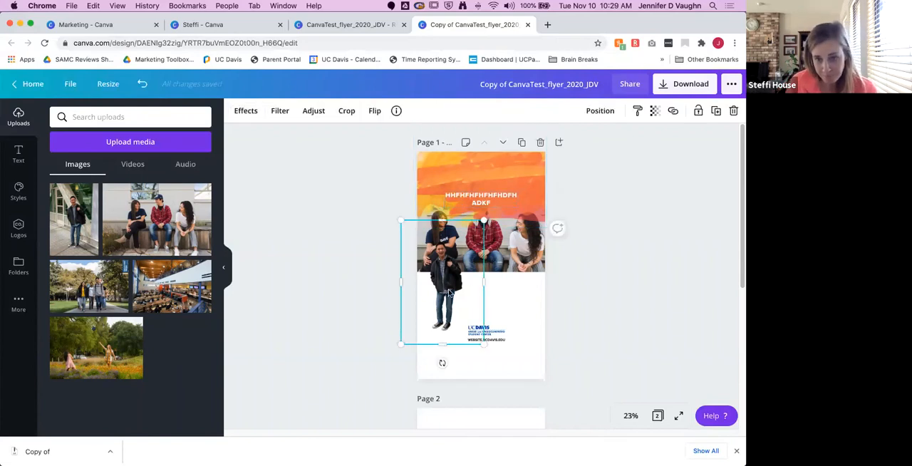
pyautogui.click(560, 227)
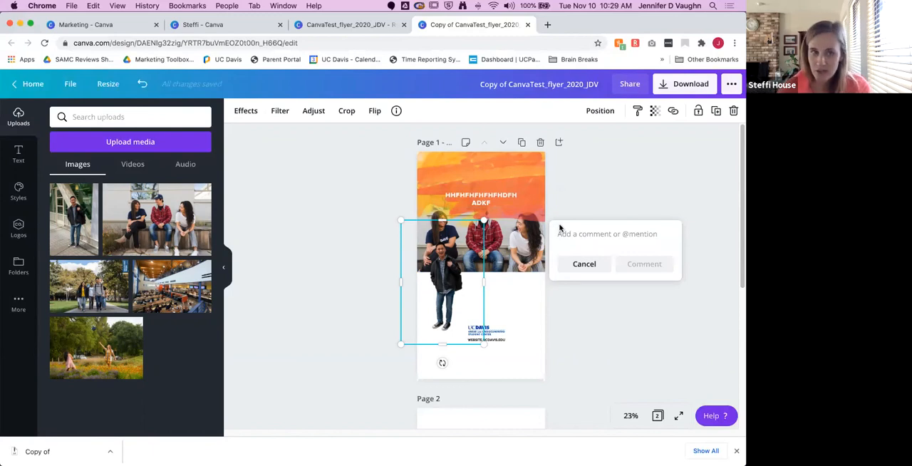
pyautogui.write('In Ins')
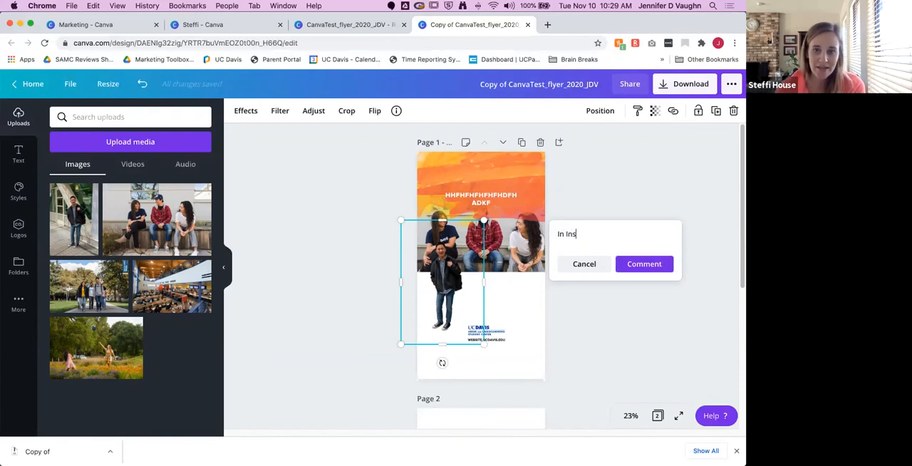
pyautogui.write('tagra')
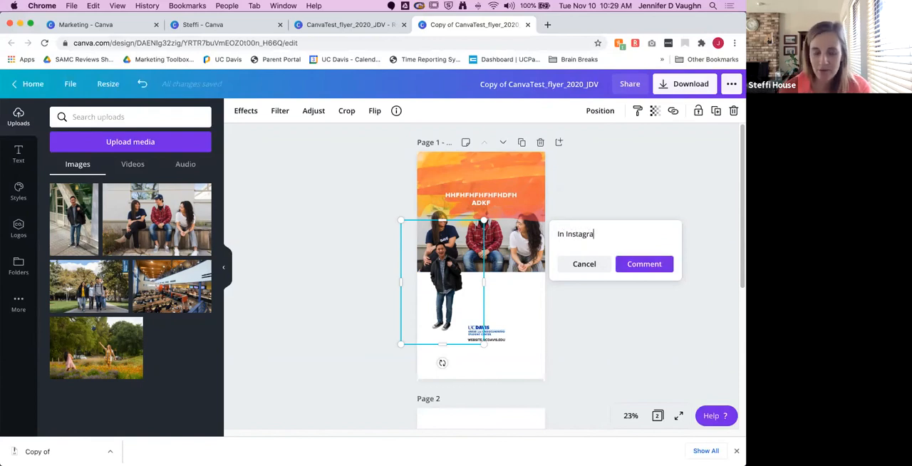
pyautogui.write(', @')
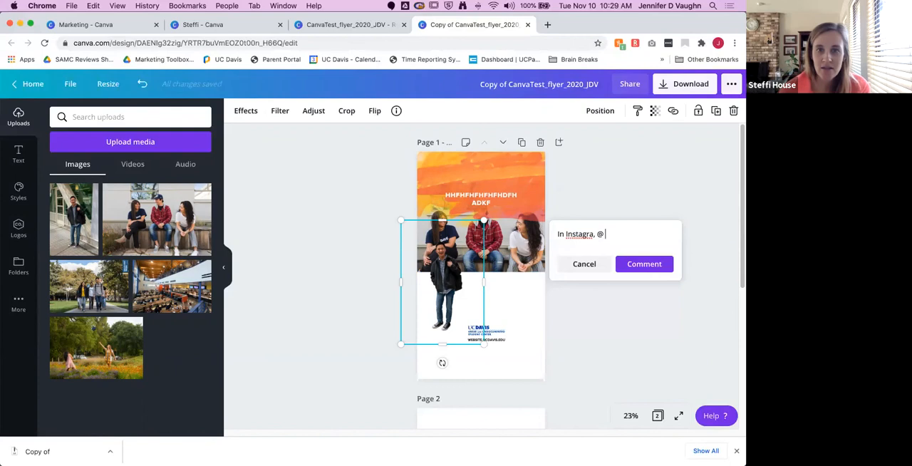
pyautogui.write('s')
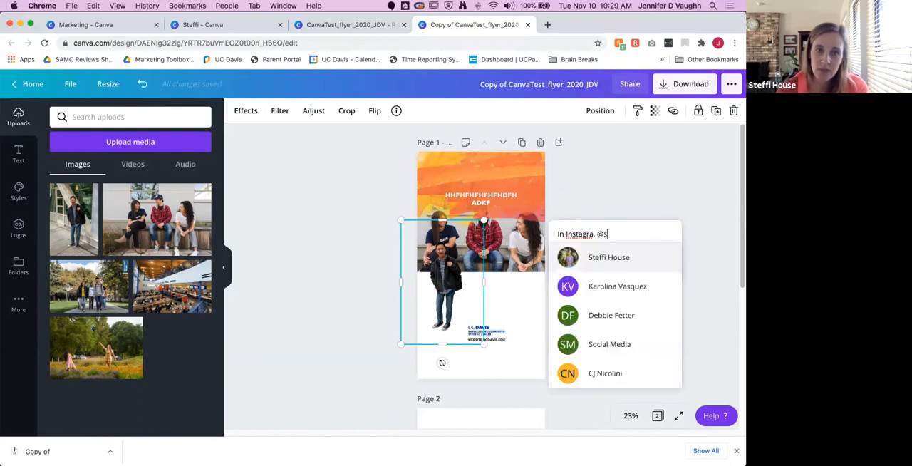
pyautogui.write('tudent account')
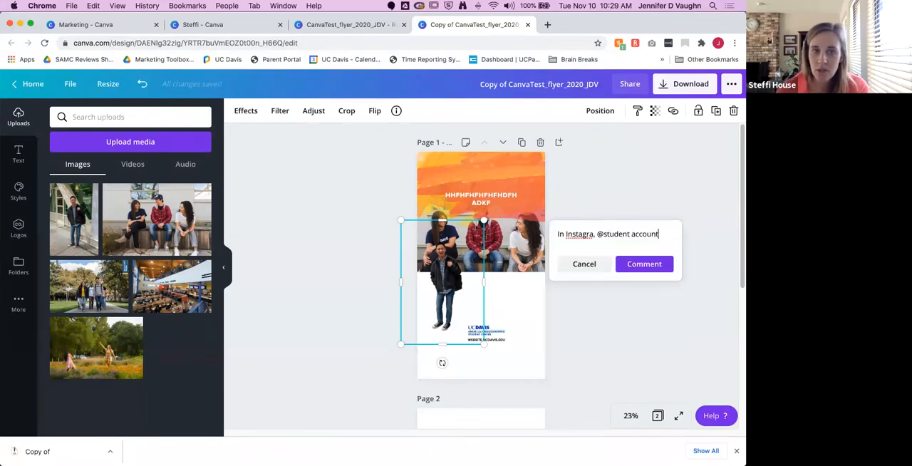
pyautogui.click(633, 270)
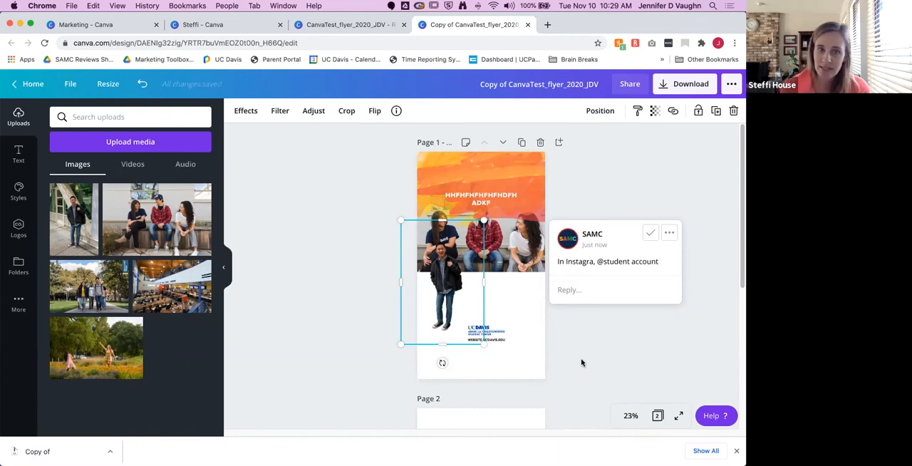
# Step: Post the comment "Change this headline" on the headline text of page 1
pyautogui.click(503, 197)
pyautogui.click(557, 199)
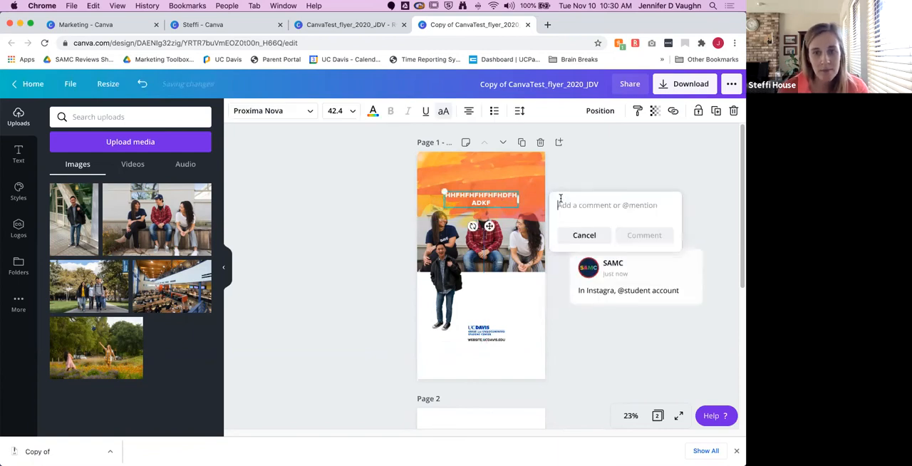
pyautogui.write('Change thi')
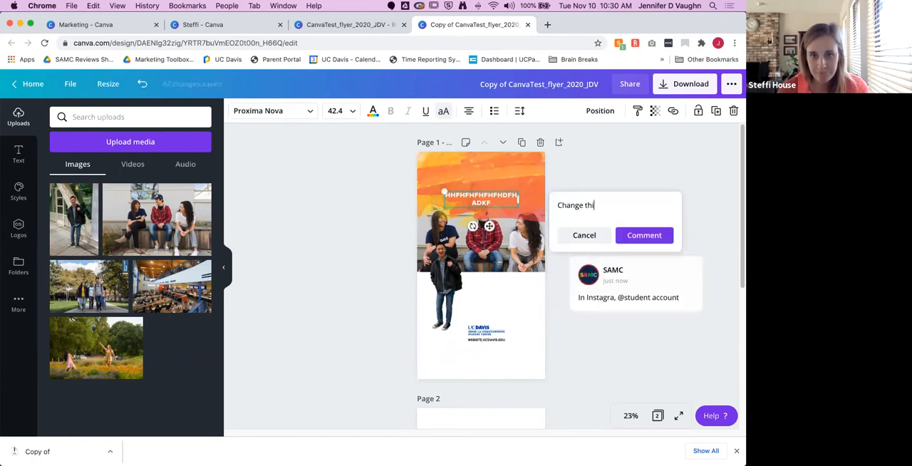
pyautogui.write('s headline')
pyautogui.click(643, 236)
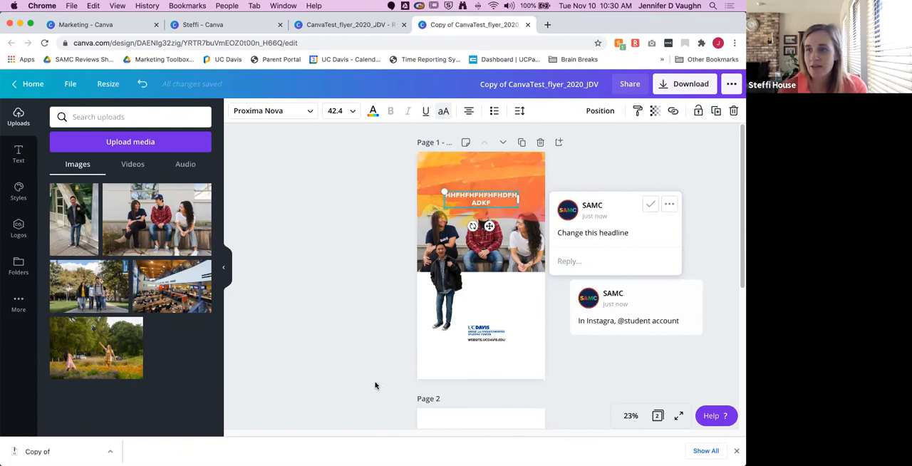
pyautogui.scroll(-5, 376, 385)
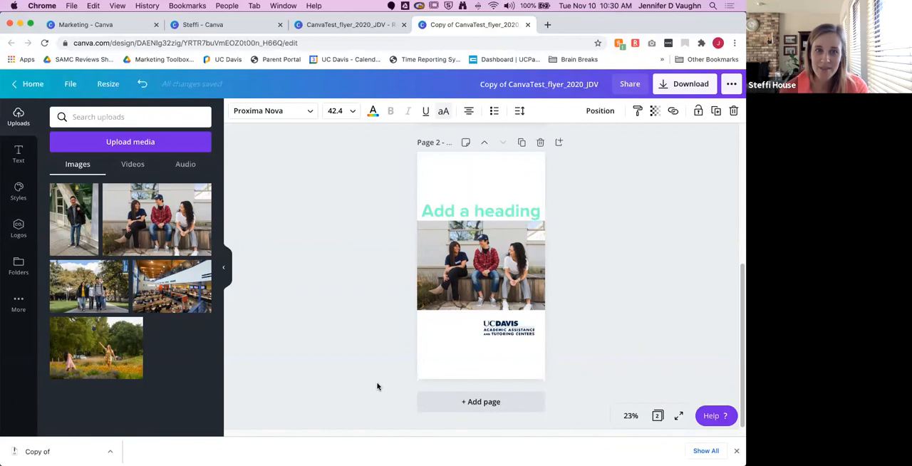
pyautogui.scroll(1, 377, 386)
pyautogui.scroll(10, 377, 386)
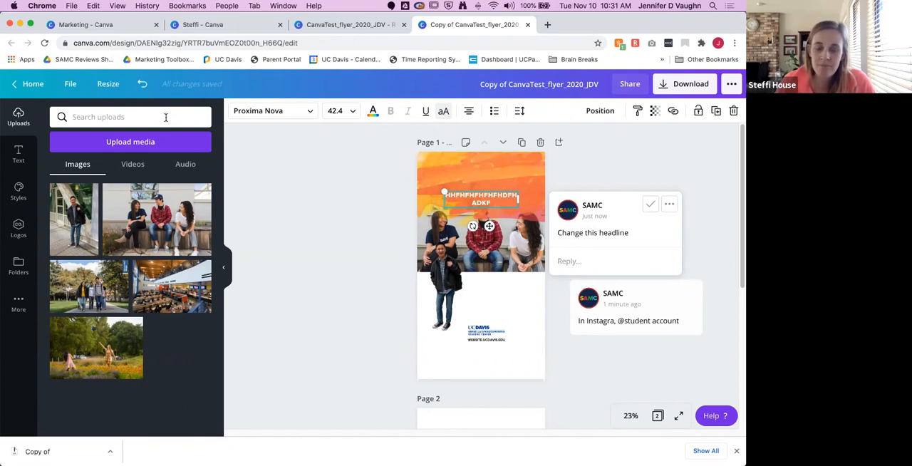
# Step: Leave the design and browse the Instagram Story templates in Student Affairs Files > Student Affairs Templates > Social Media, among the shared folders
pyautogui.click(35, 85)
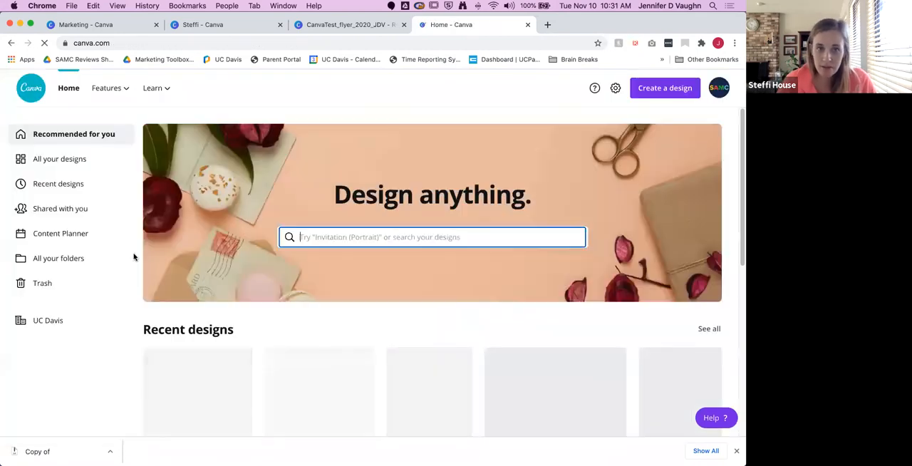
pyautogui.click(50, 320)
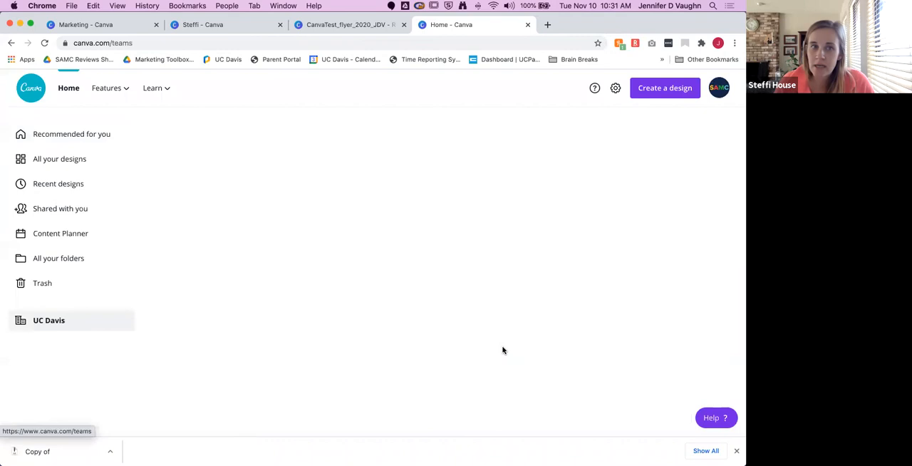
pyautogui.click(61, 258)
pyautogui.click(235, 172)
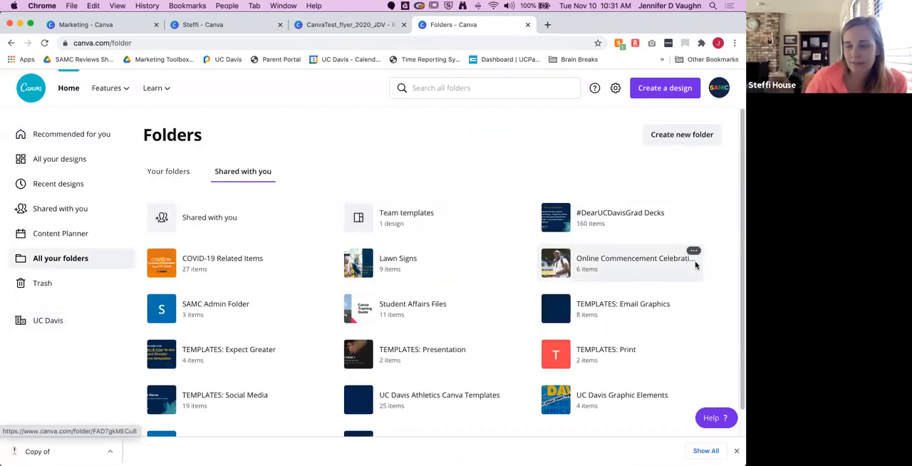
pyautogui.click(426, 312)
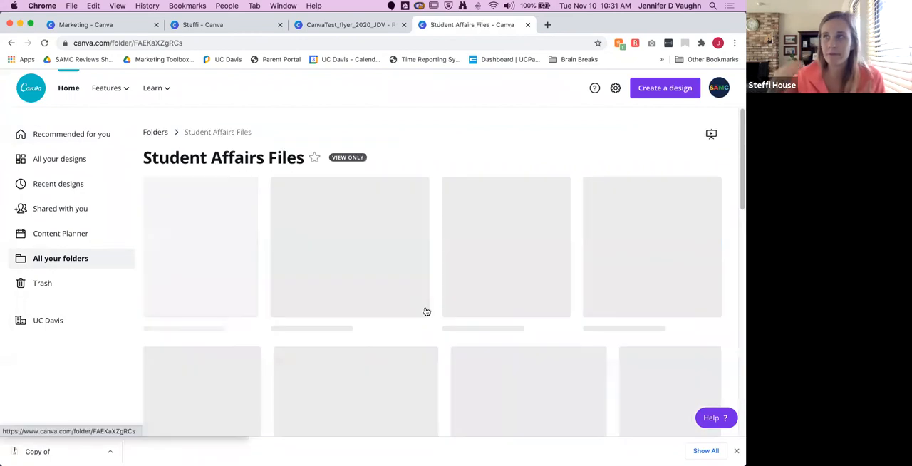
pyautogui.scroll(-3, 463, 377)
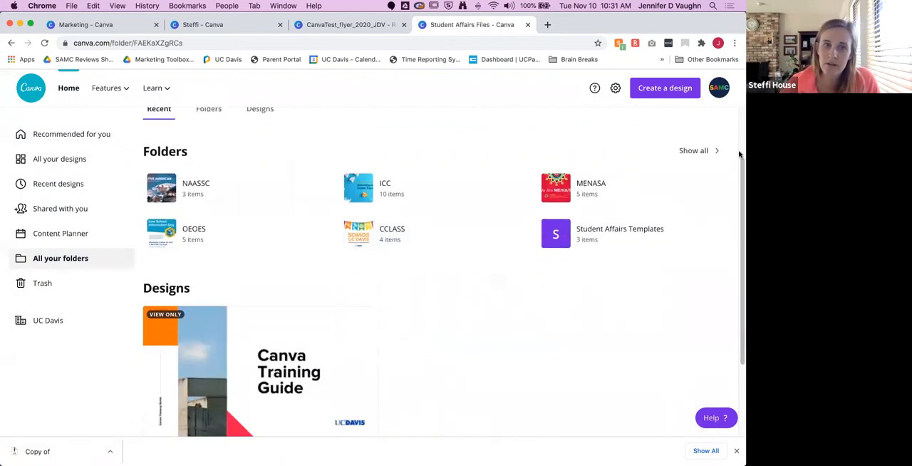
pyautogui.click(643, 230)
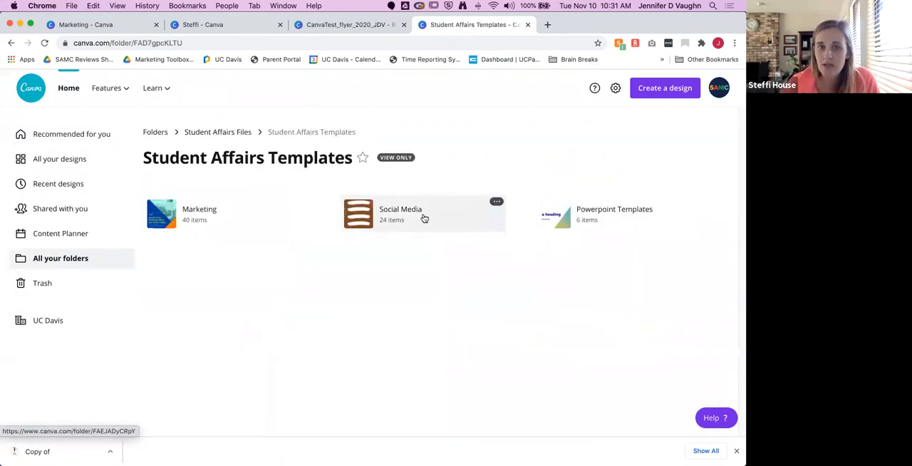
pyautogui.click(421, 216)
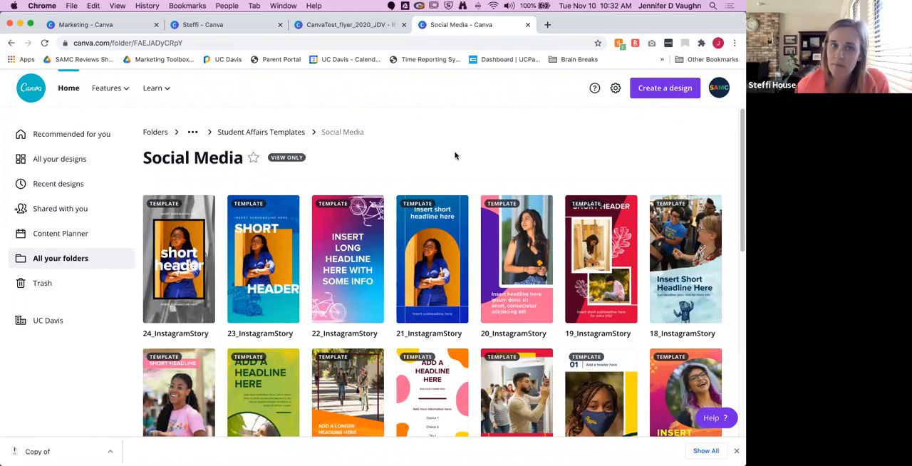
pyautogui.scroll(-2, 455, 156)
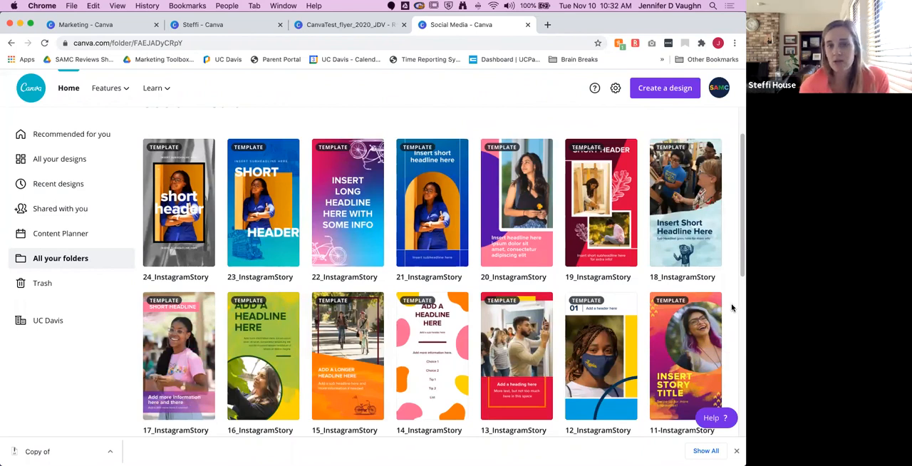
pyautogui.scroll(2, 730, 311)
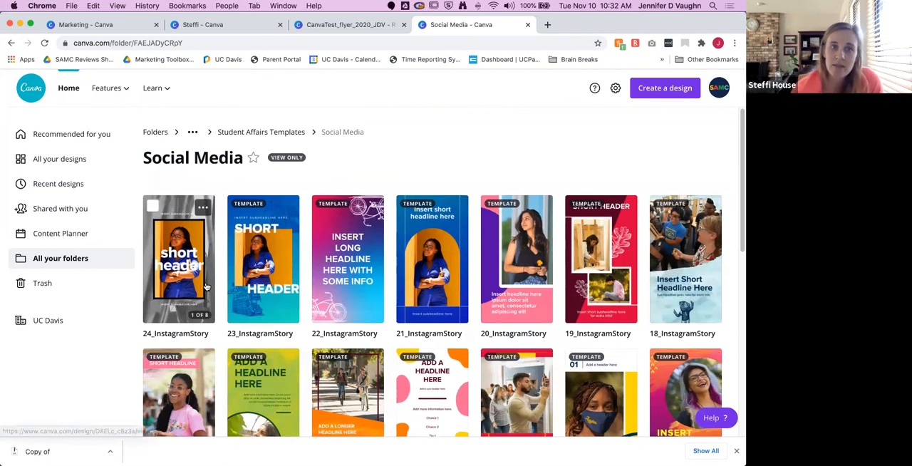
# Step: Return to the folder overview and display your own folders instead of the shared ones
pyautogui.click(73, 260)
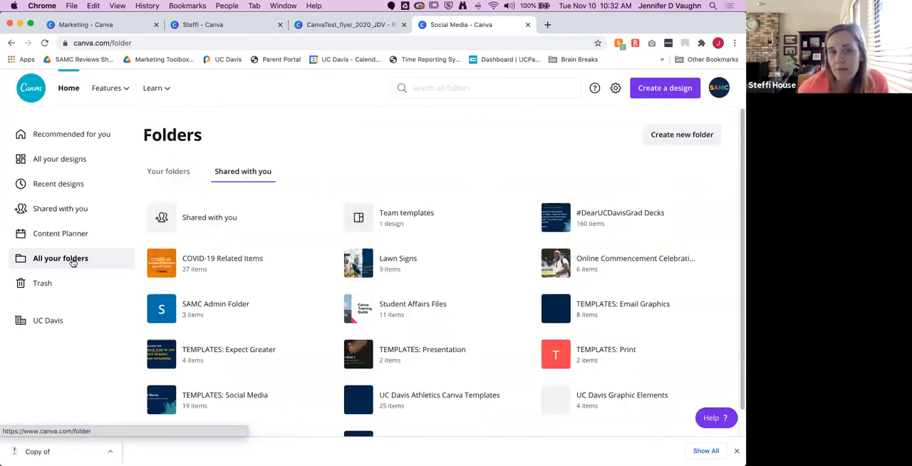
pyautogui.click(170, 176)
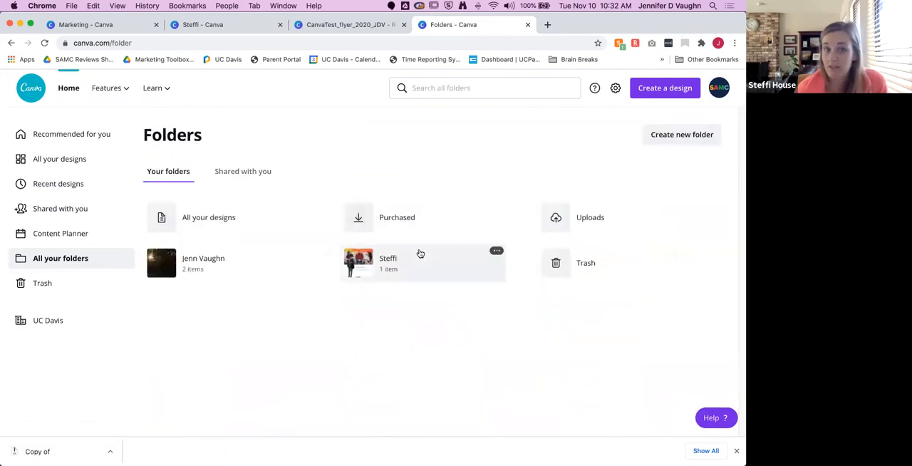
# Step: Create a subfolder named Campus Ready inside your own folder that holds the CanvaTest flyer
pyautogui.click(385, 263)
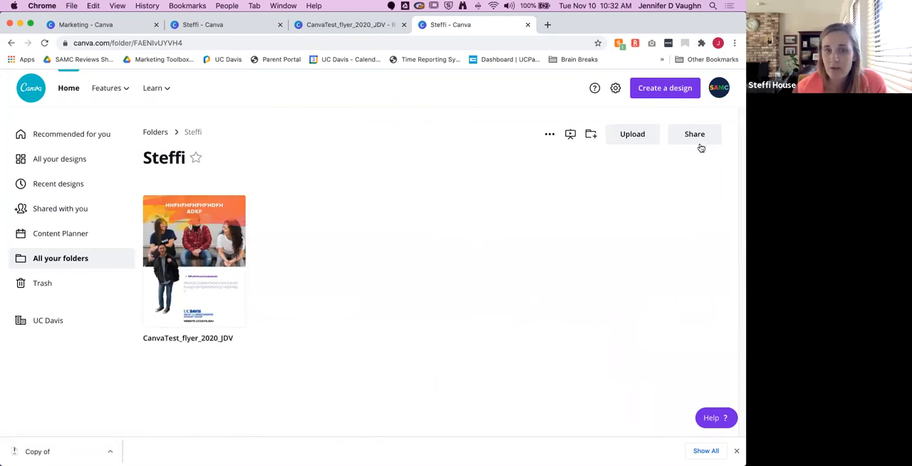
pyautogui.click(591, 134)
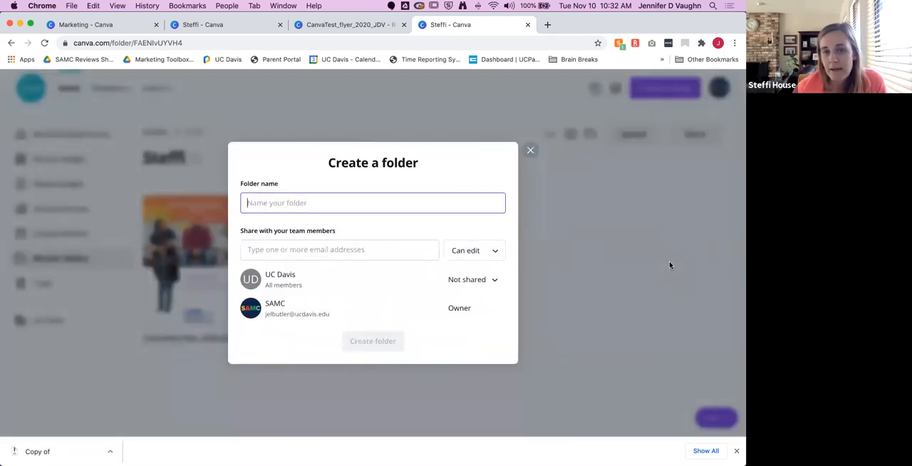
pyautogui.write('Campus Ready')
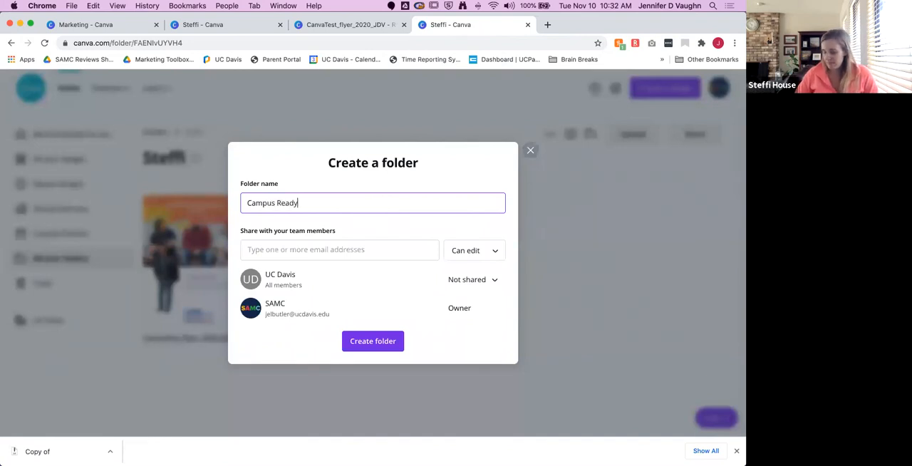
pyautogui.click(396, 341)
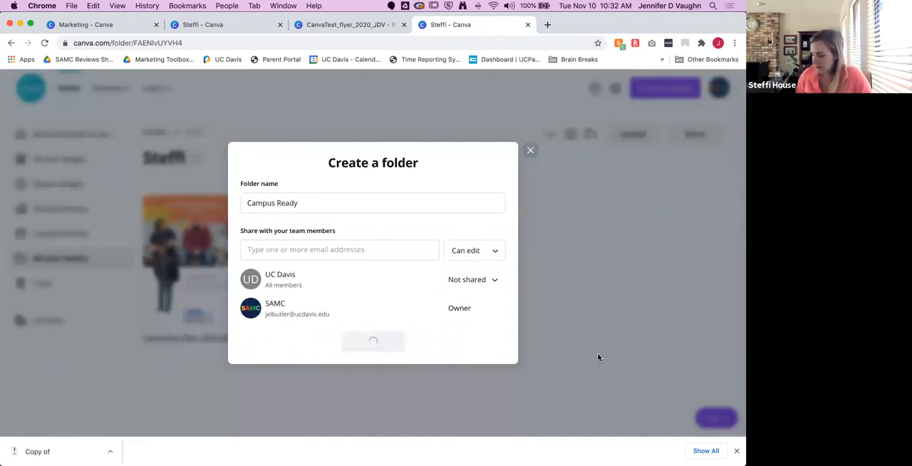
pyautogui.scroll(-2, 430, 299)
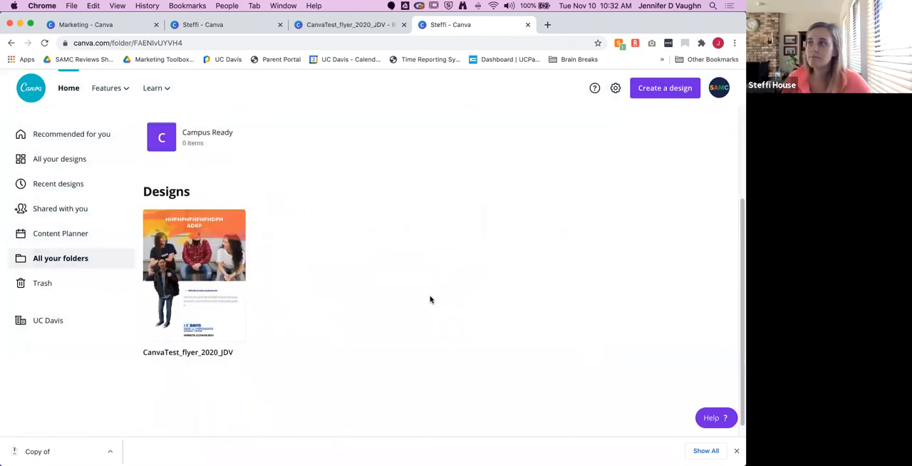
pyautogui.scroll(2, 430, 301)
pyautogui.scroll(-1, 430, 301)
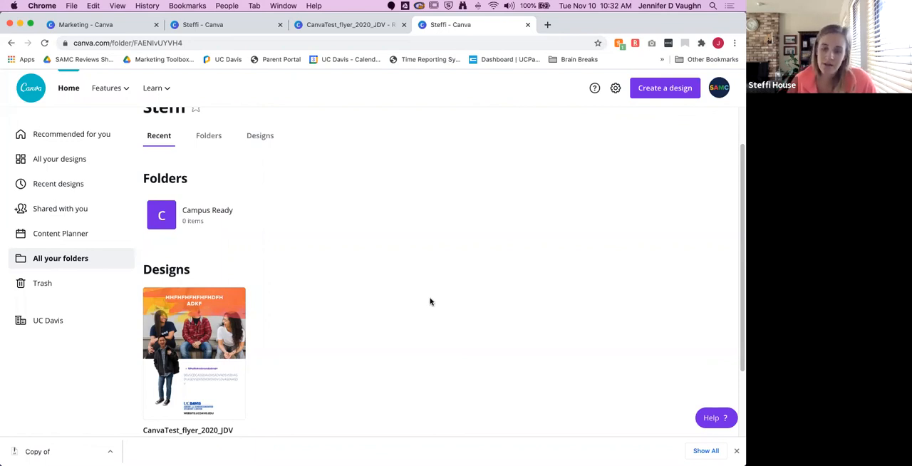
pyautogui.moveTo(298, 207)
pyautogui.scroll(1, 347, 259)
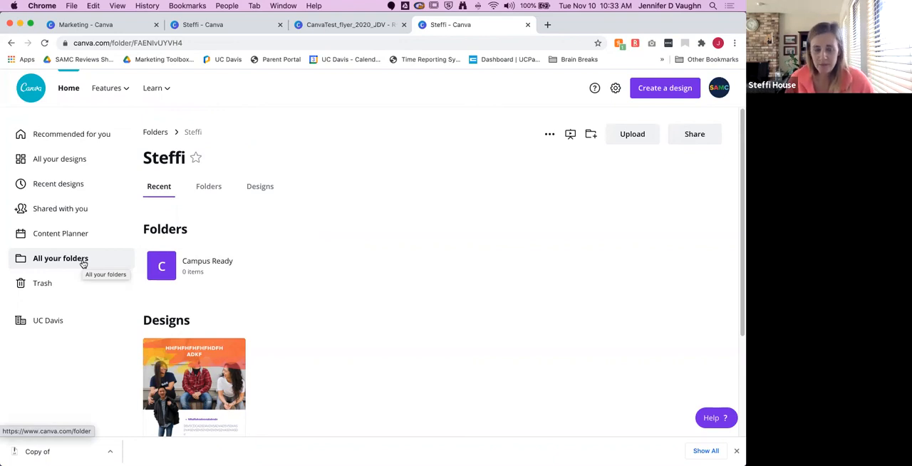
# Step: Reopen the CanvaTest_flyer_2020_JDV design and browse the shared folders to UC Davis Graphic Elements > Watercolor Elements
pyautogui.click(194, 382)
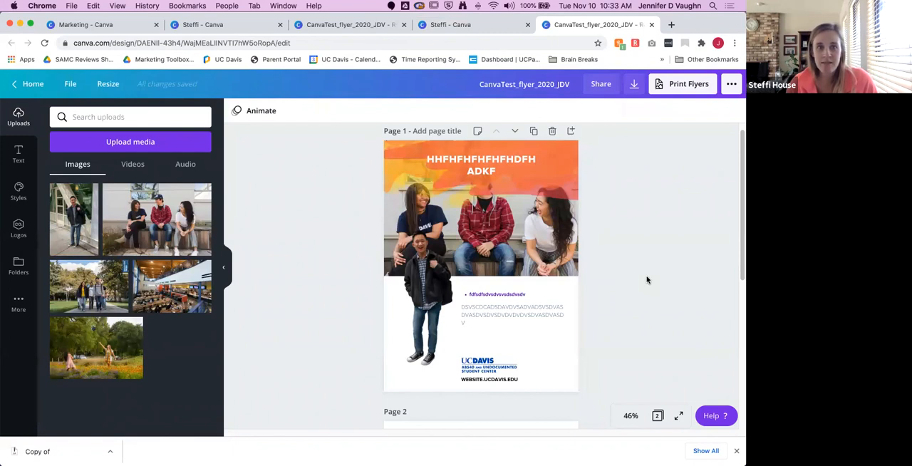
pyautogui.click(18, 299)
pyautogui.click(19, 268)
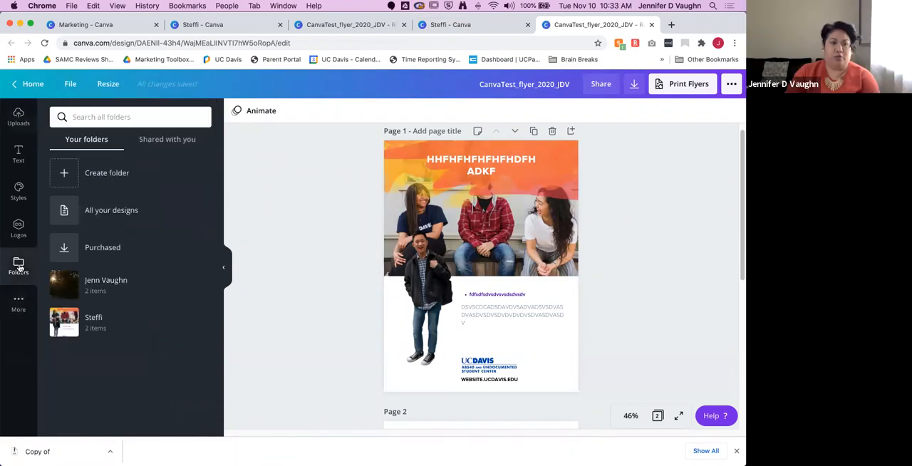
pyautogui.click(172, 140)
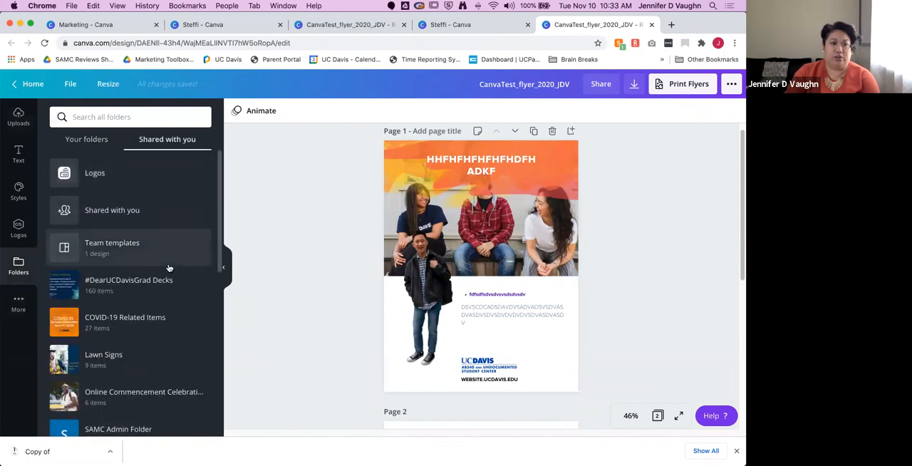
pyautogui.scroll(-10, 162, 302)
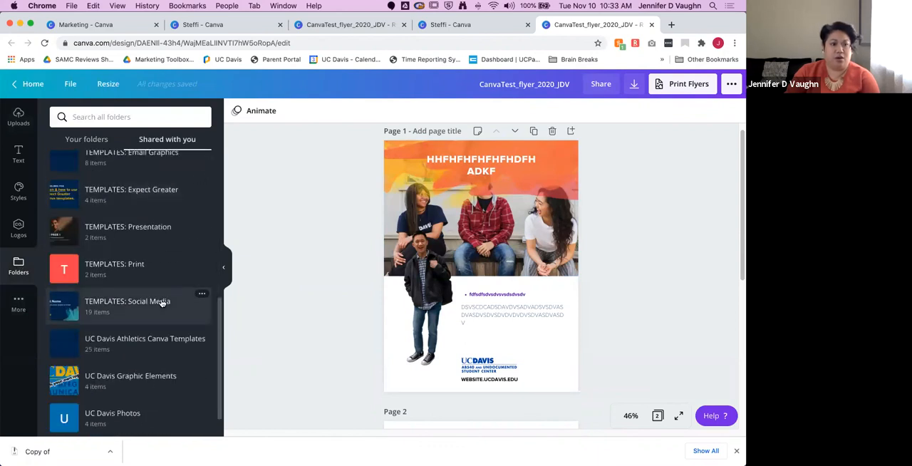
pyautogui.click(133, 385)
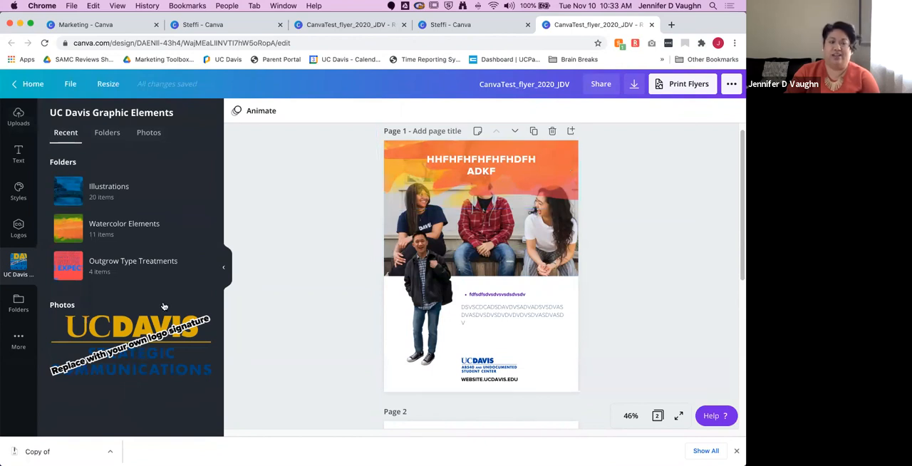
pyautogui.click(117, 224)
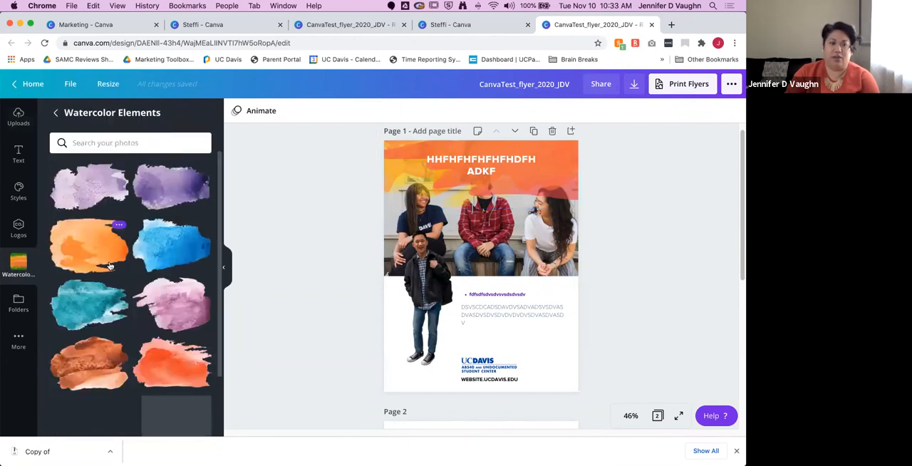
# Step: Replace the orange watercolor behind the page 1 headline with the teal one, enlarged to span the page width
pyautogui.click(85, 309)
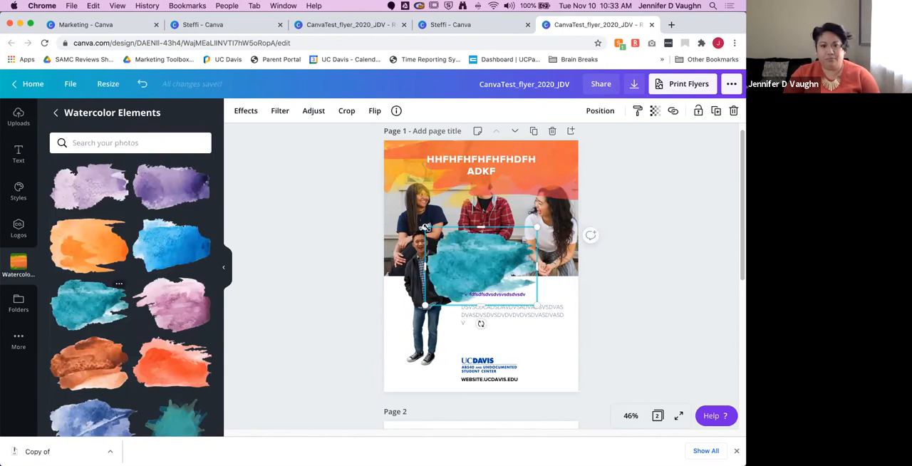
pyautogui.moveTo(425, 227); pyautogui.dragTo(576, 159)
pyautogui.click(400, 156)
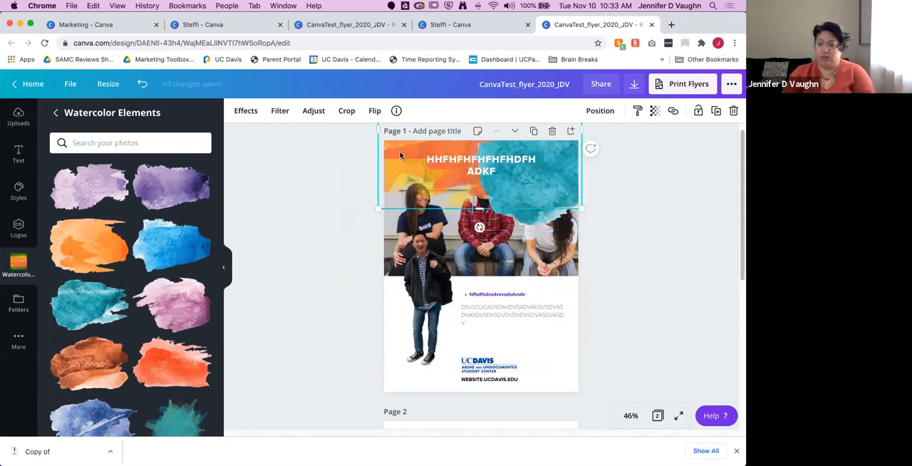
pyautogui.press('Delete')
pyautogui.moveTo(547, 171); pyautogui.dragTo(441, 171)
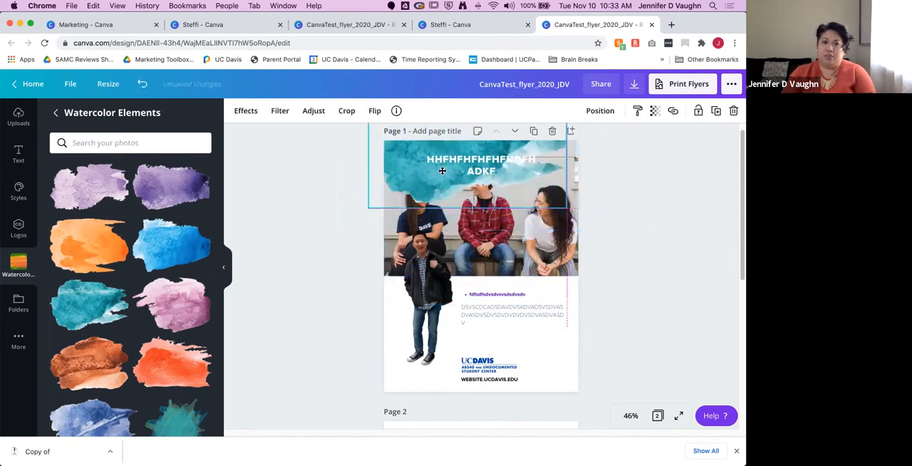
pyautogui.moveTo(567, 209); pyautogui.dragTo(618, 226)
pyautogui.moveTo(430, 187); pyautogui.dragTo(435, 168)
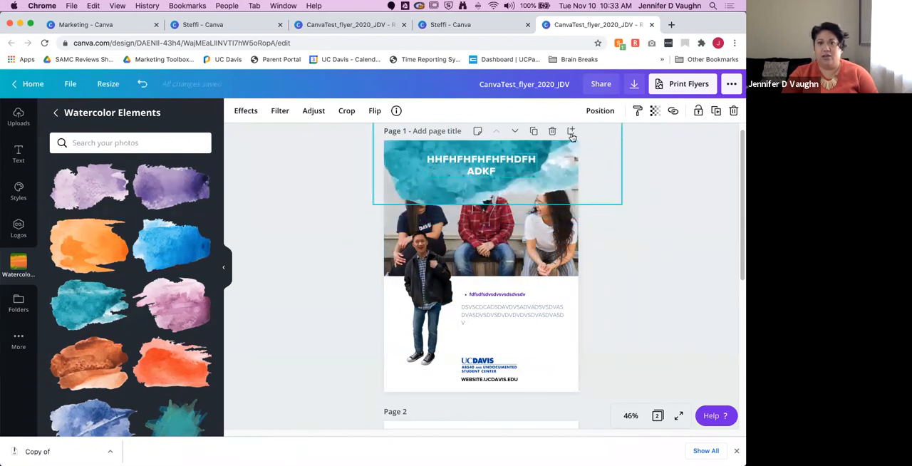
# Step: Set the teal watercolor's transparency to 86
pyautogui.click(654, 110)
pyautogui.click(605, 139)
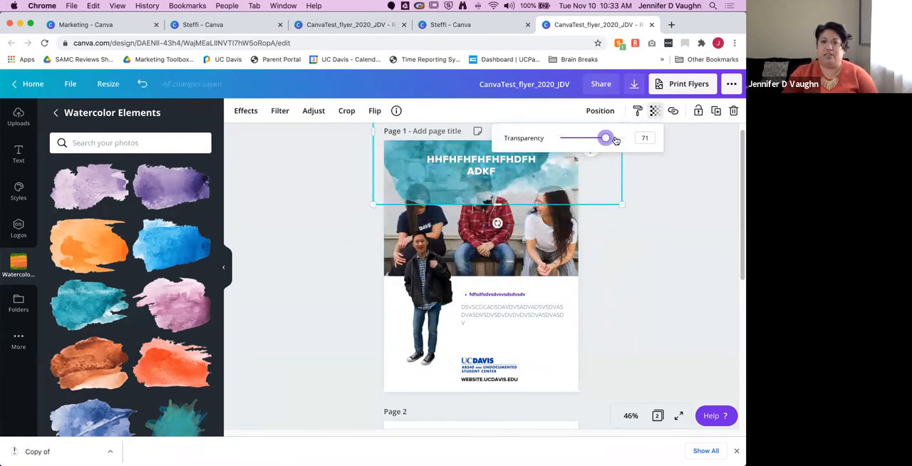
pyautogui.click(615, 138)
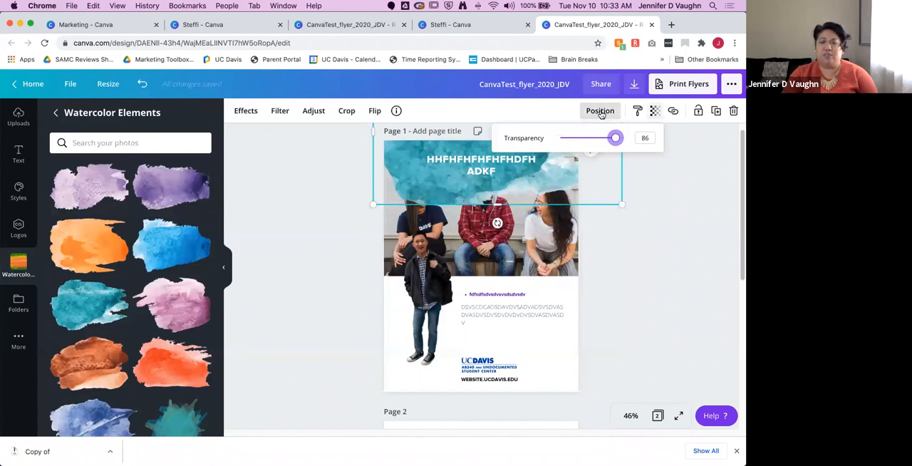
# Step: Bring the teal watercolor forward, in front of the headline text
pyautogui.click(600, 112)
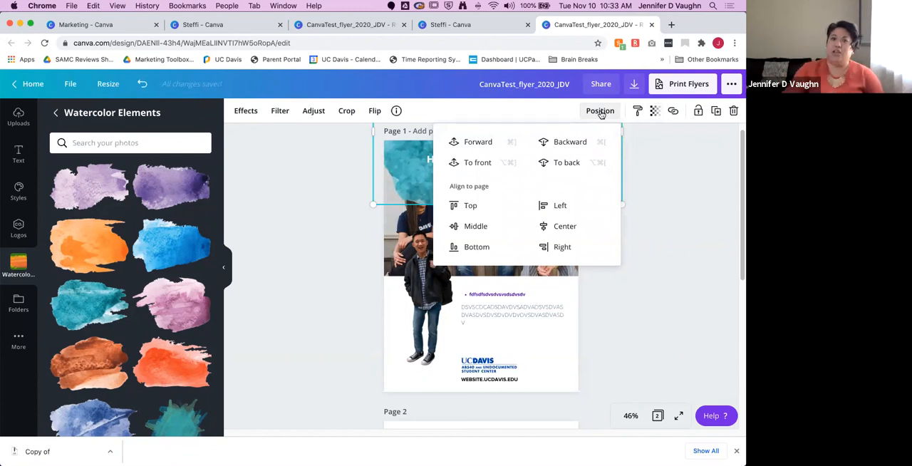
pyautogui.click(478, 145)
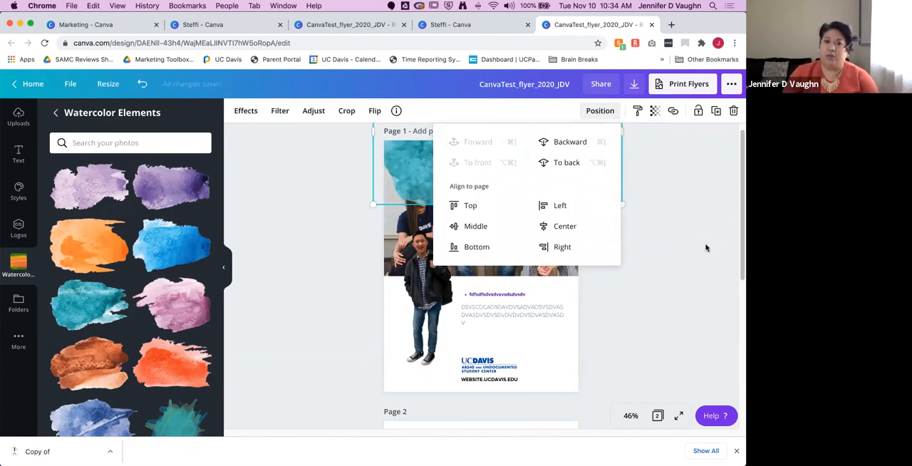
pyautogui.click(680, 224)
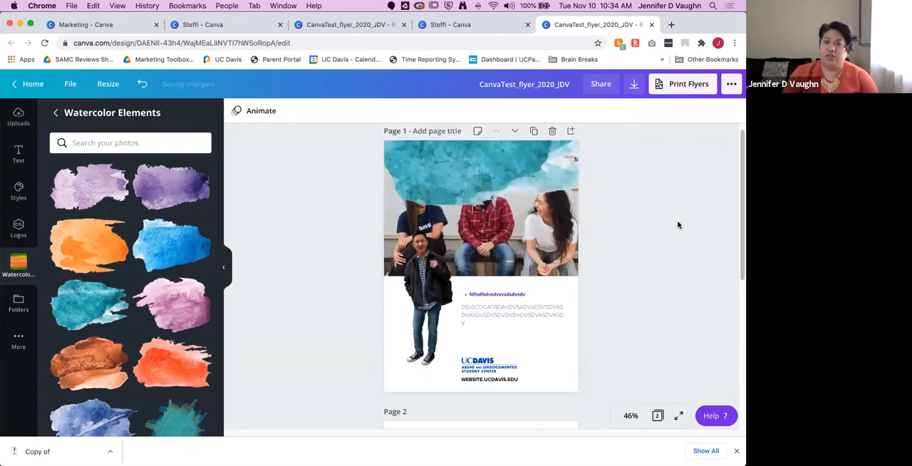
# Step: Send the teal watercolor to the back and raise it one level, above the group photo but behind the headline
pyautogui.click(479, 175)
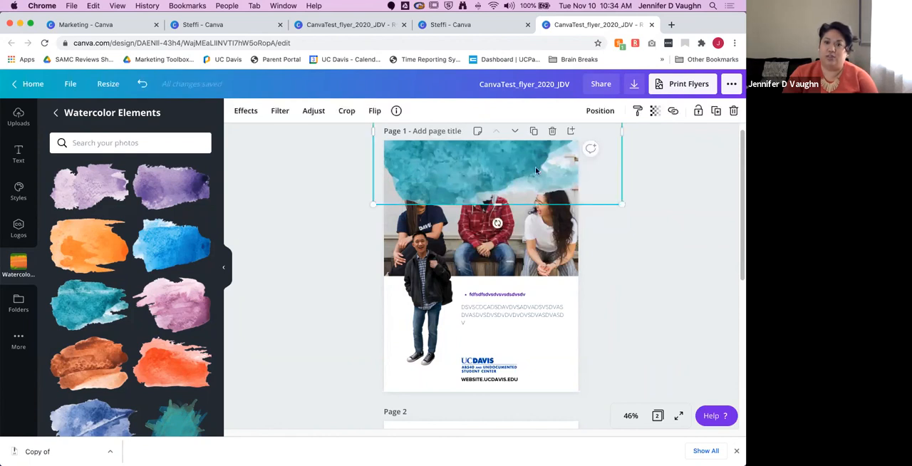
pyautogui.click(600, 111)
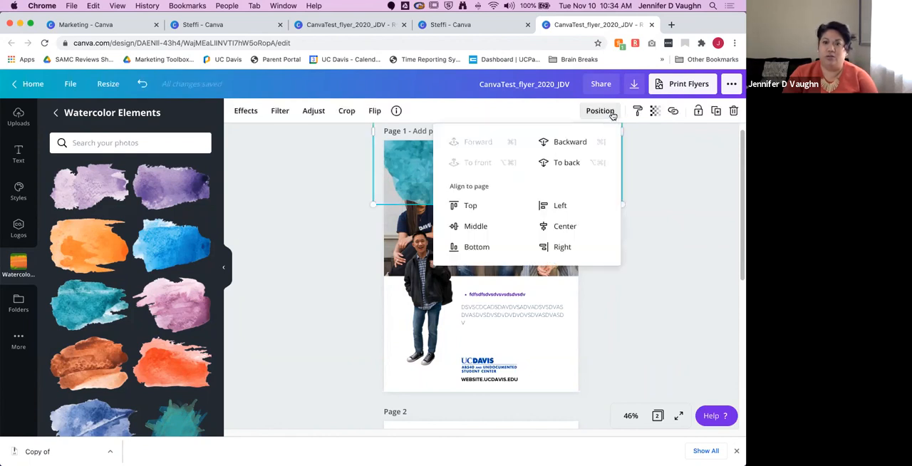
pyautogui.click(578, 163)
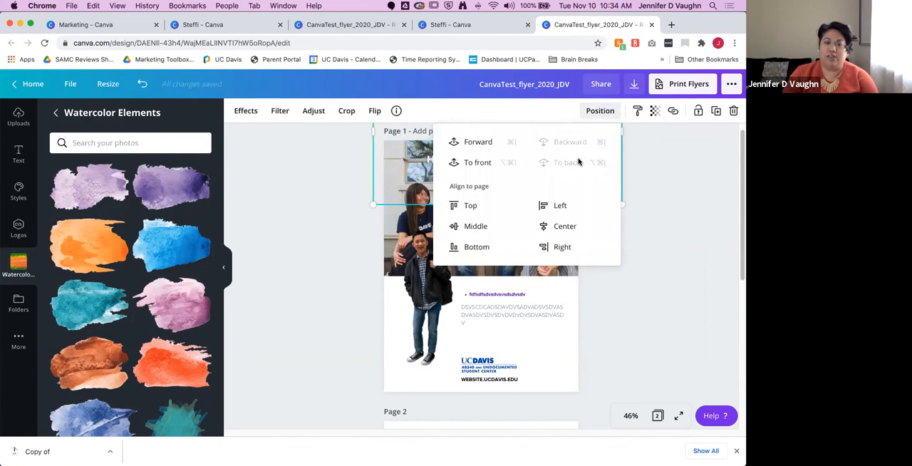
pyautogui.click(486, 146)
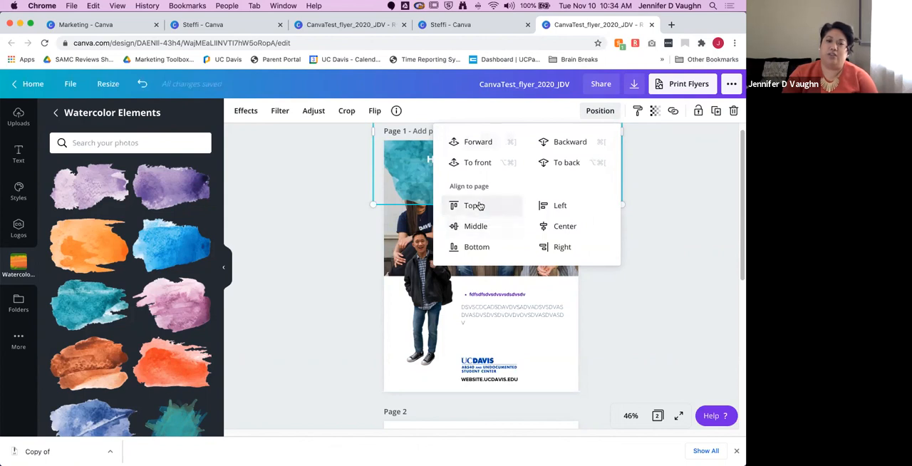
# Step: Try aligning the teal watercolor to the page's bottom, middle and top
pyautogui.click(484, 248)
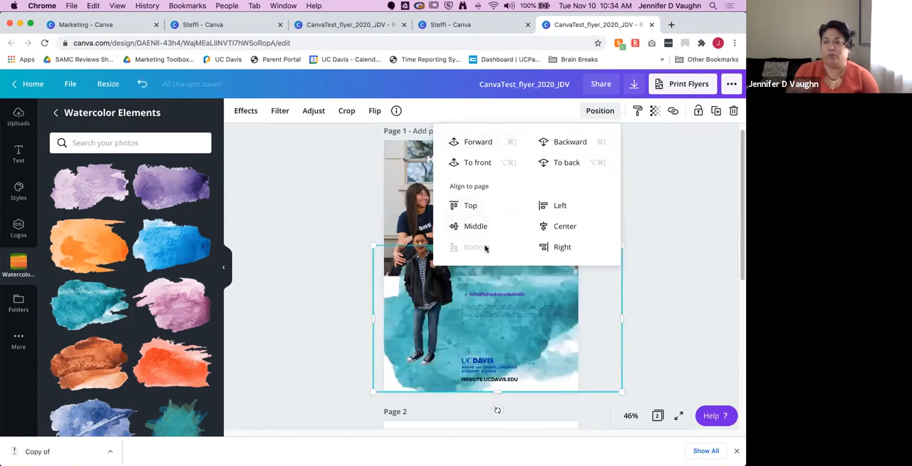
pyautogui.click(476, 225)
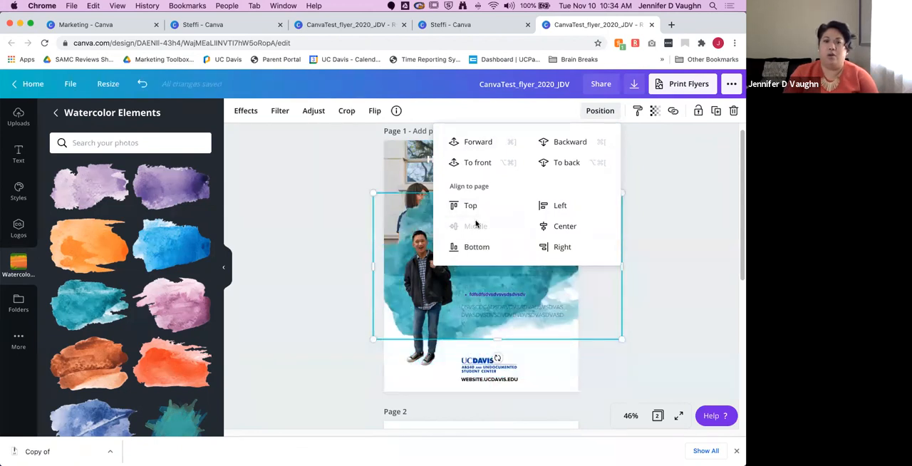
pyautogui.click(466, 205)
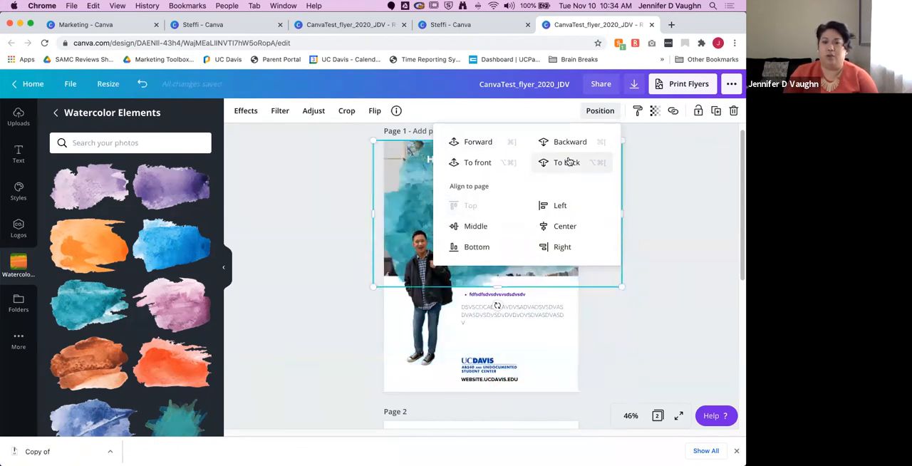
pyautogui.click(677, 171)
# Step: Move the teal watercolor up behind the headline so it only overlaps the upper part of the group photo
pyautogui.moveTo(524, 243); pyautogui.dragTo(526, 169)
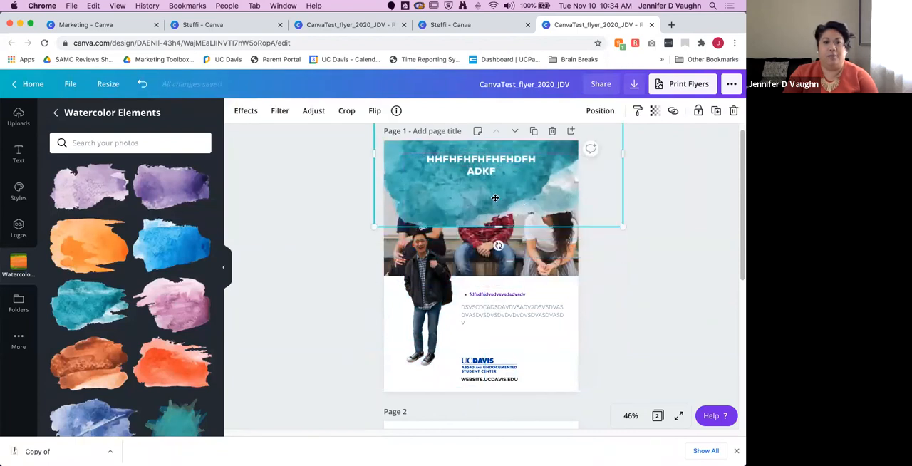
pyautogui.scroll(-3, 71, 249)
pyautogui.scroll(3, 71, 213)
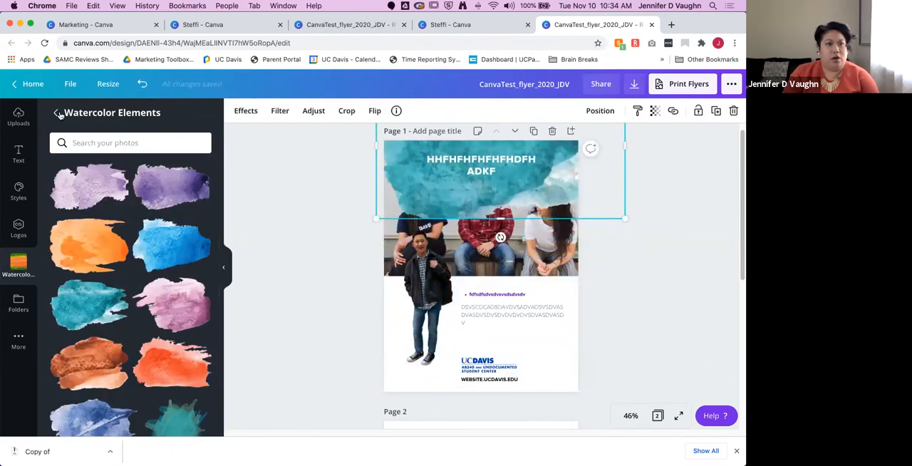
# Step: Replace the cut-out standing man with the mascot drawing from the Illustrations folder, placed beside the body text
pyautogui.click(56, 112)
pyautogui.click(418, 298)
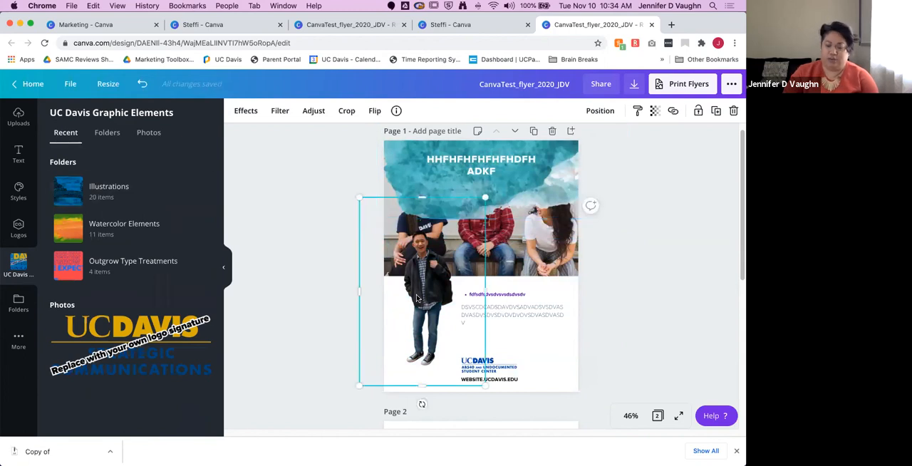
pyautogui.press('Delete')
pyautogui.click(149, 201)
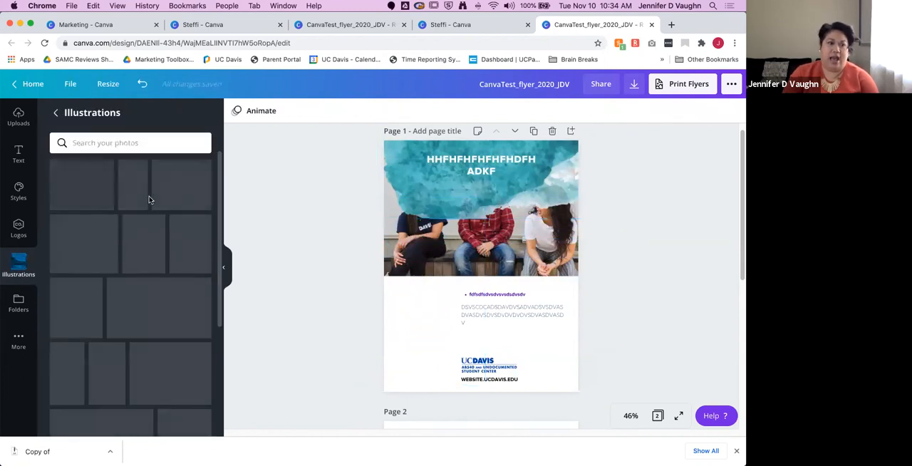
pyautogui.click(114, 368)
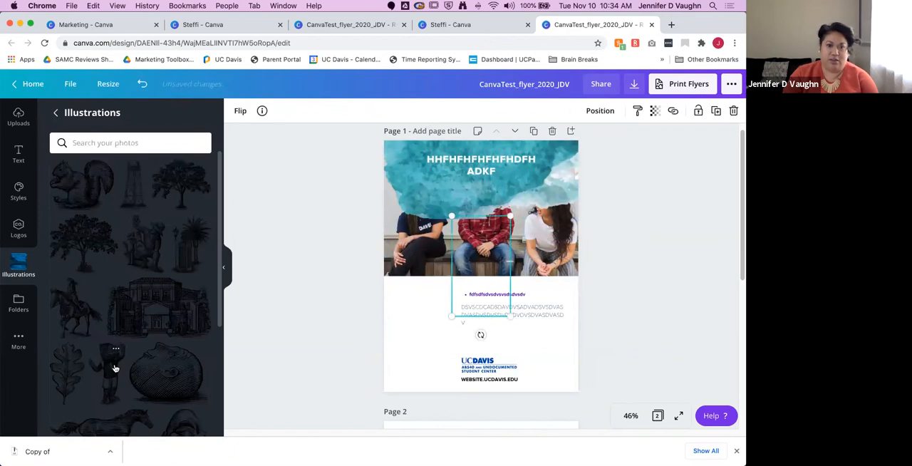
pyautogui.moveTo(481, 260); pyautogui.dragTo(425, 323)
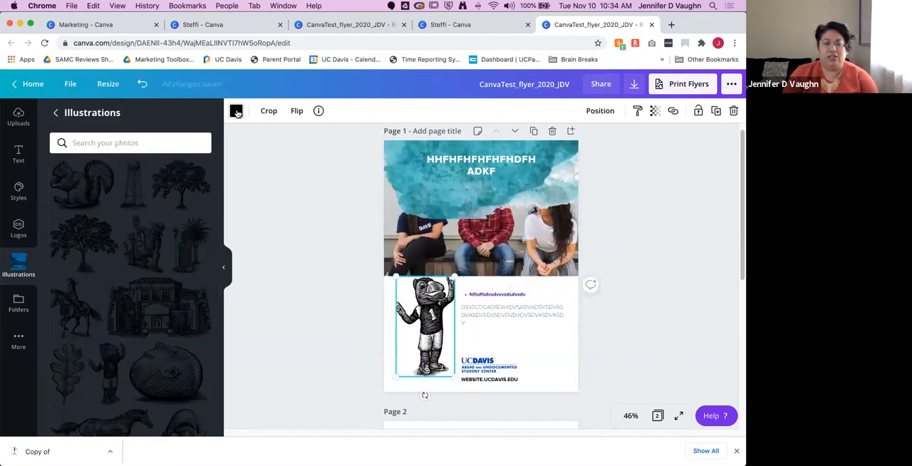
# Step: Try light mint green on the mascot drawing and recolor it purple, both from the Secondary Palette
pyautogui.click(237, 112)
pyautogui.click(172, 302)
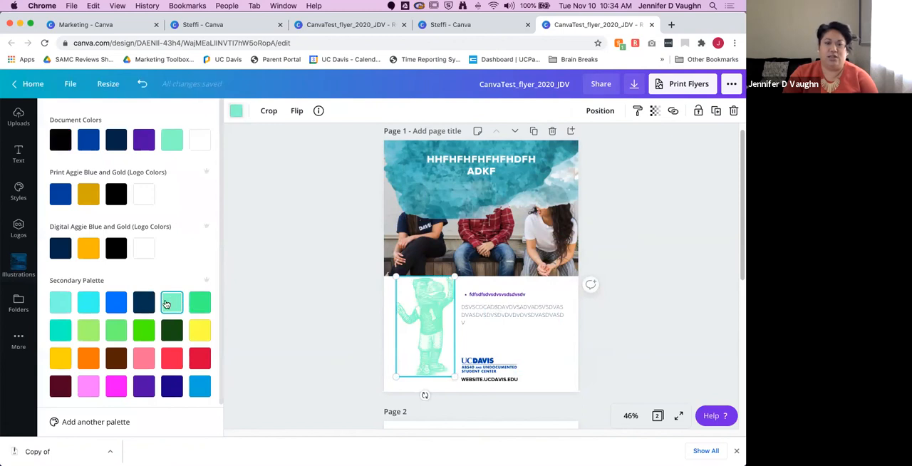
pyautogui.click(152, 384)
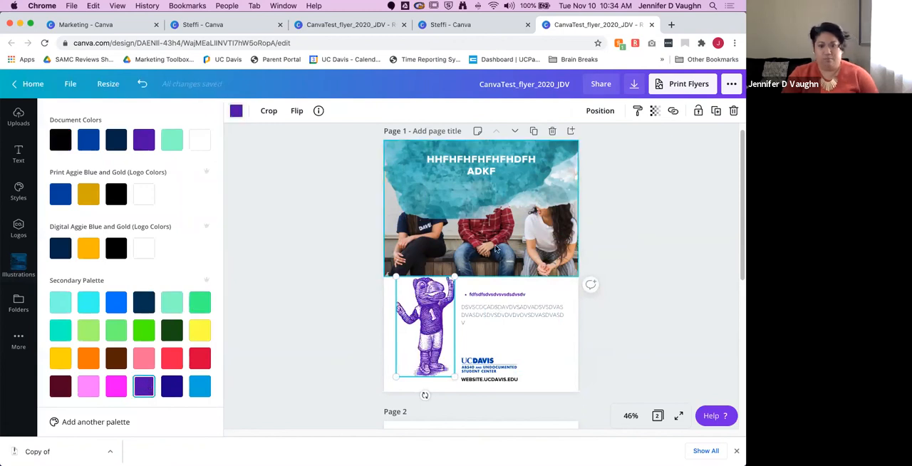
# Step: Enlarge the mascot drawing so its head overlaps the group photo, and shift it toward the page's left edge
pyautogui.moveTo(455, 274); pyautogui.dragTo(490, 279)
pyautogui.moveTo(425, 314); pyautogui.dragTo(416, 314)
pyautogui.click(681, 271)
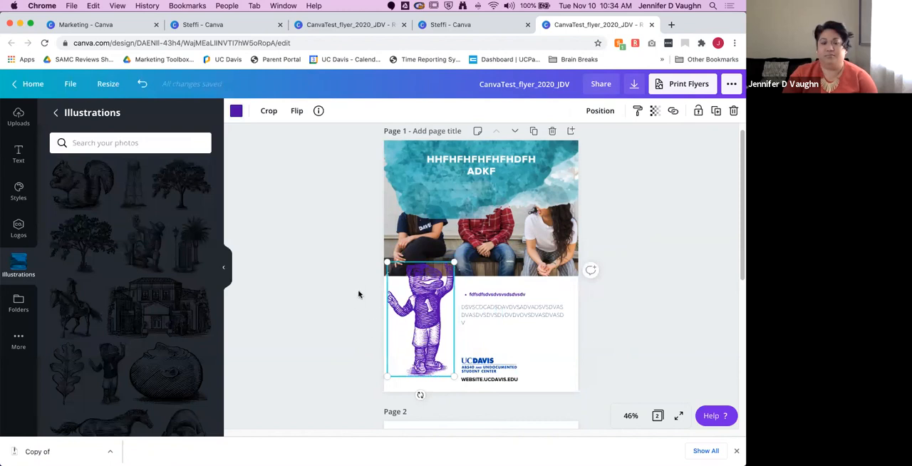
pyautogui.click(633, 297)
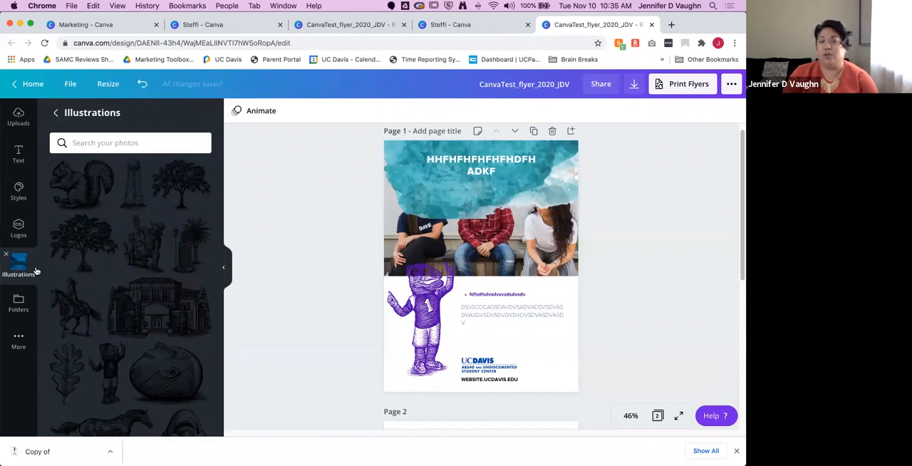
# Step: Check for additional apps, and look through the folders shared with you and your own folders
pyautogui.click(18, 339)
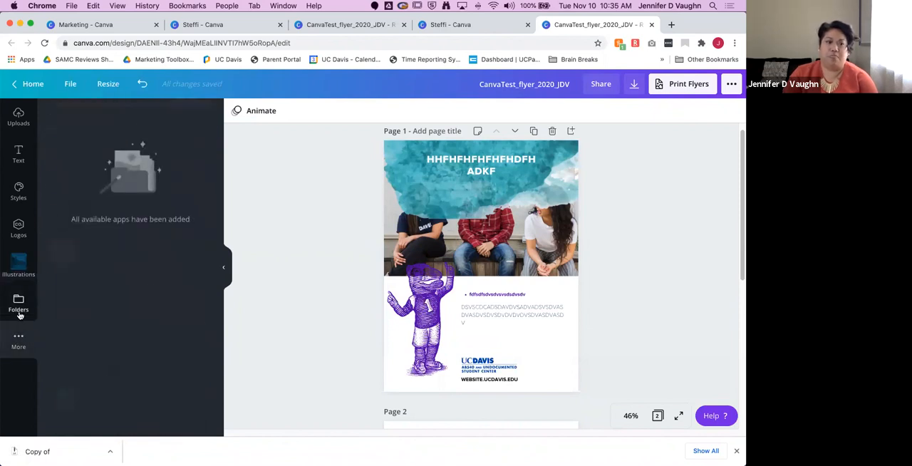
pyautogui.click(20, 311)
pyautogui.scroll(-2, 162, 320)
pyautogui.scroll(10, 162, 322)
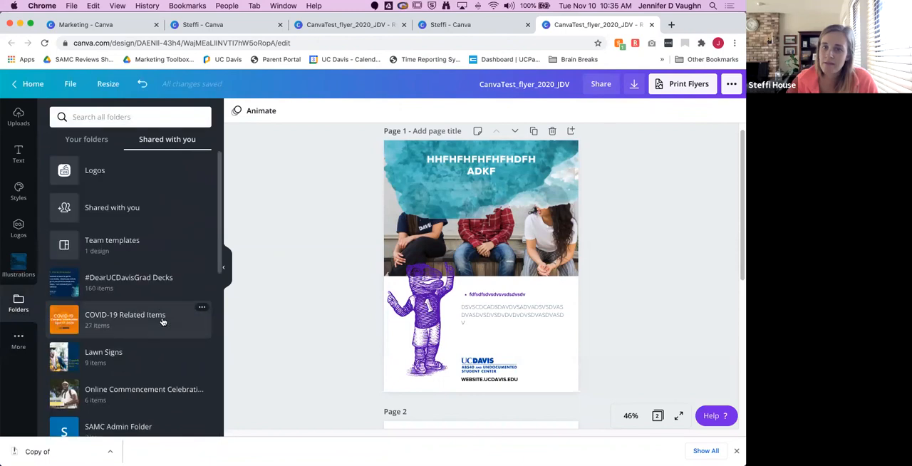
pyautogui.click(93, 141)
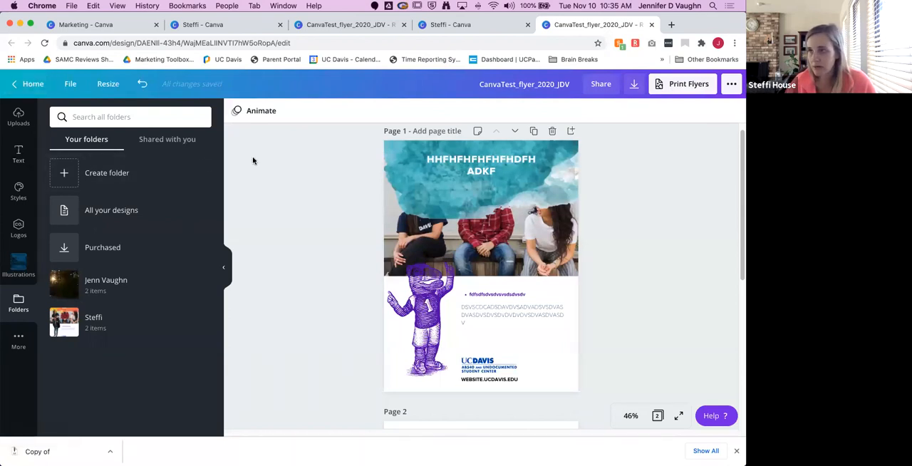
# Step: Examine the full list of sharing destinations among the flyer's publishing options and close it
pyautogui.click(732, 84)
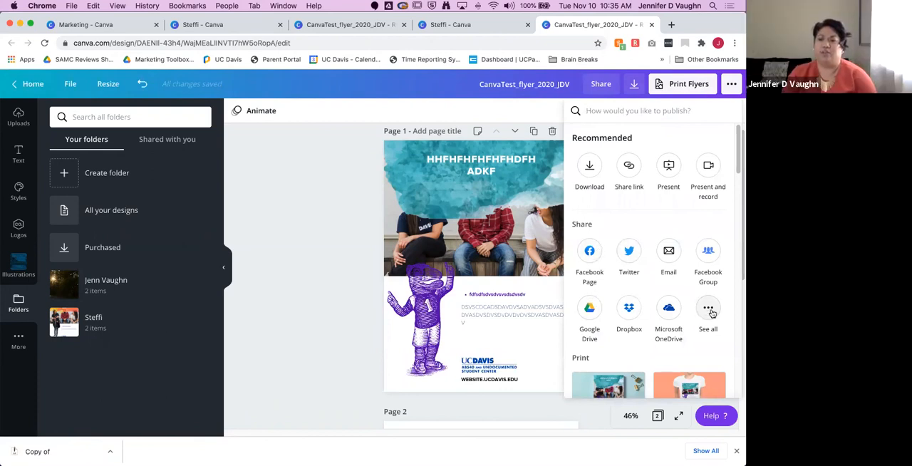
pyautogui.click(710, 312)
pyautogui.scroll(-3, 667, 324)
pyautogui.scroll(3, 667, 324)
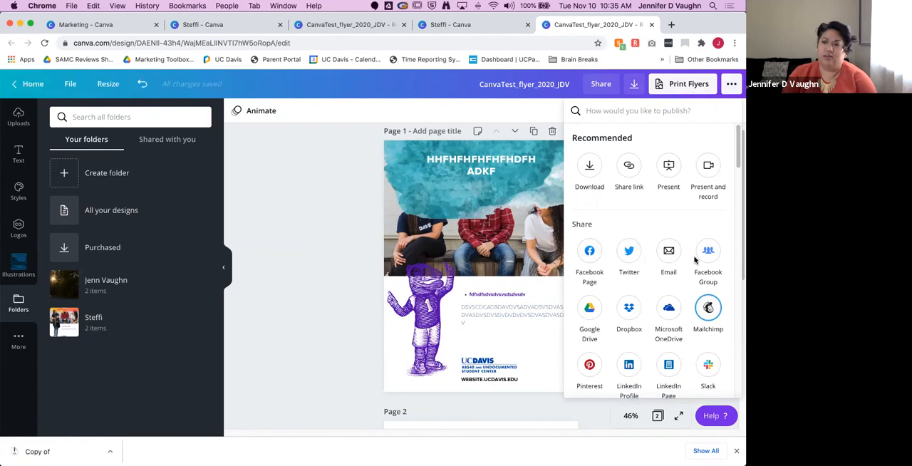
pyautogui.click(268, 172)
# Step: Leave the flyer and return to the Canva home page
pyautogui.click(32, 84)
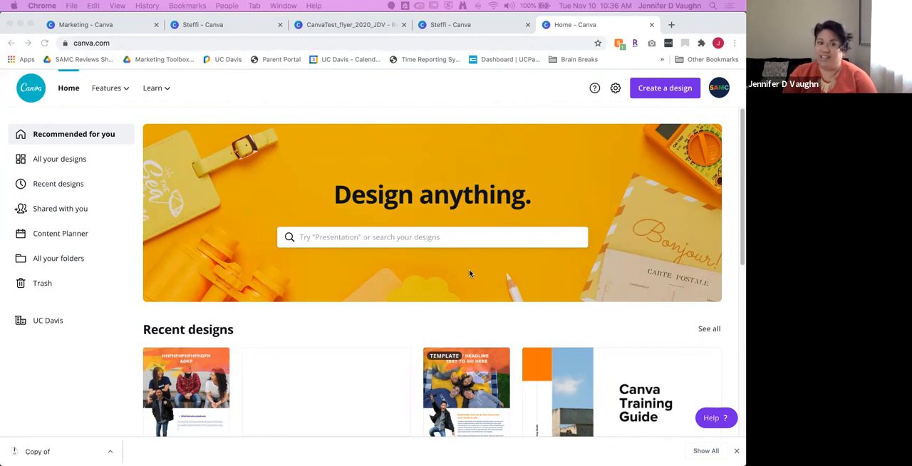
pyautogui.click(107, 248)
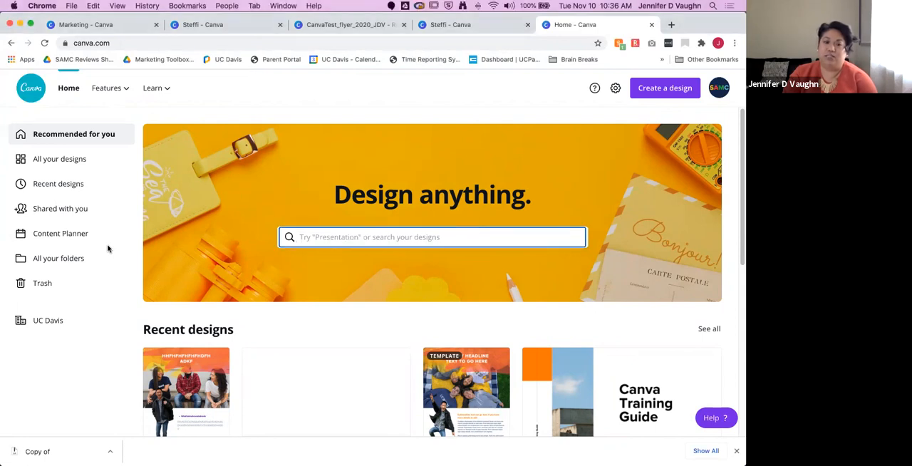